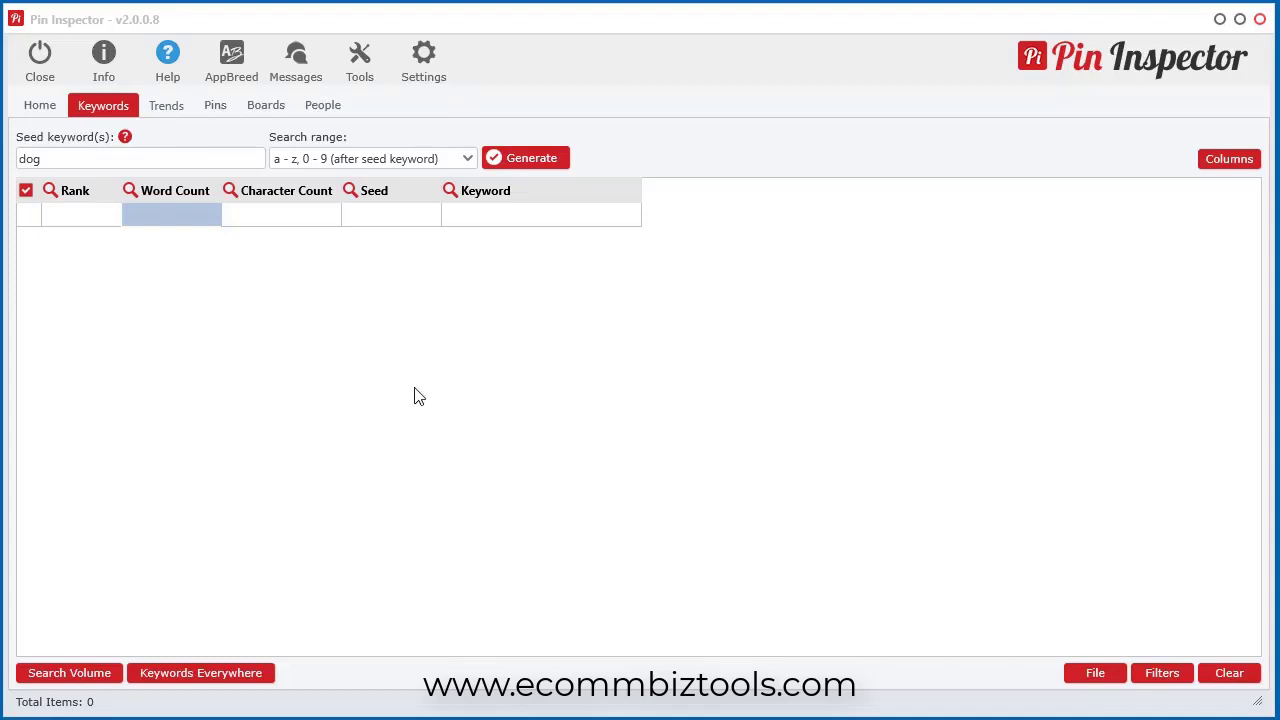
Hide the Word Count and Character Count columns, then show them again.
click(418, 395)
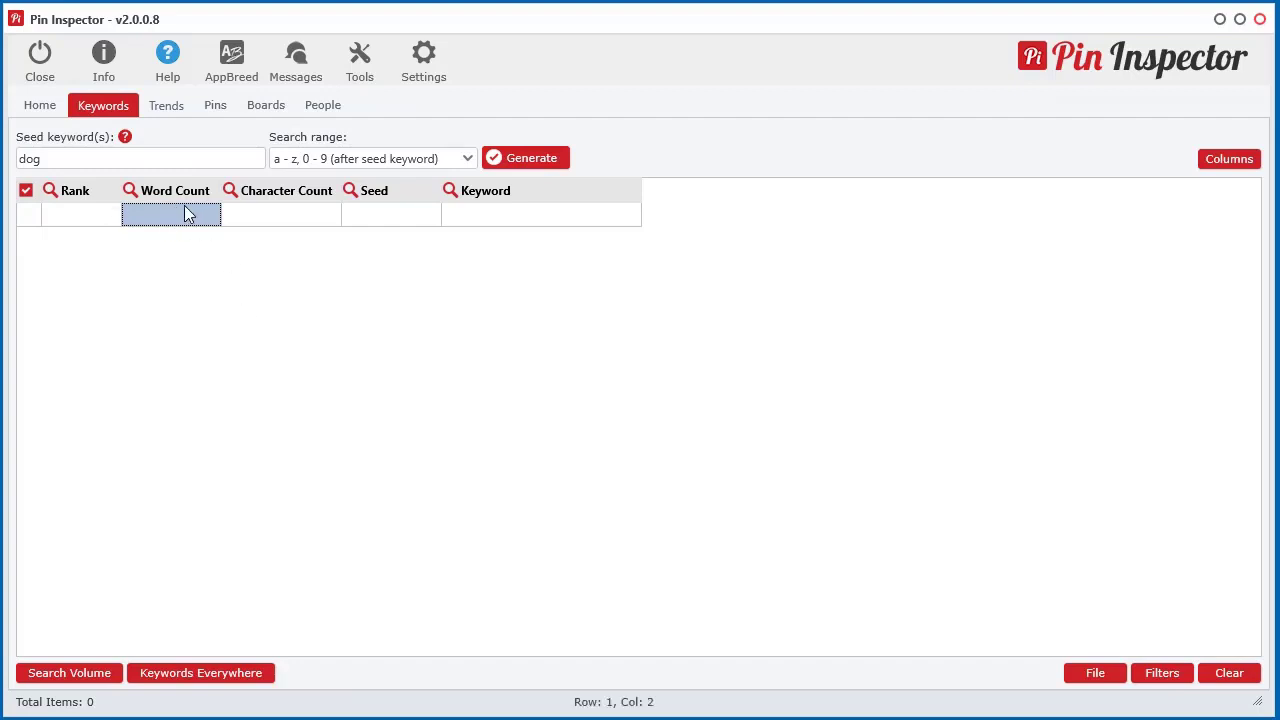
click(278, 217)
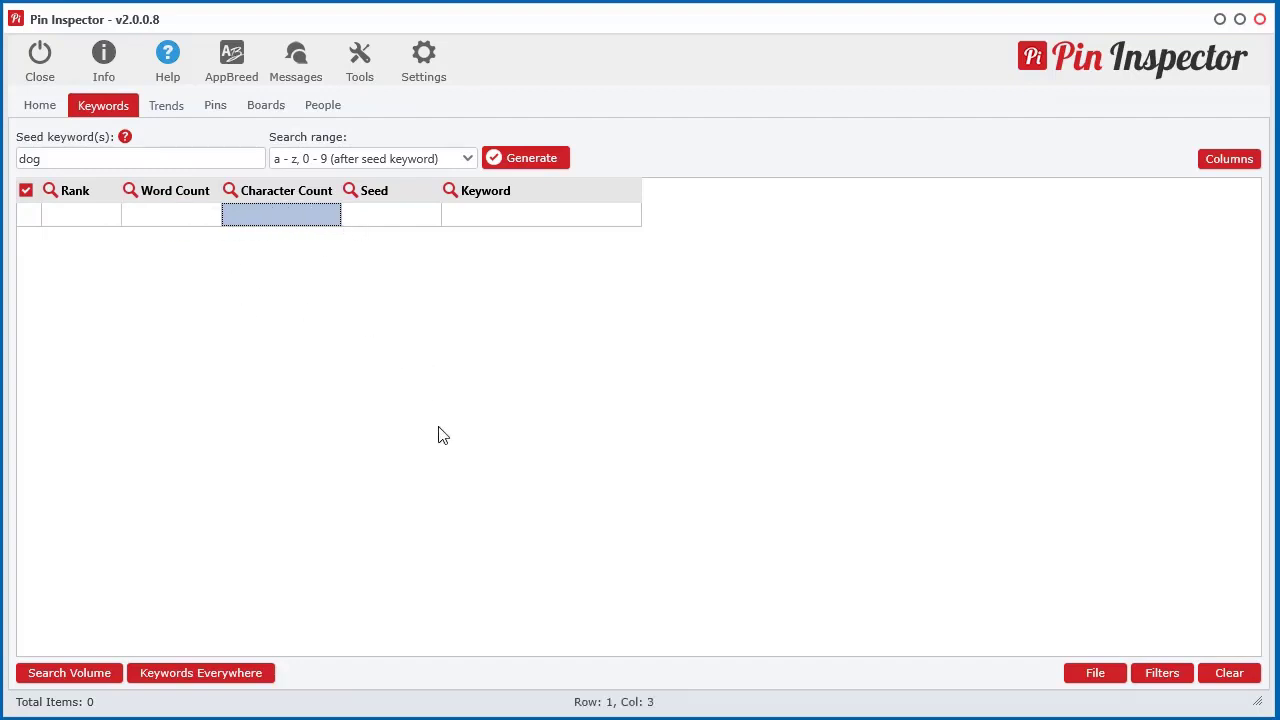
click(136, 217)
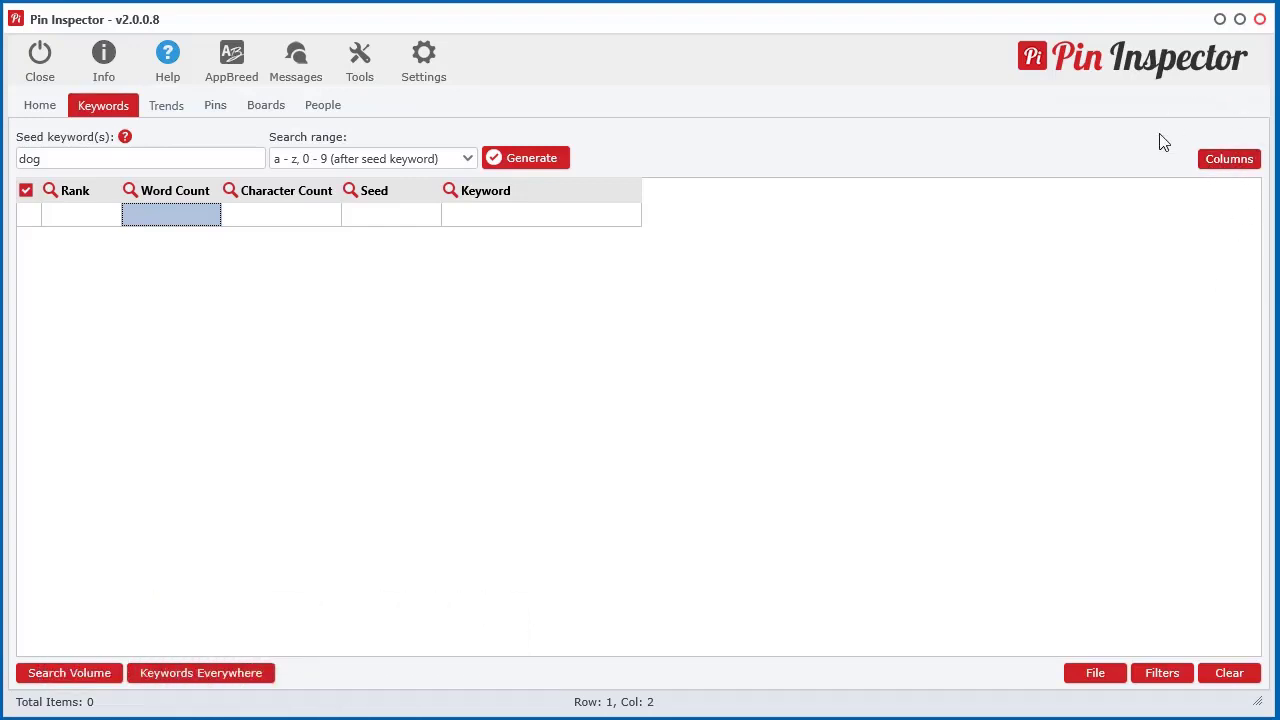
click(1226, 162)
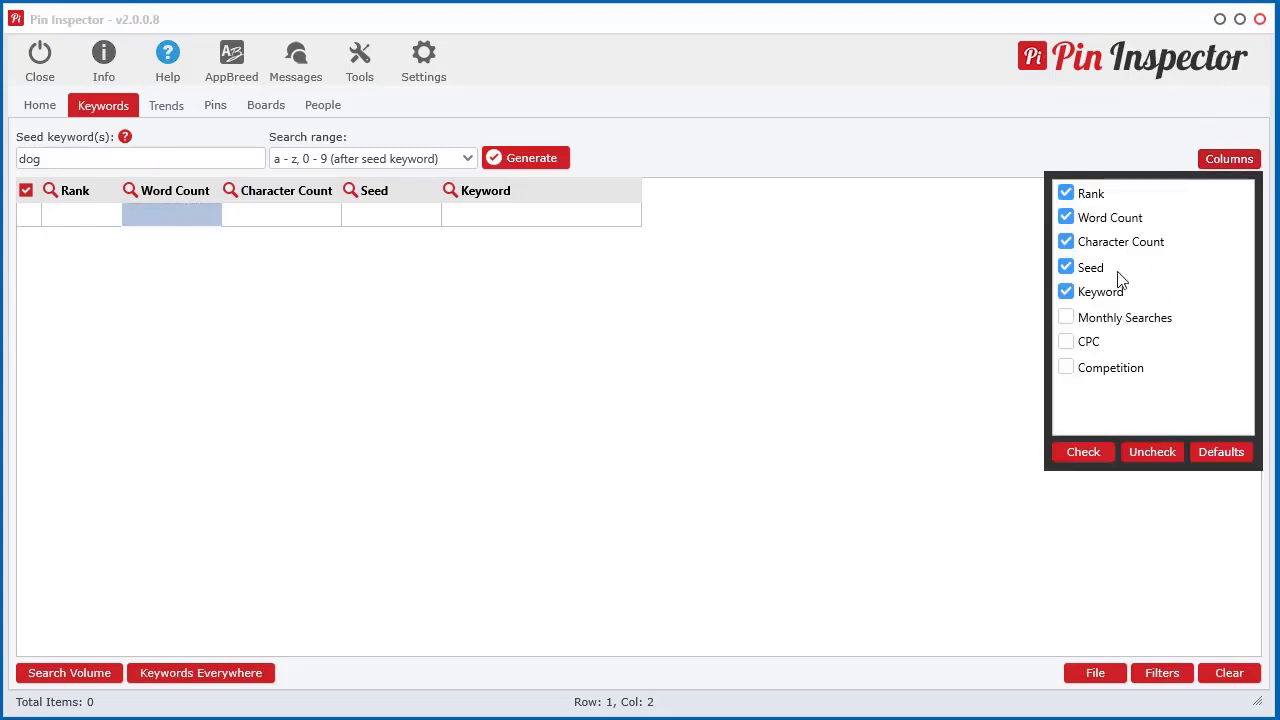
click(1066, 217)
click(1066, 242)
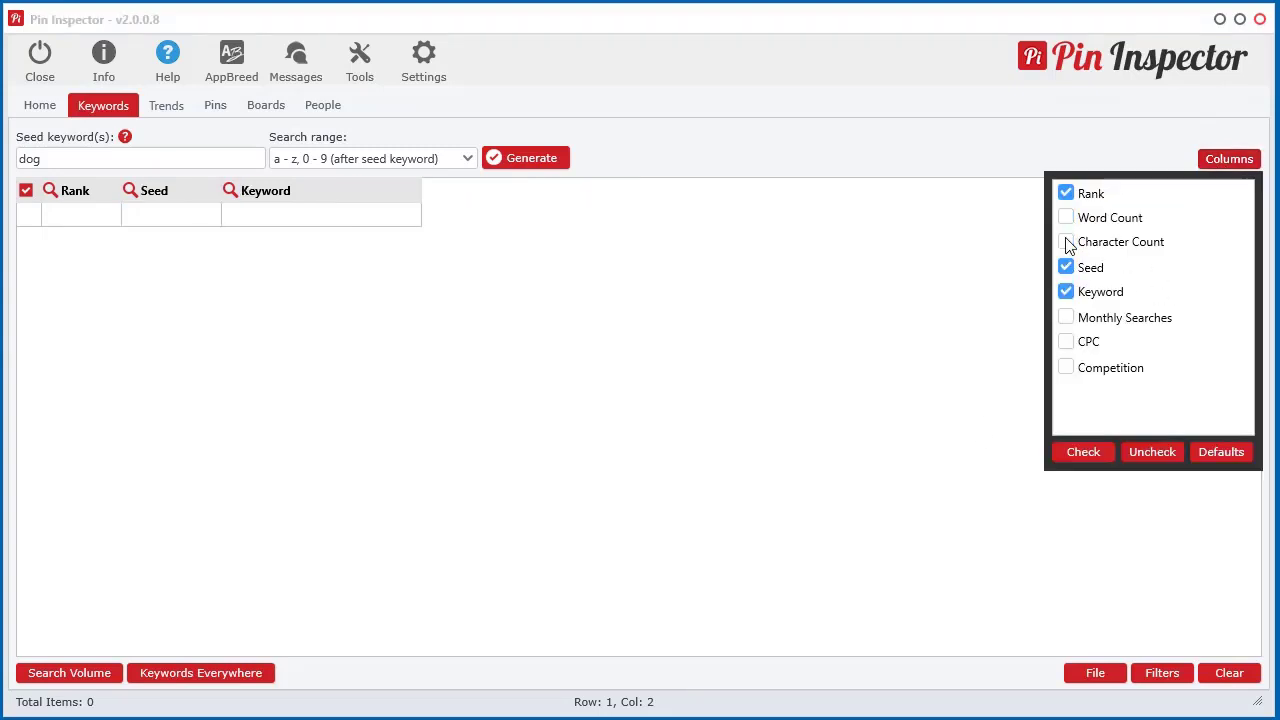
click(1066, 242)
click(1066, 217)
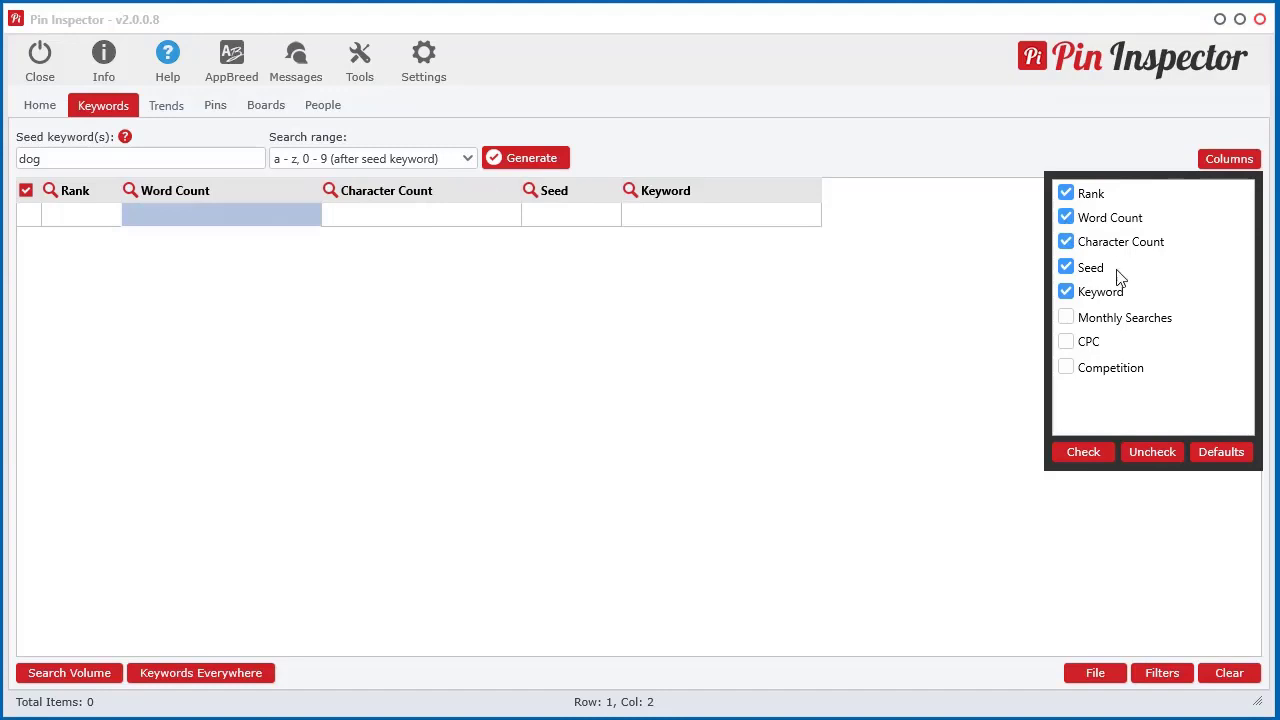
Restore default columns, generate 283 keyword suggestions for 'dog', and show the Word Count filter choices.
click(1206, 452)
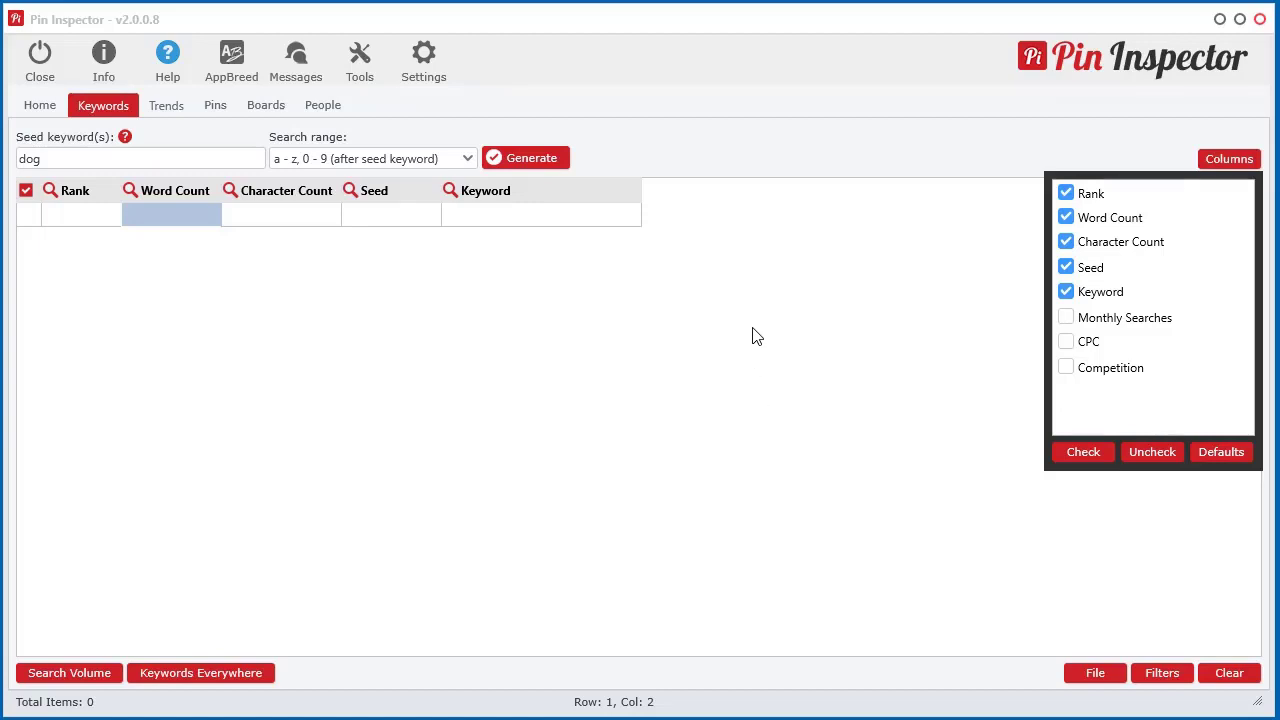
click(867, 304)
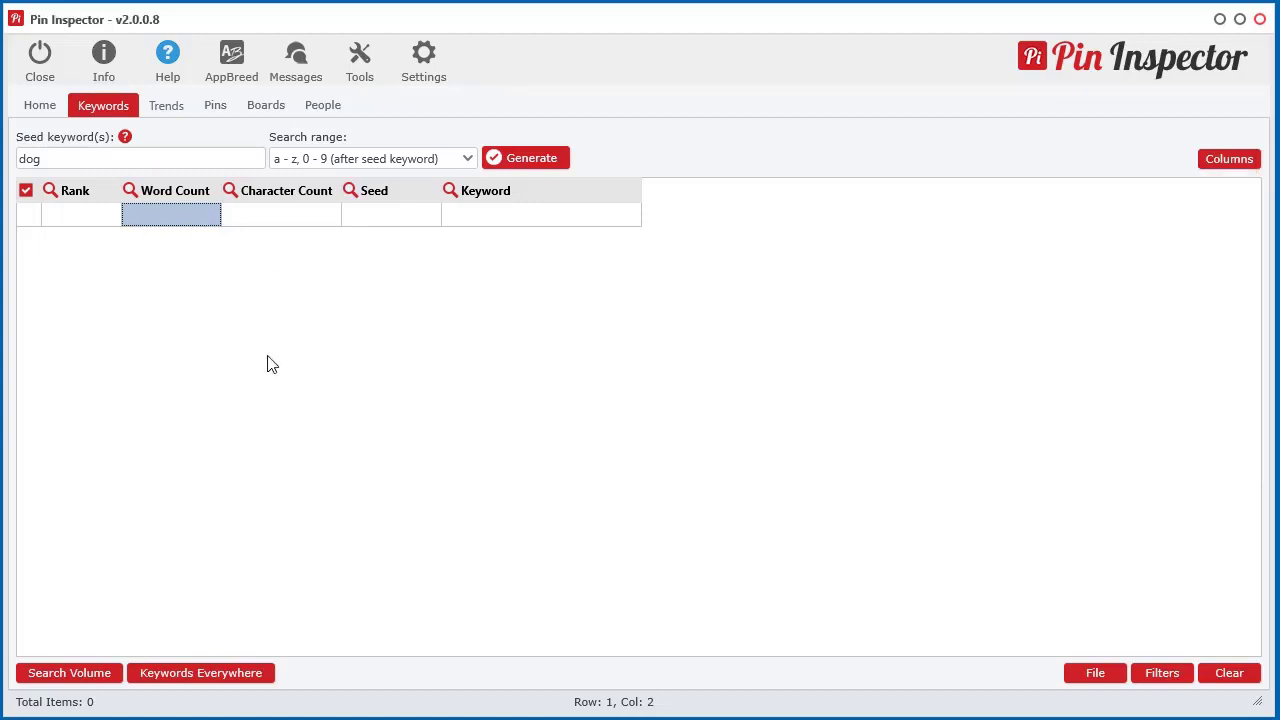
click(525, 164)
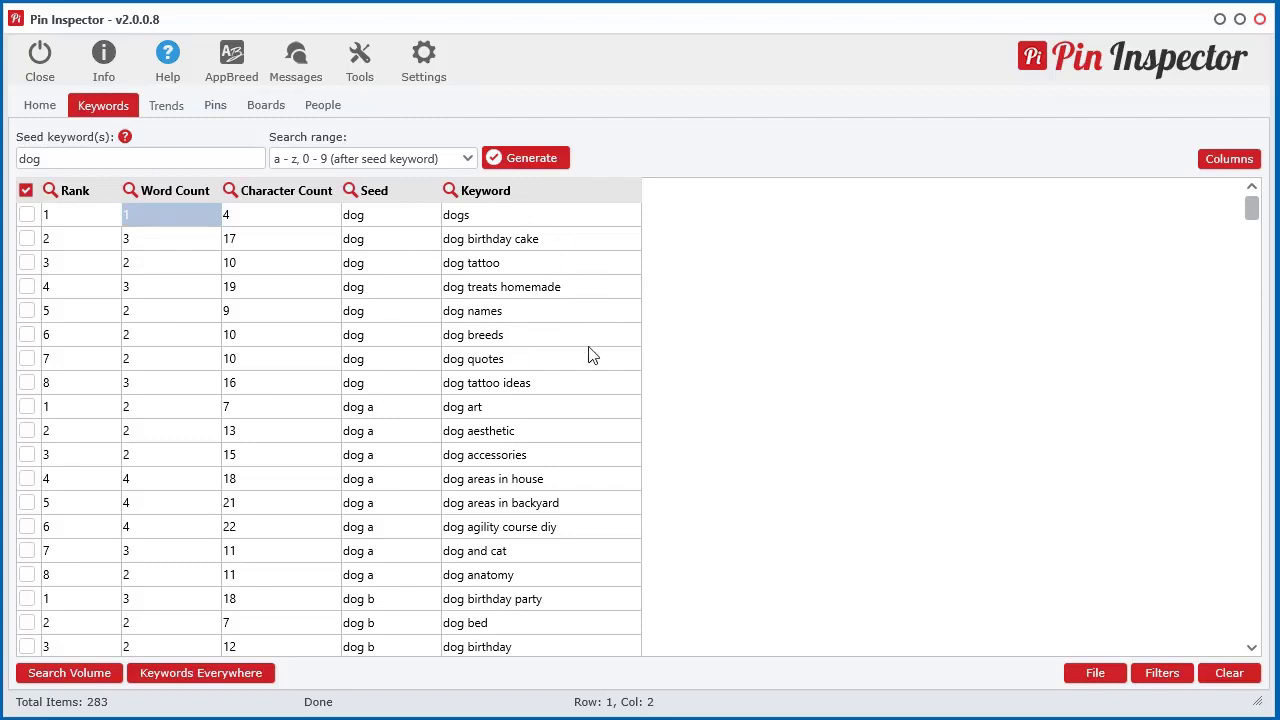
click(131, 191)
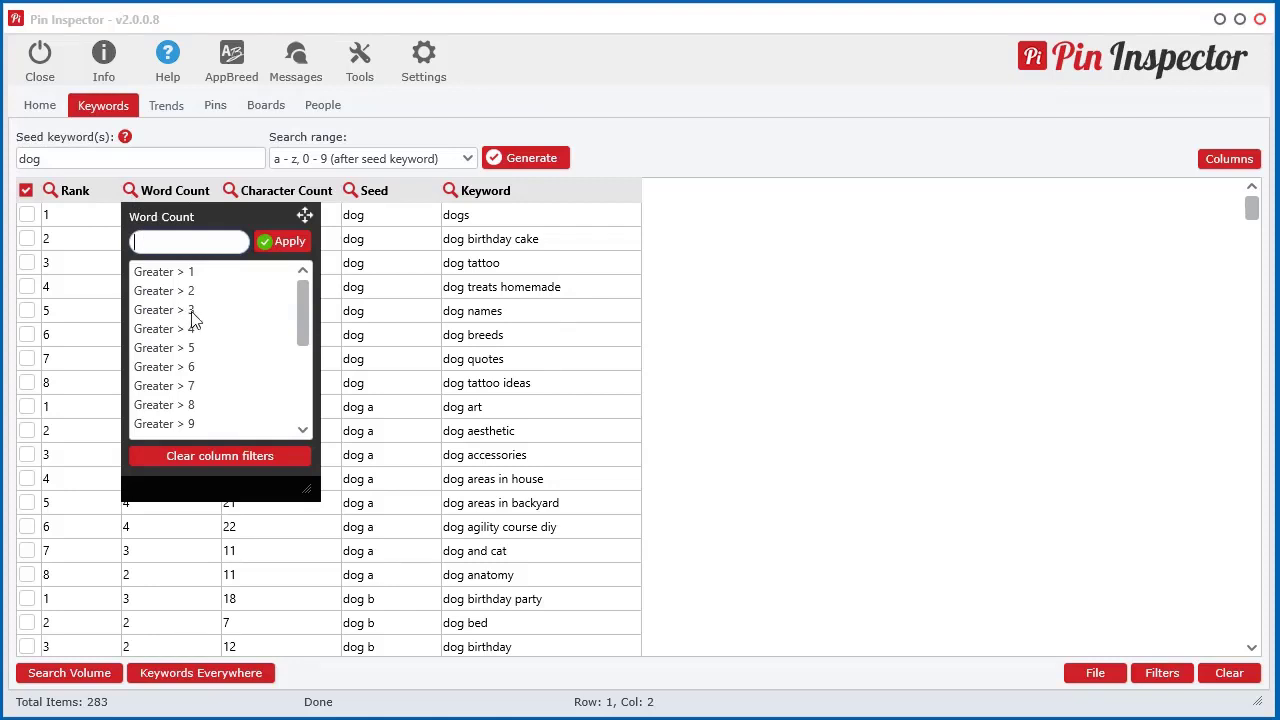
Filter the keywords to those with more than 3 words, leaving 74.
click(192, 311)
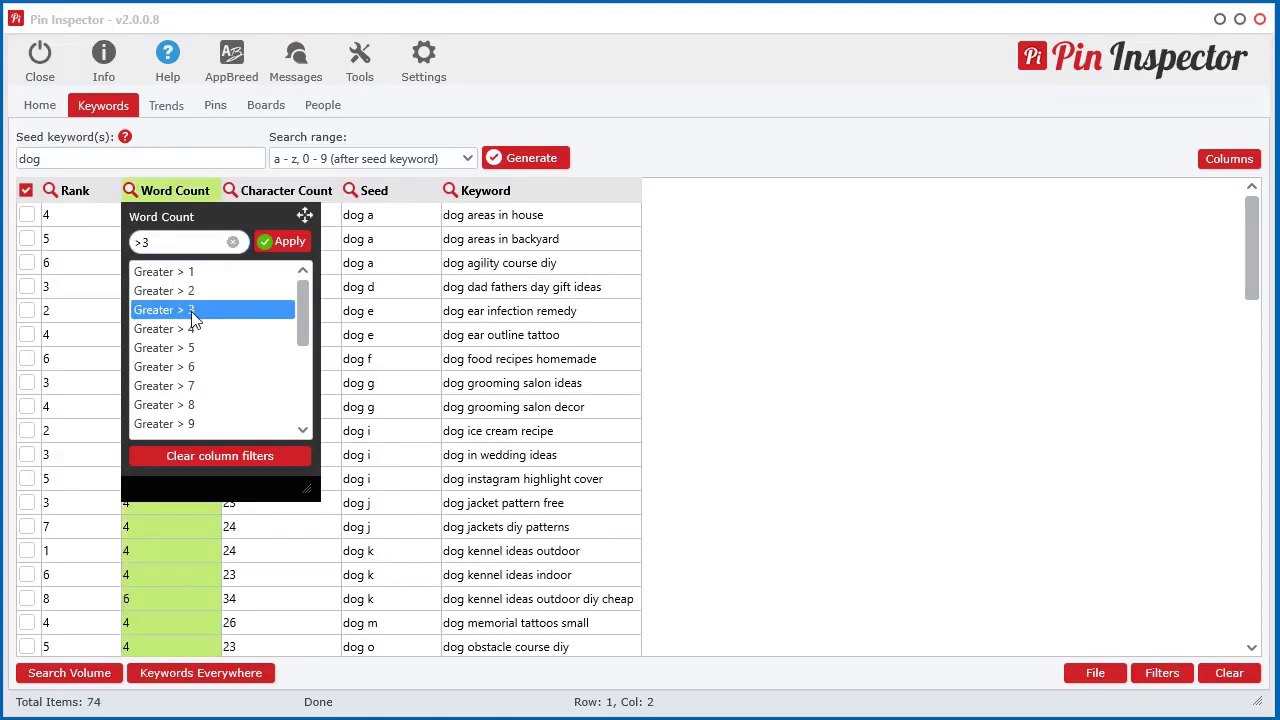
click(544, 490)
scroll(545, 500, down, 7)
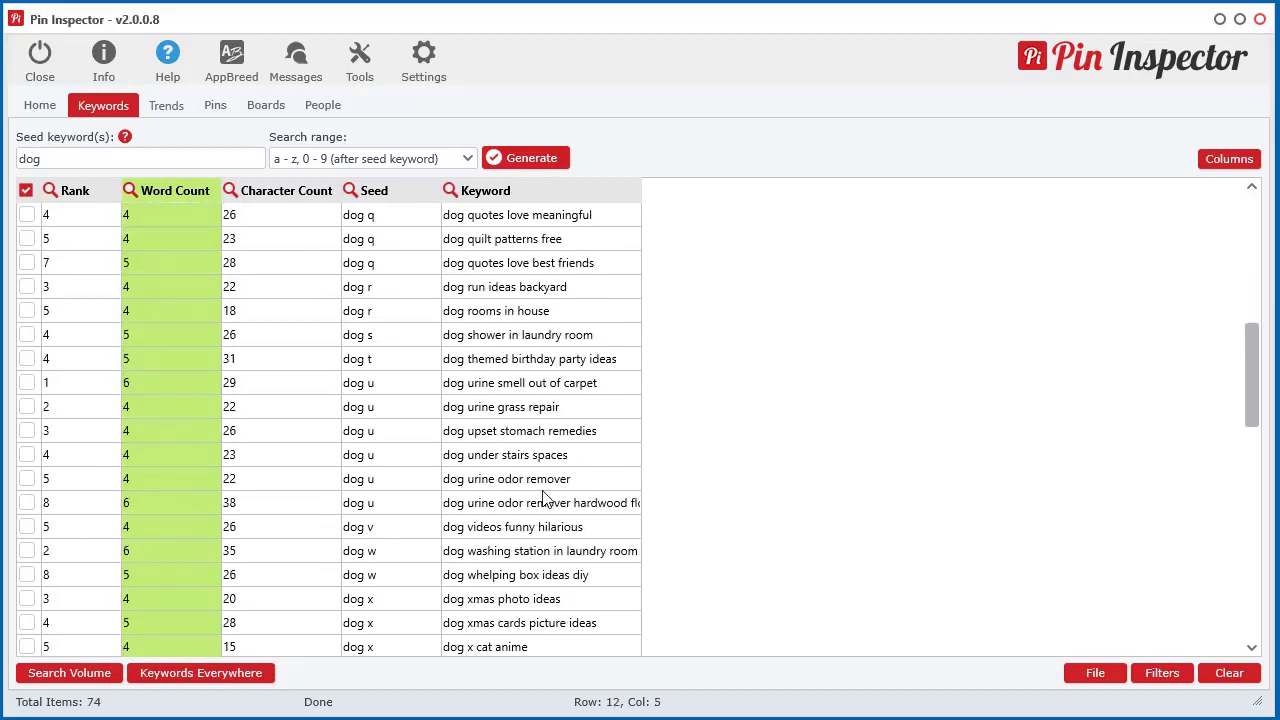
scroll(545, 495, up, 7)
Sort the 74 keywords by Character Count, shortest first, with 'hawaii 5 0 dog' on top.
click(285, 198)
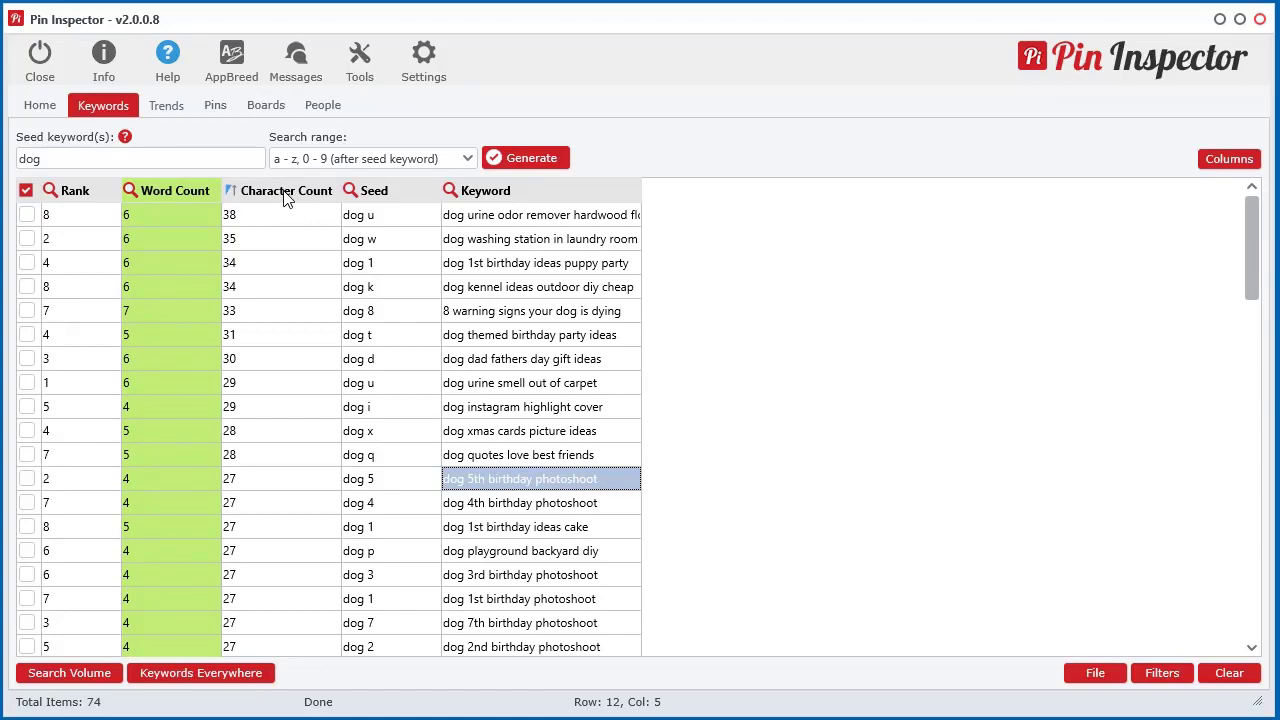
click(285, 198)
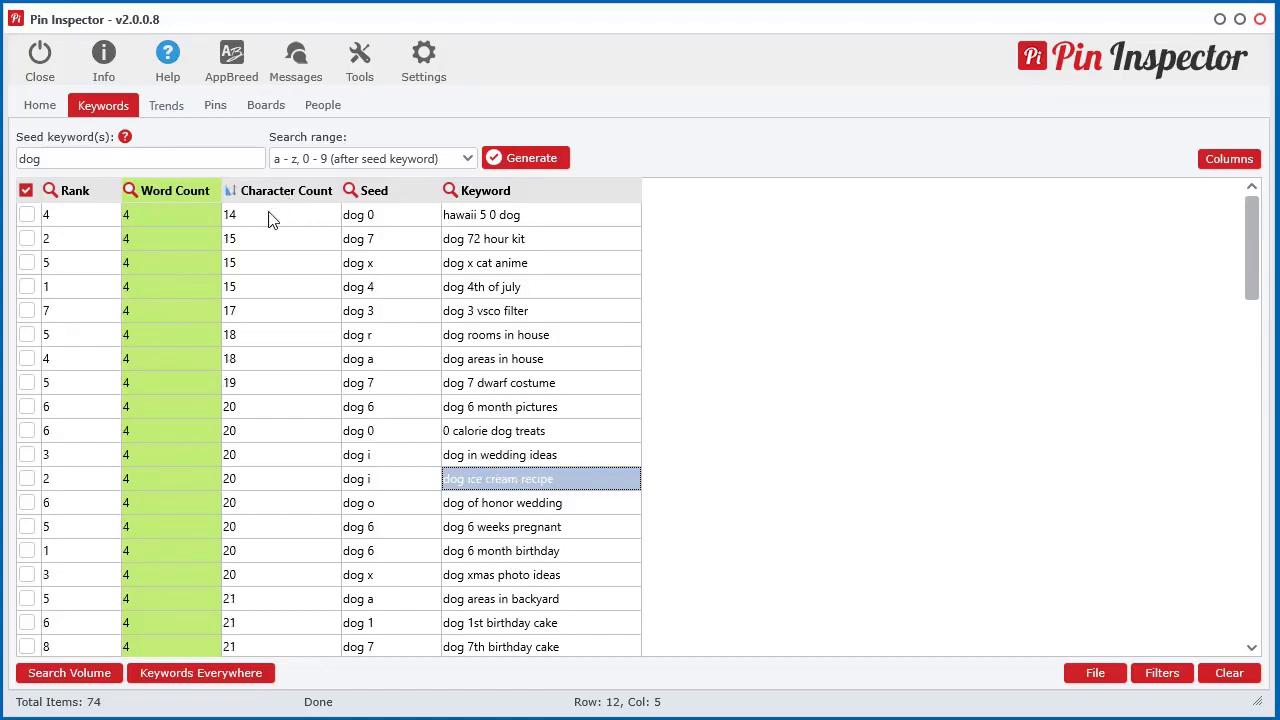
click(488, 218)
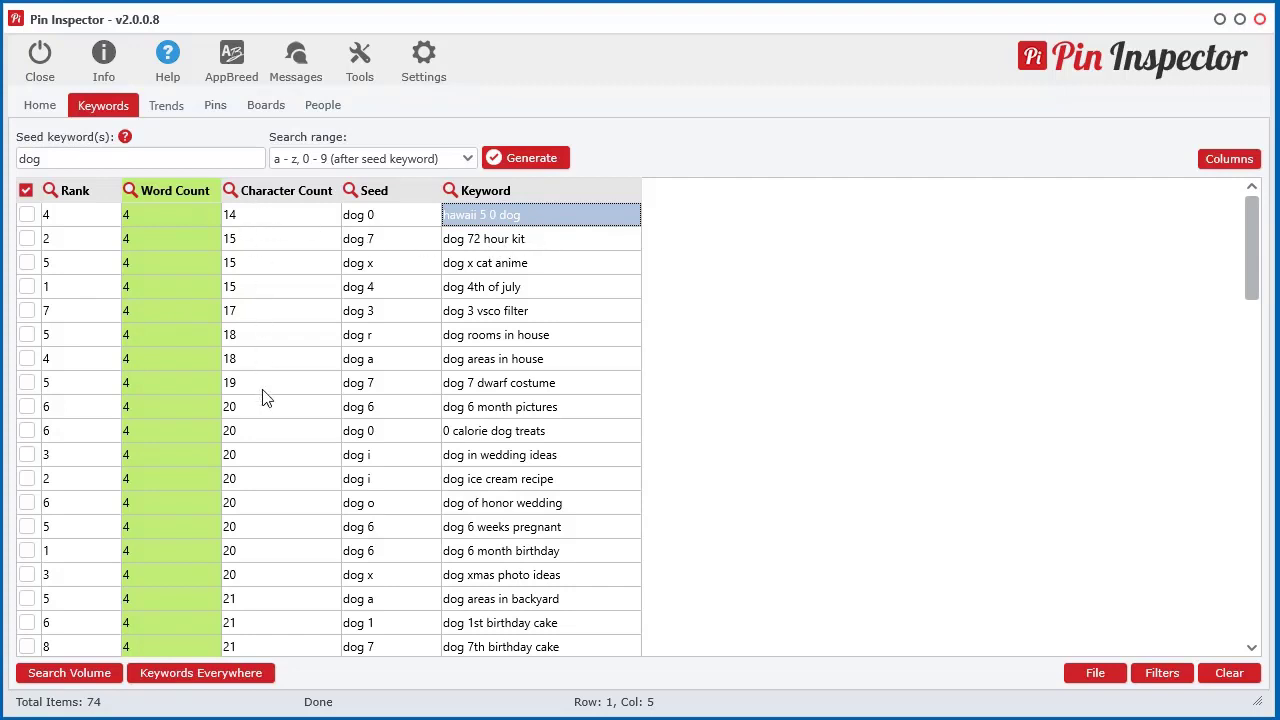
scroll(580, 370, down, 3)
scroll(578, 420, up, 2)
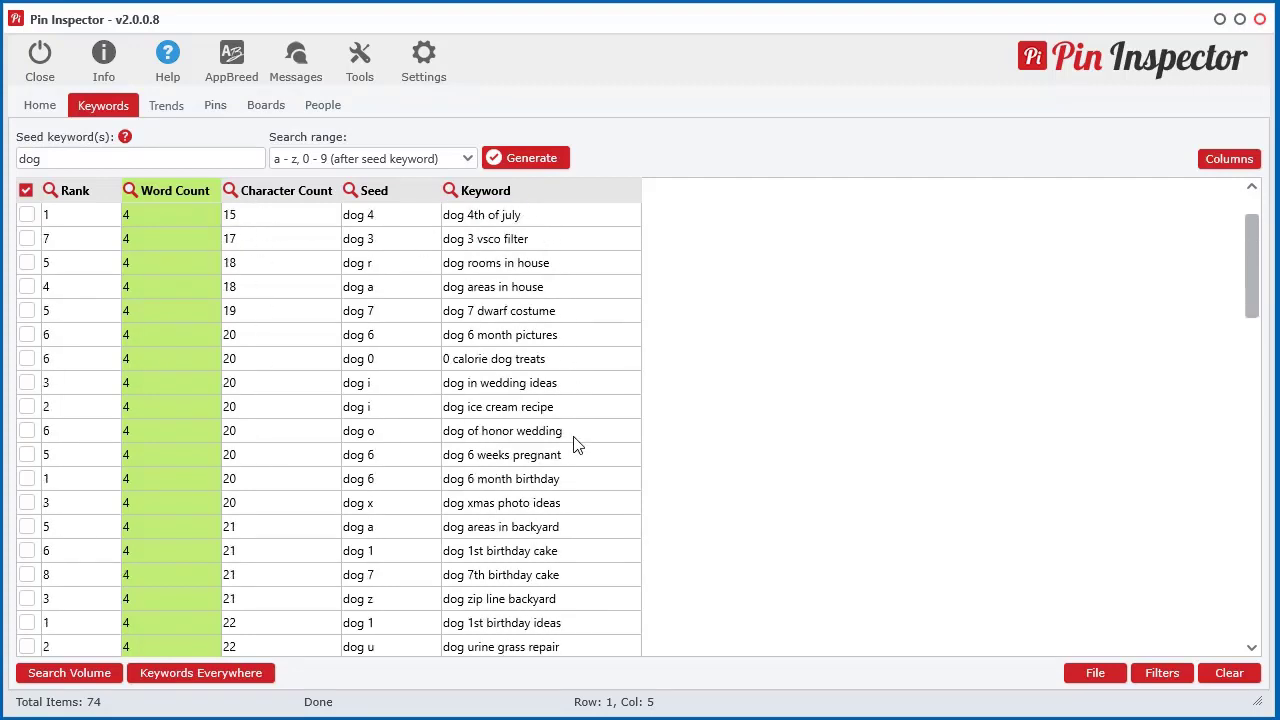
scroll(576, 445, up, 1)
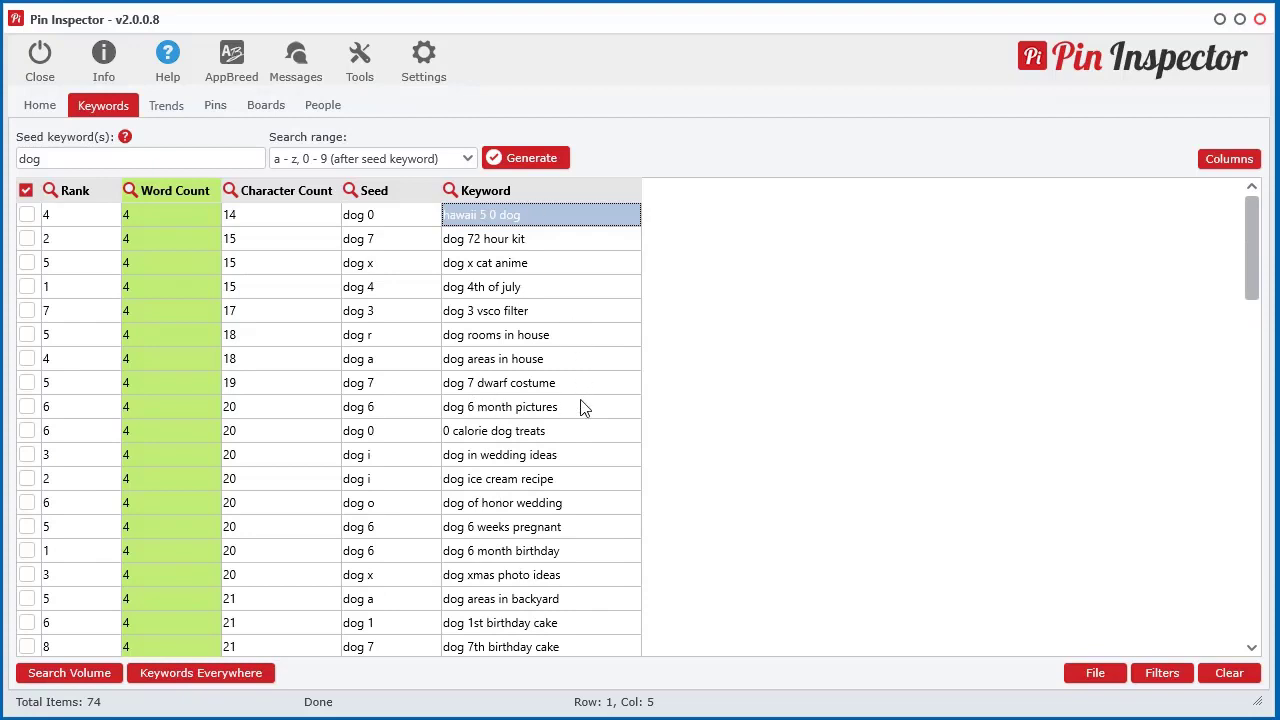
Load 32 US Latest Trends keywords and sort them by Word Count, longest first.
click(168, 112)
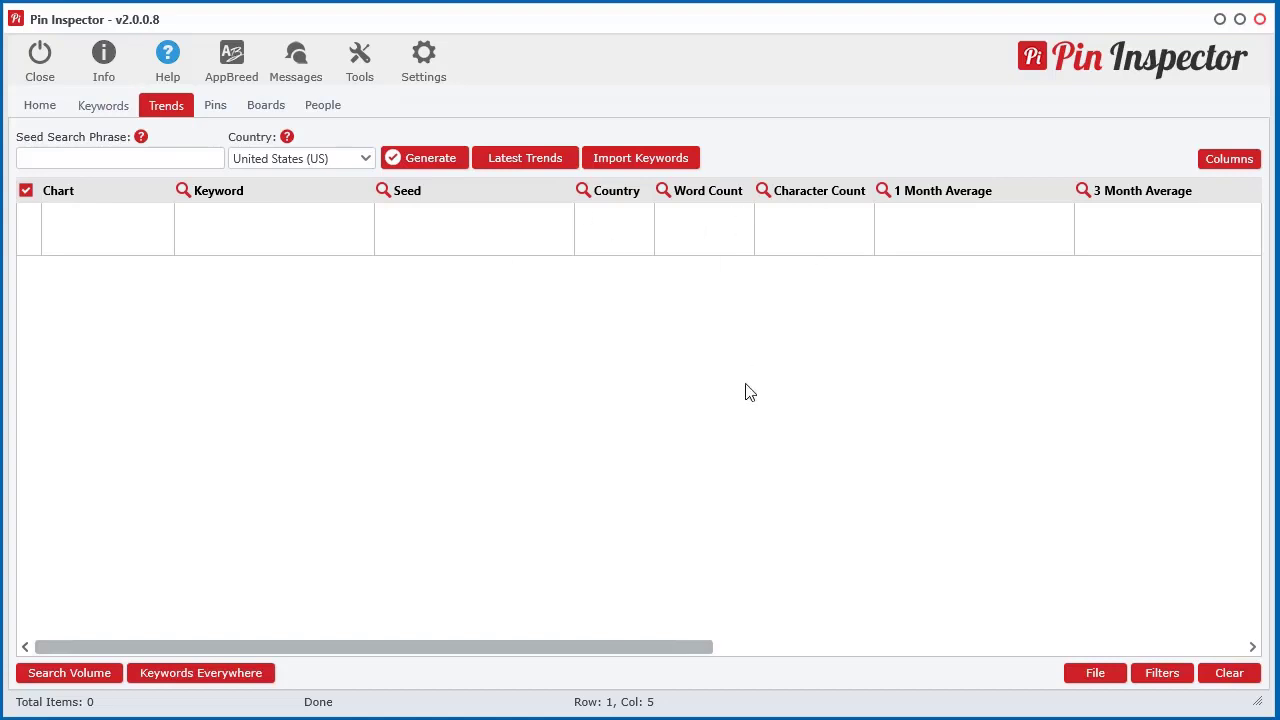
click(531, 161)
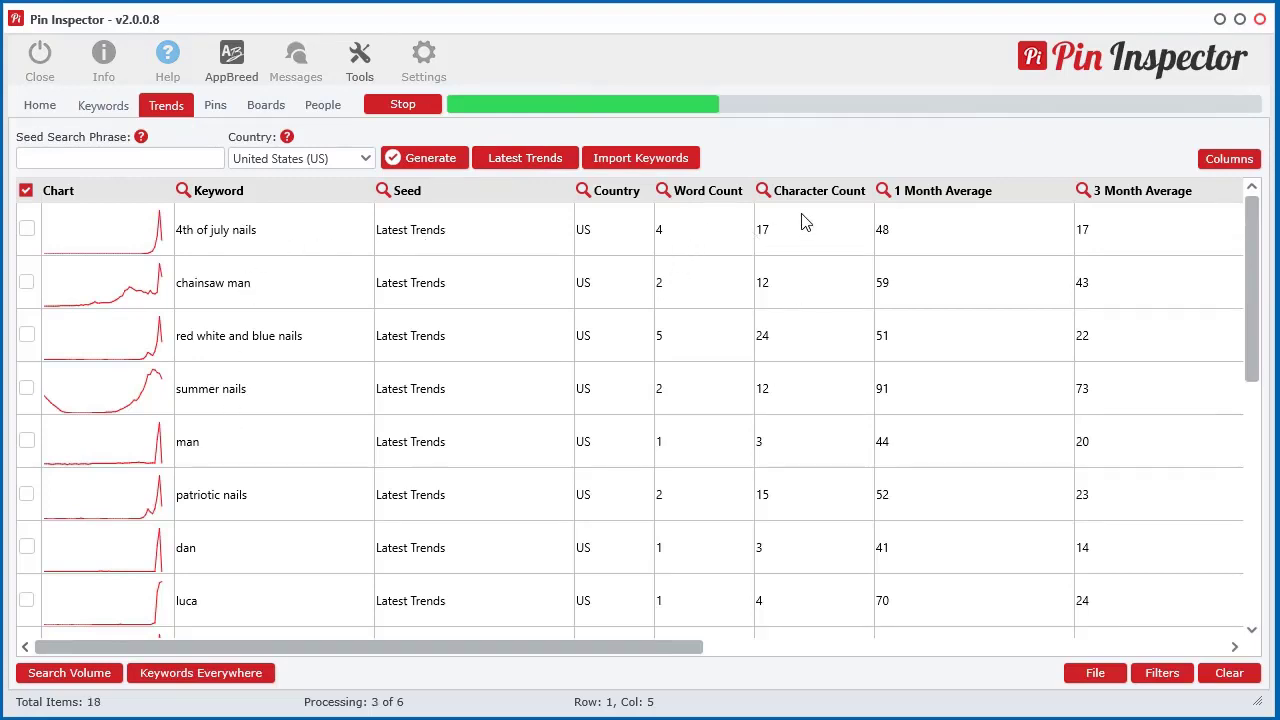
click(405, 110)
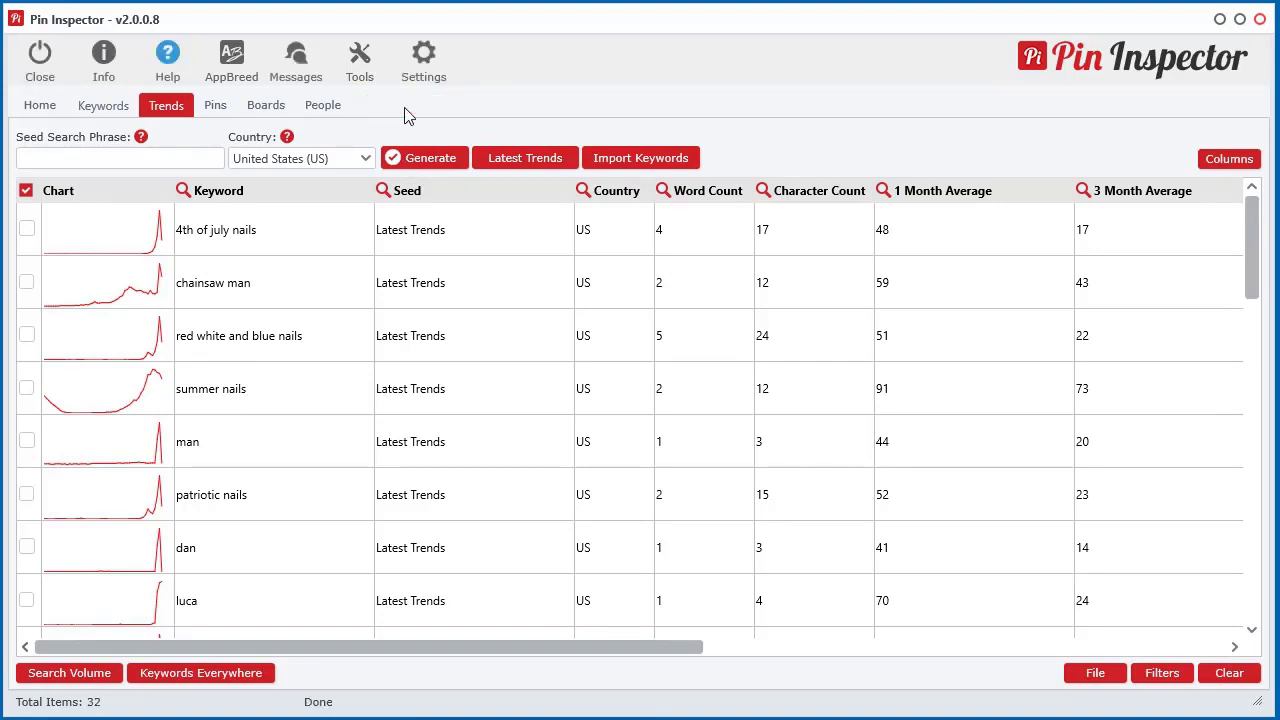
click(697, 195)
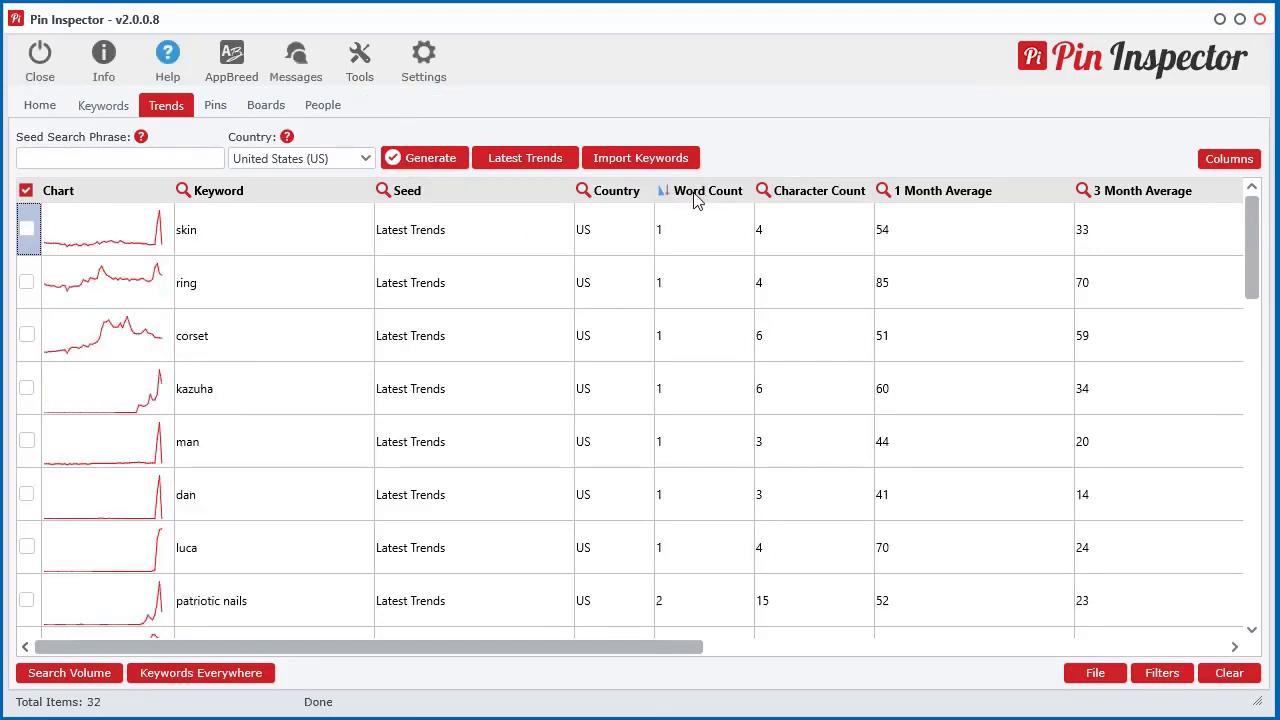
click(697, 197)
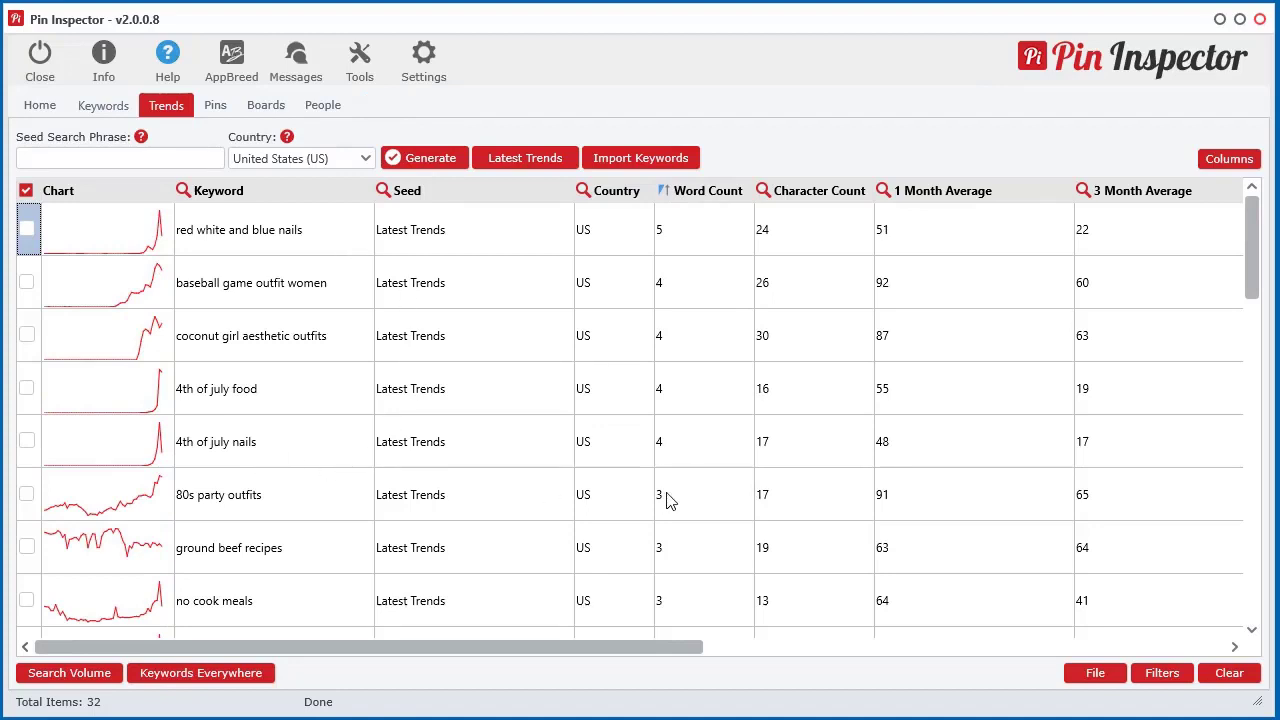
Search pins for 'dog' with Total Pins limited to 10.
click(215, 106)
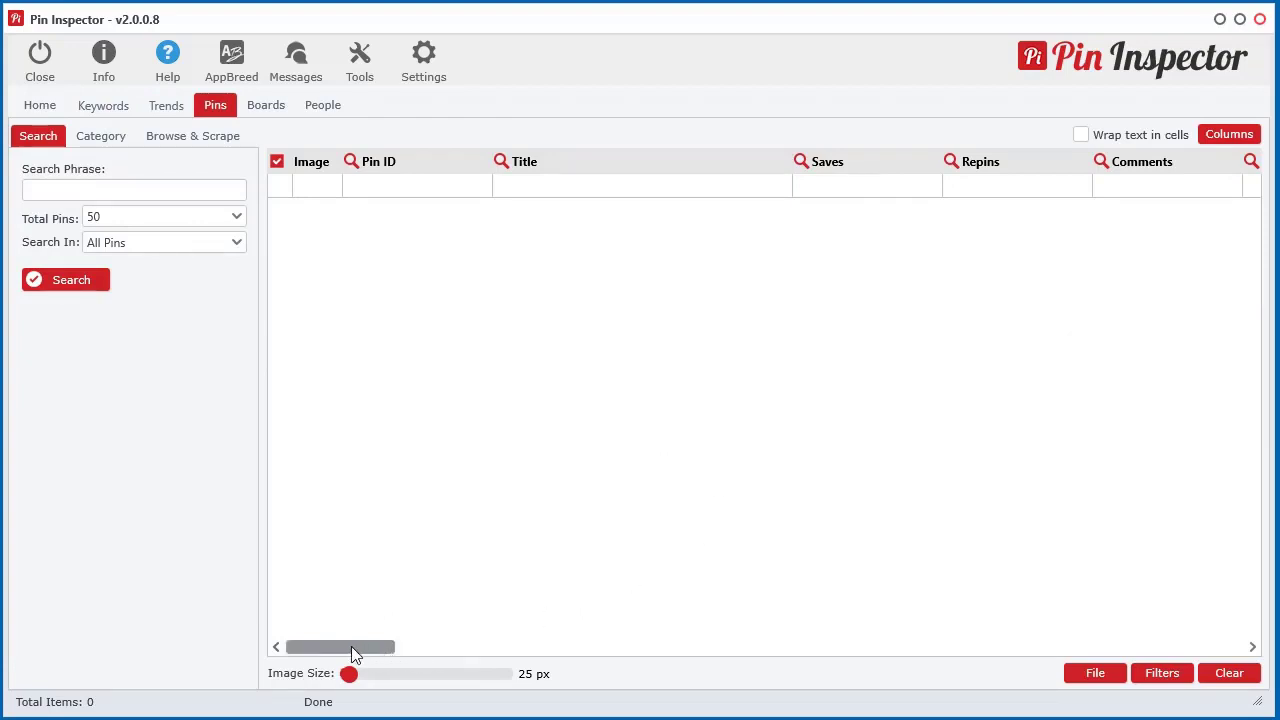
mouse_move(351, 646)
mouse_down()
mouse_move(537, 638)
mouse_move(171, 240)
mouse_up()
click(157, 216)
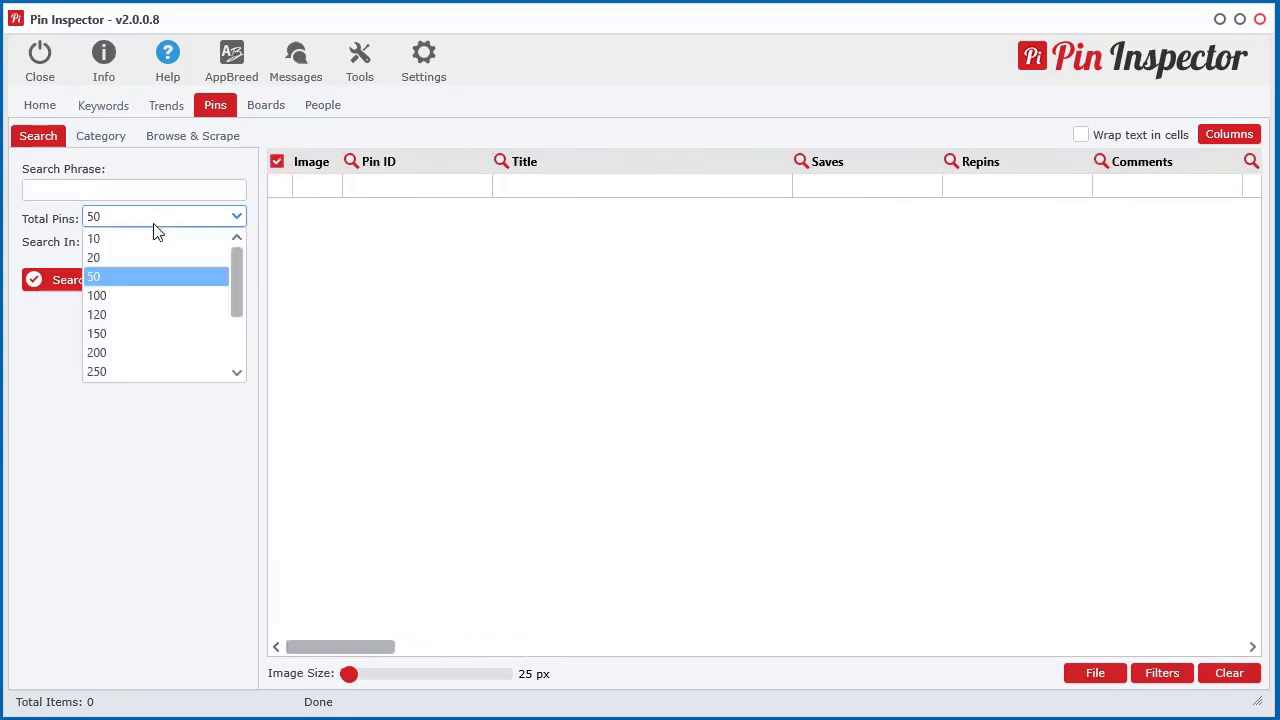
click(120, 237)
click(103, 189)
text(dog)
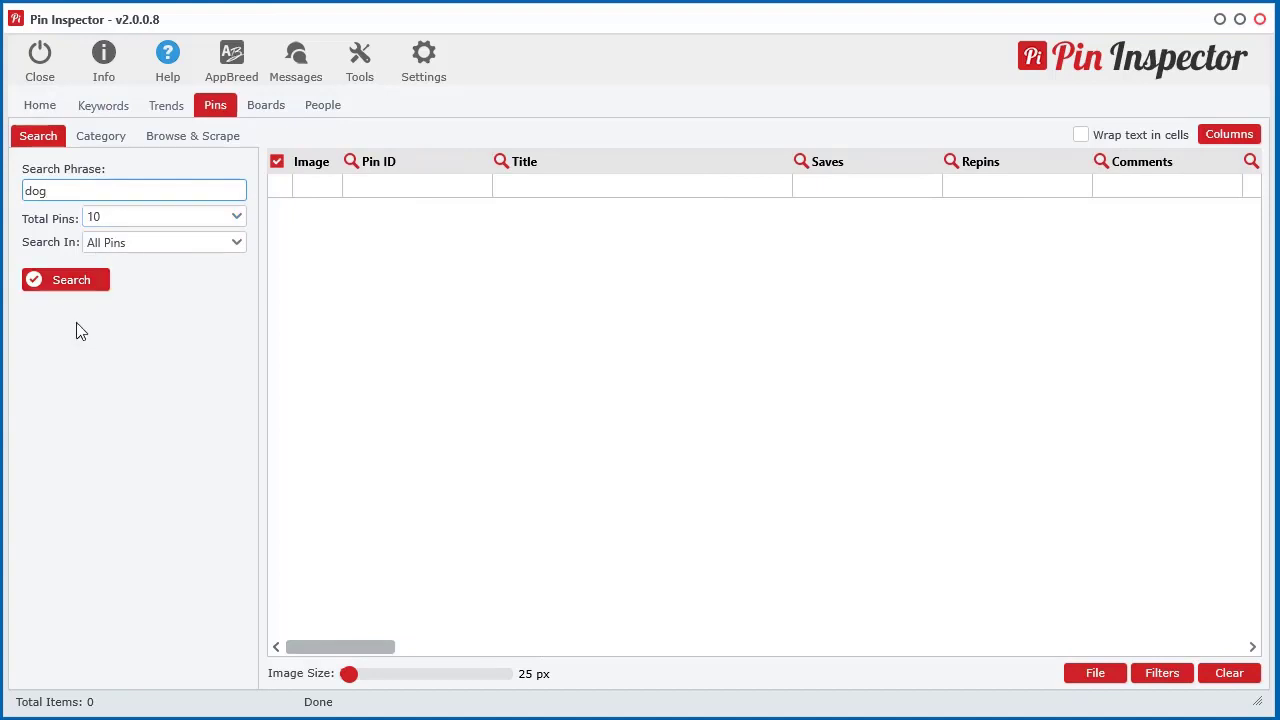
click(74, 286)
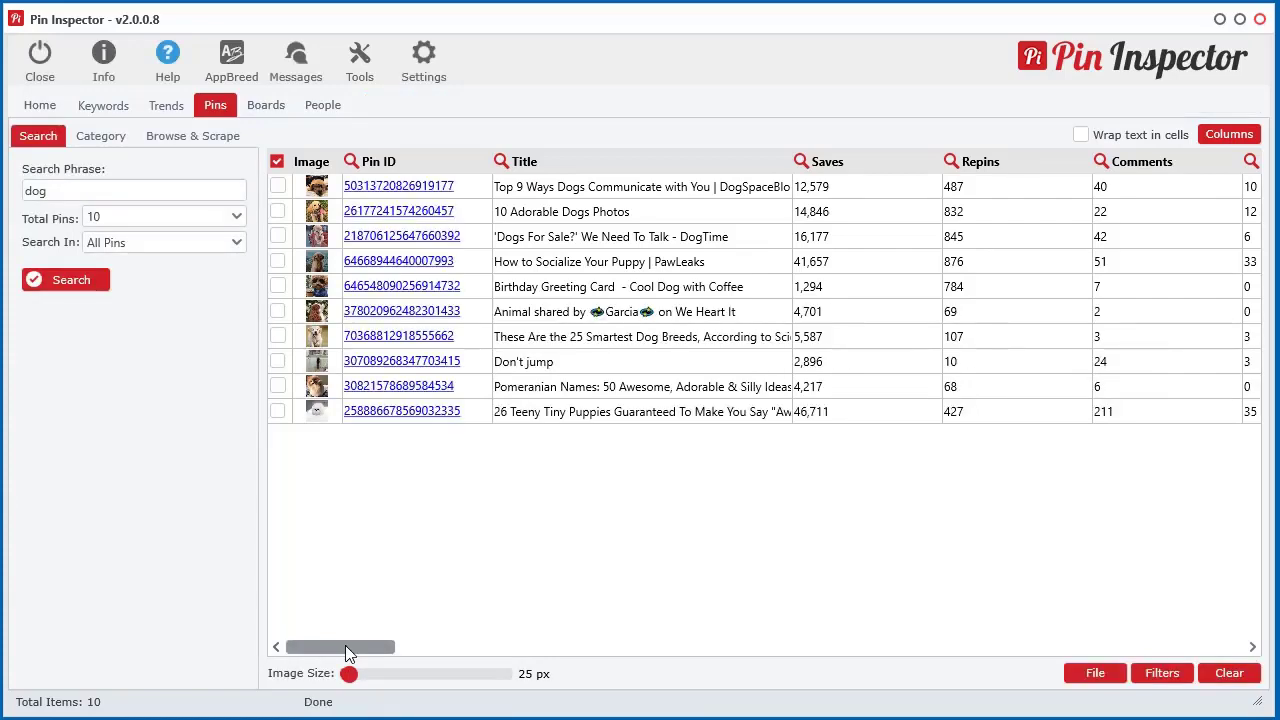
Sort the 10 dog pins by Method descending and scroll across all result columns.
drag(347, 649, 630, 651)
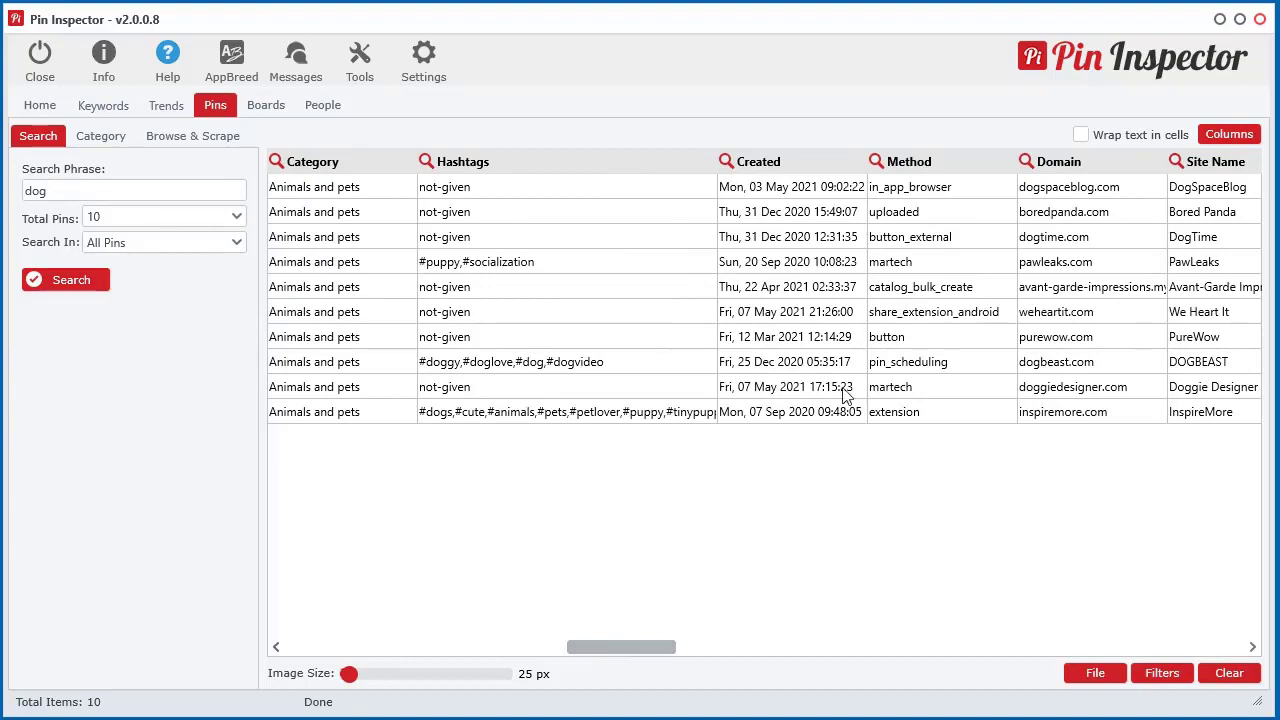
click(947, 168)
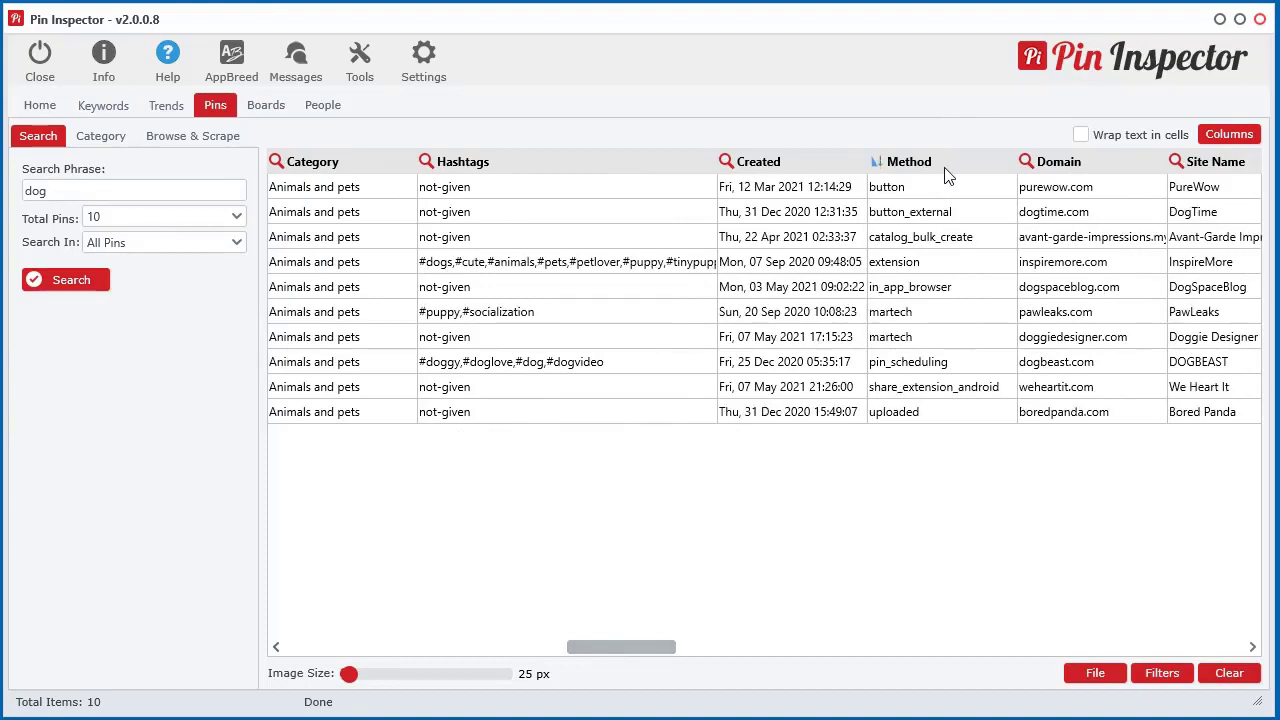
click(947, 170)
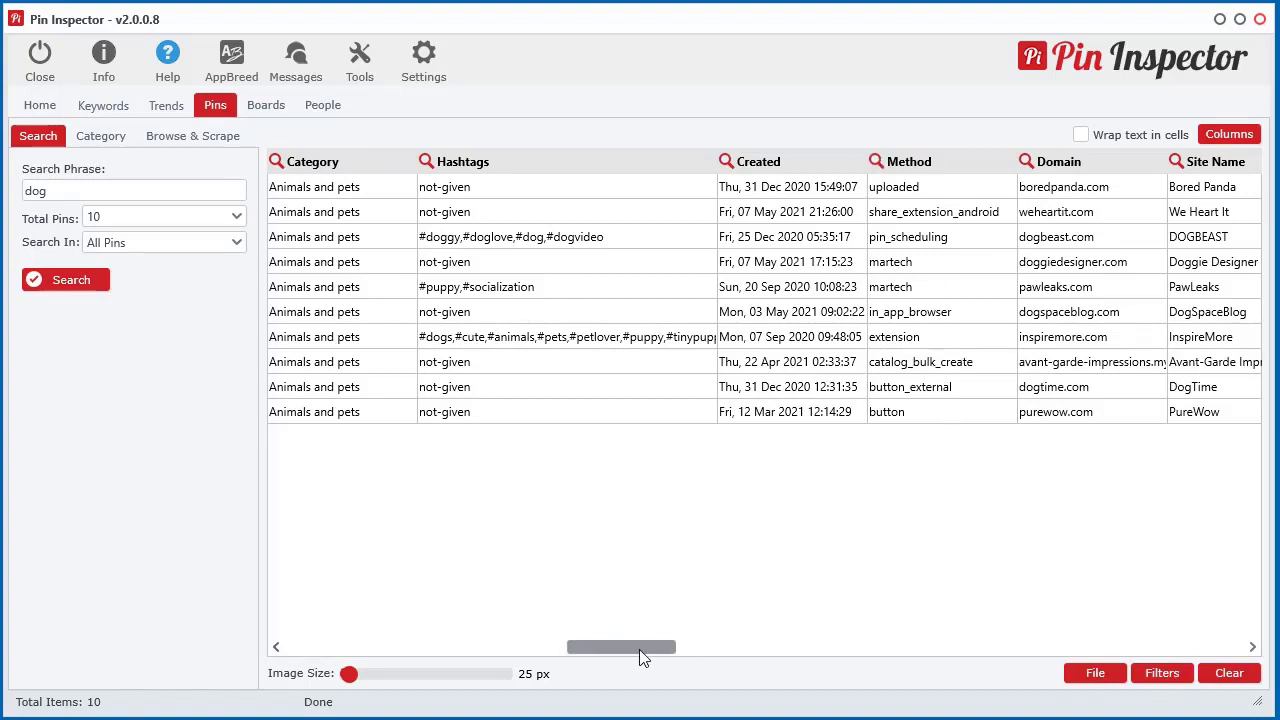
drag(639, 649, 643, 649)
drag(619, 655, 731, 657)
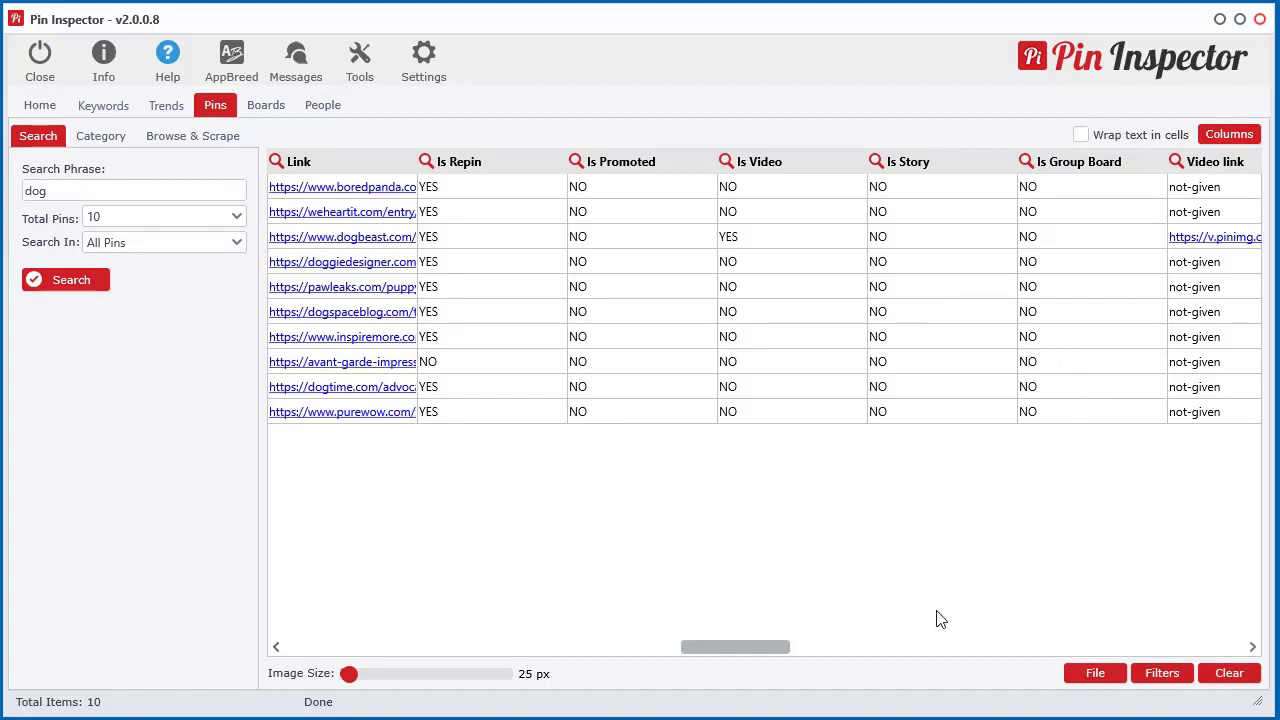
drag(753, 646, 1190, 680)
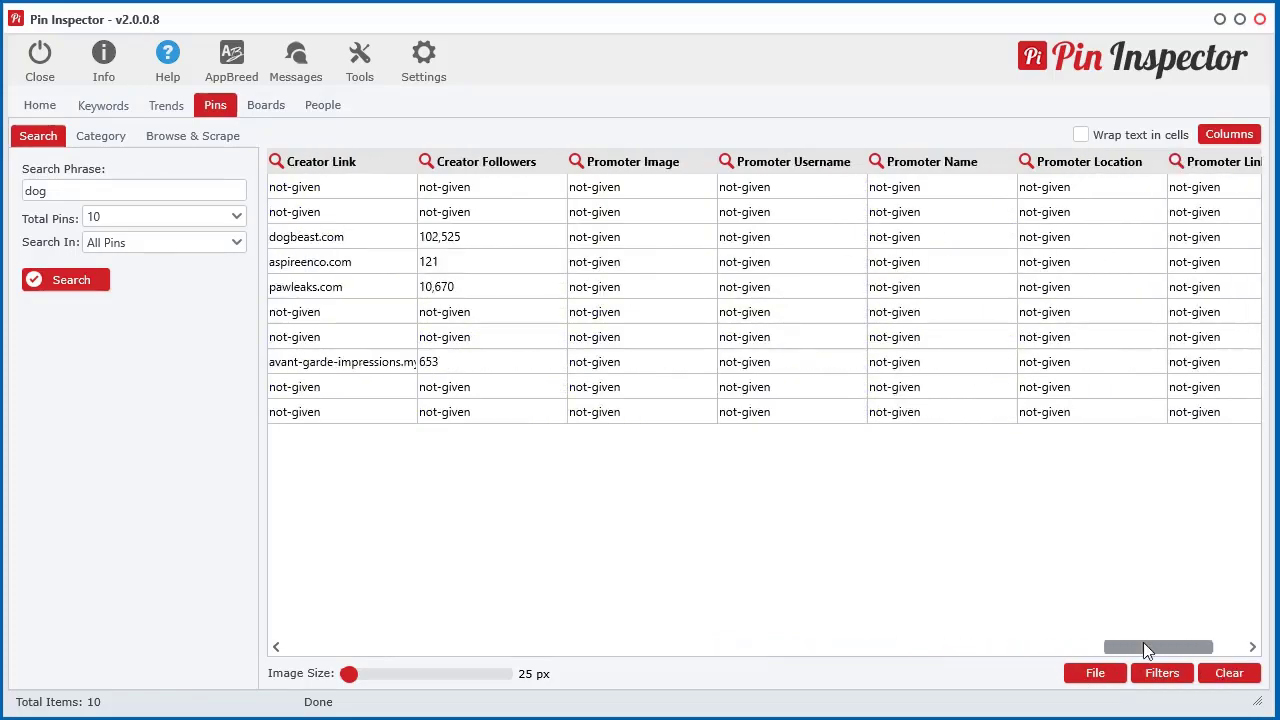
drag(1146, 649, 331, 670)
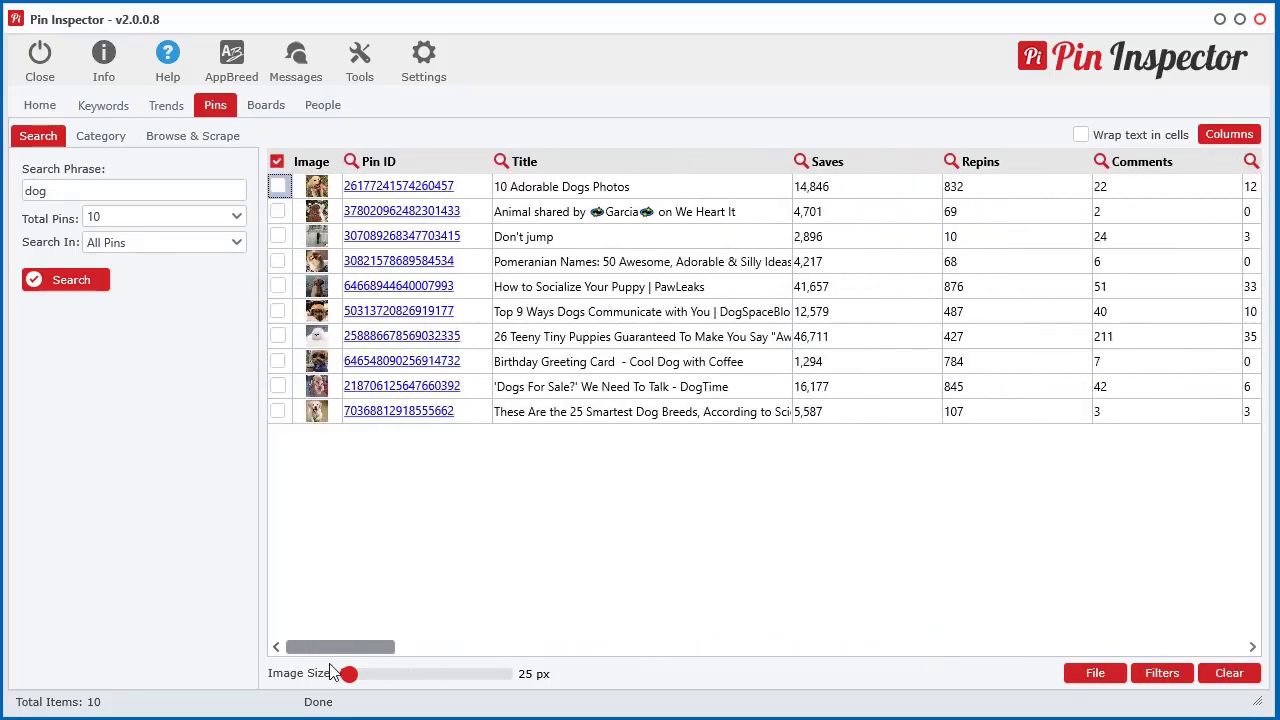
click(1218, 137)
mouse_move(1240, 186)
mouse_down()
mouse_move(1236, 361)
mouse_move(1244, 180)
mouse_up()
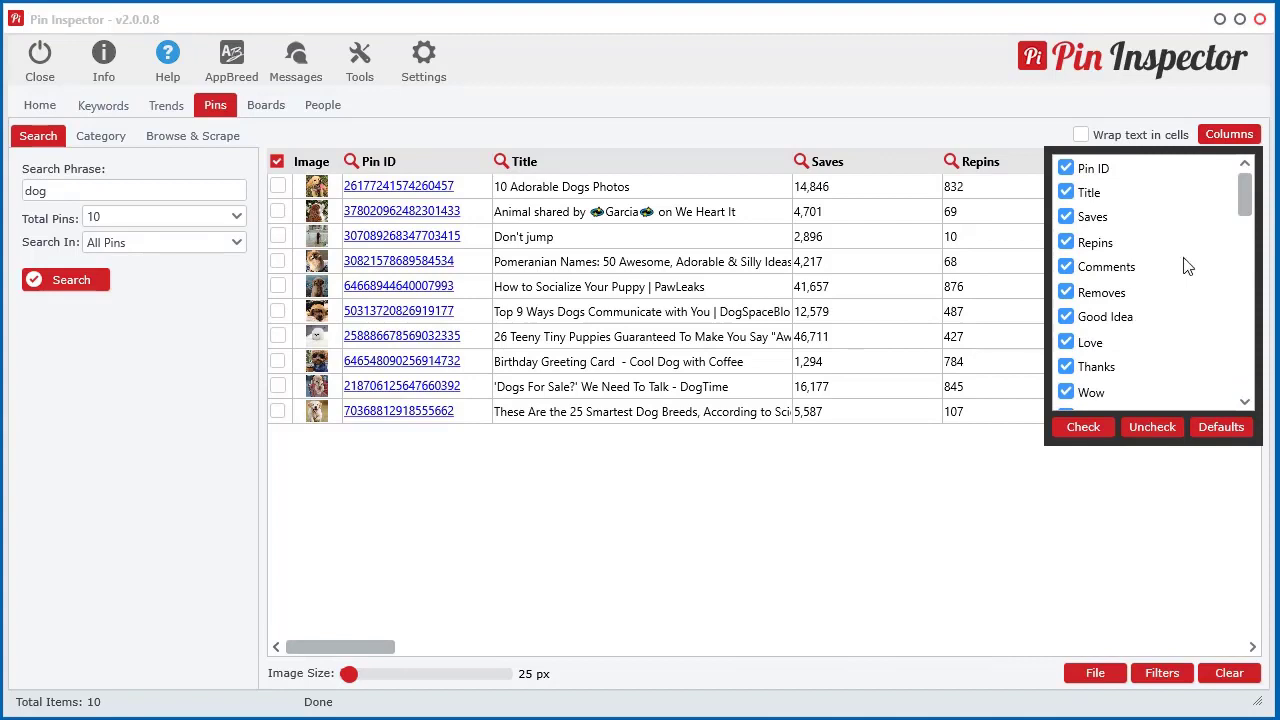
click(1155, 425)
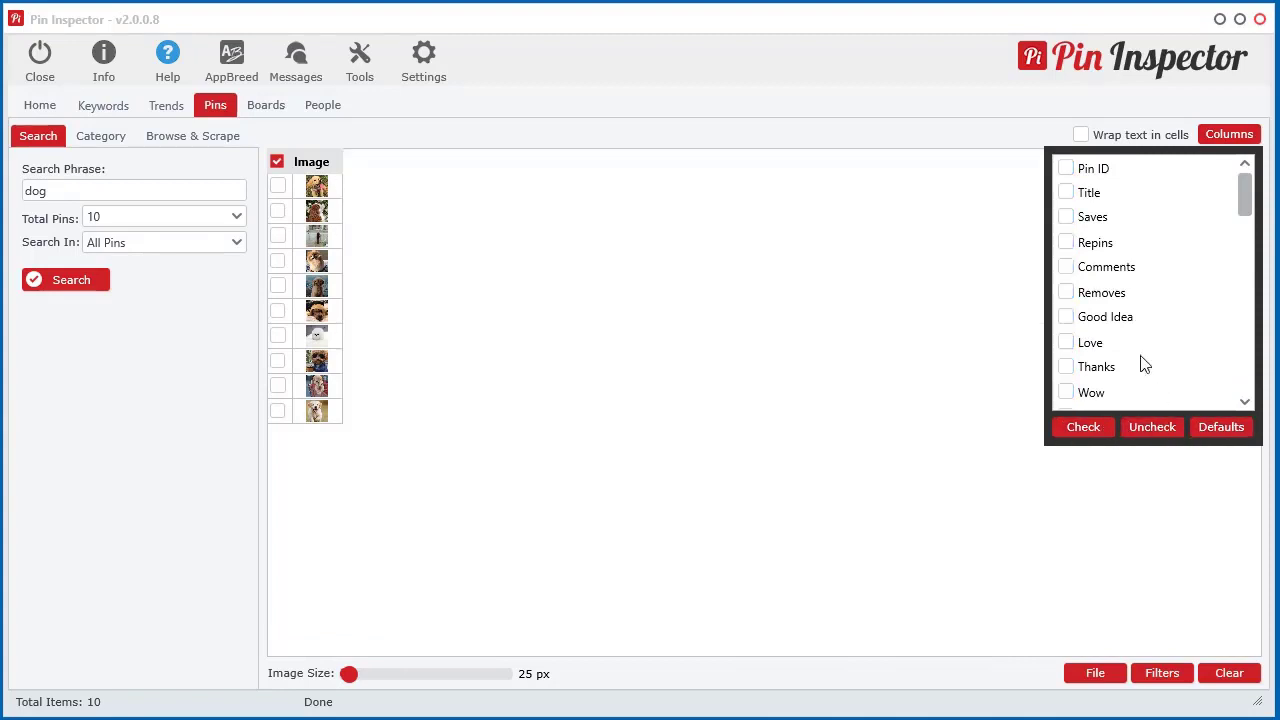
click(1066, 168)
click(1066, 192)
click(1066, 217)
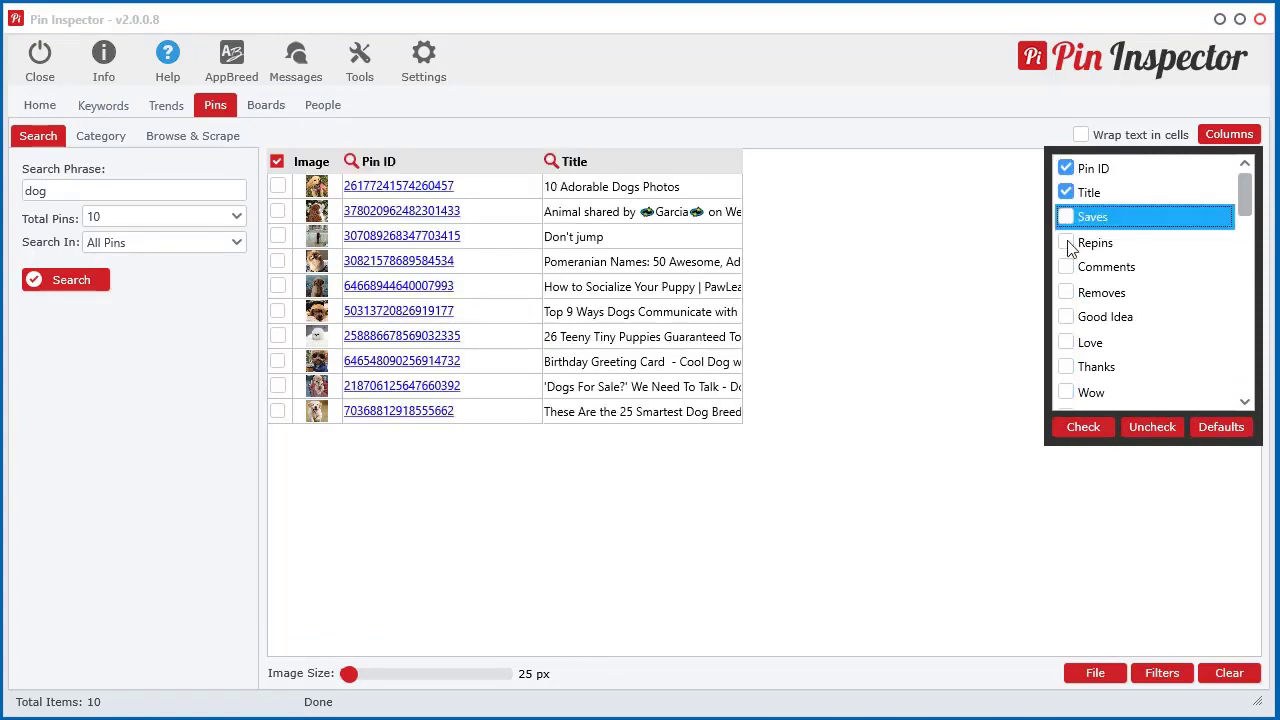
click(1066, 242)
click(1066, 267)
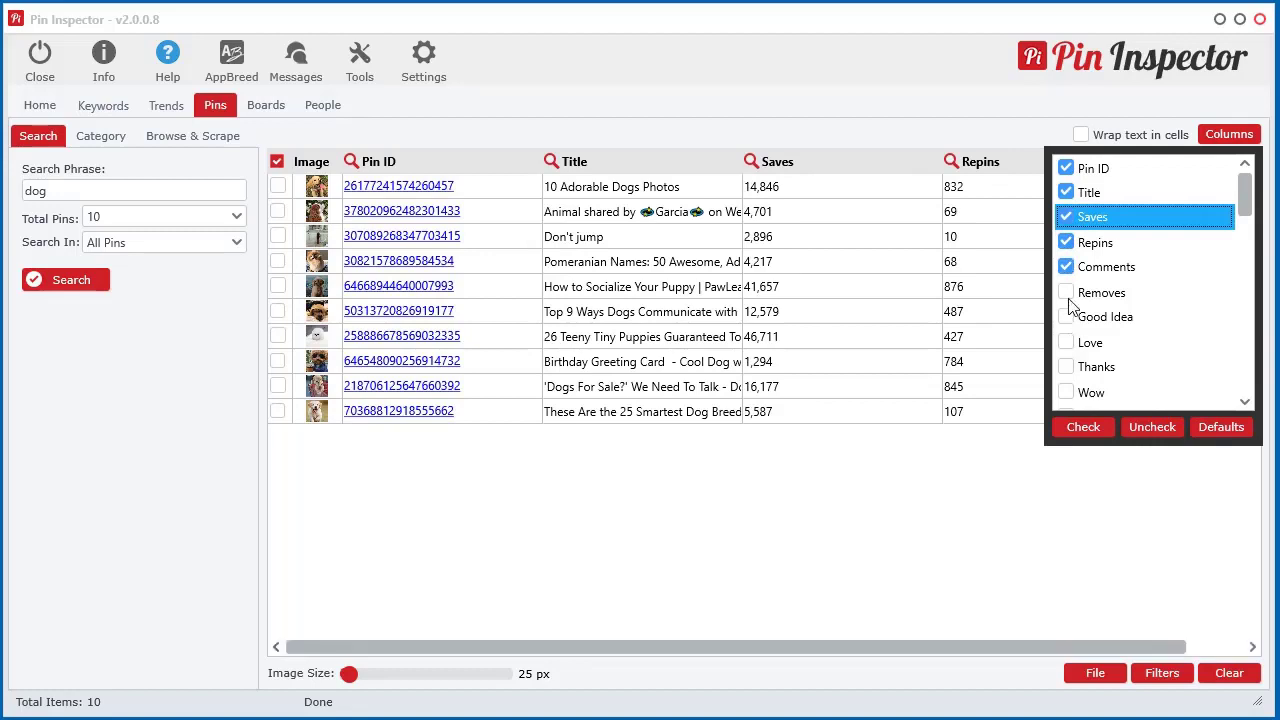
scroll(1134, 272, down, 2)
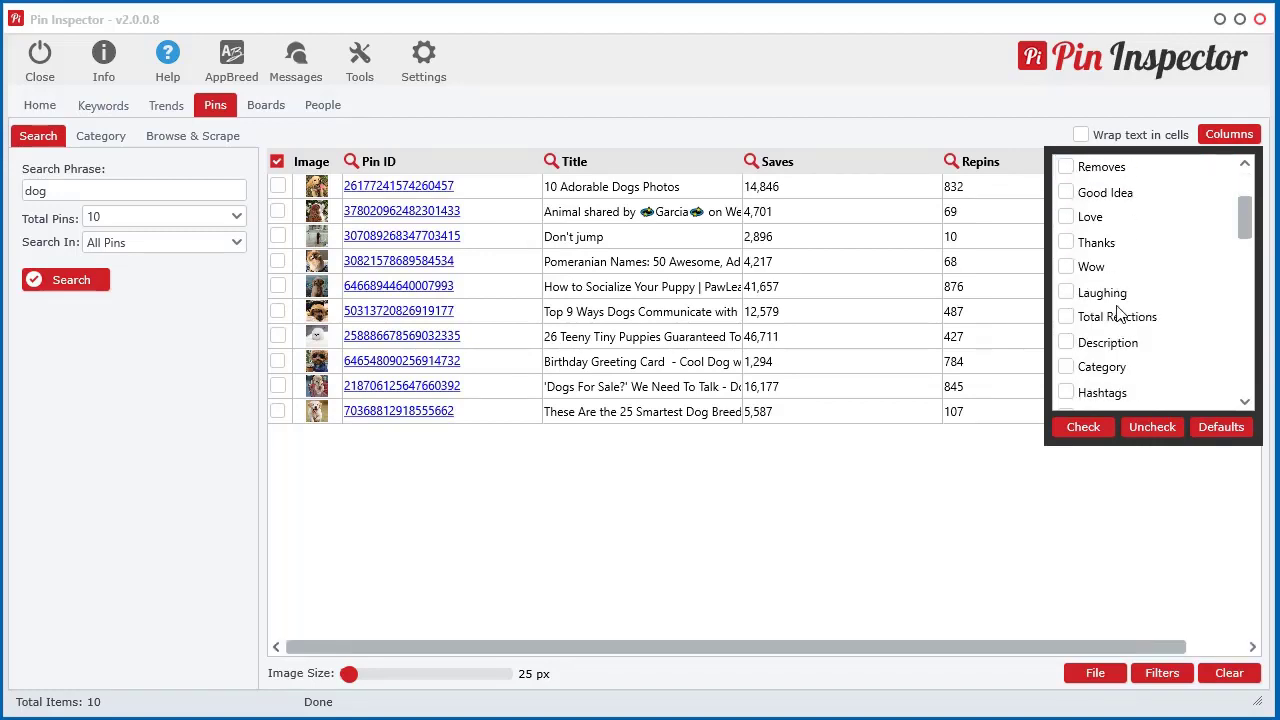
click(1066, 317)
scroll(1134, 340, down, 1)
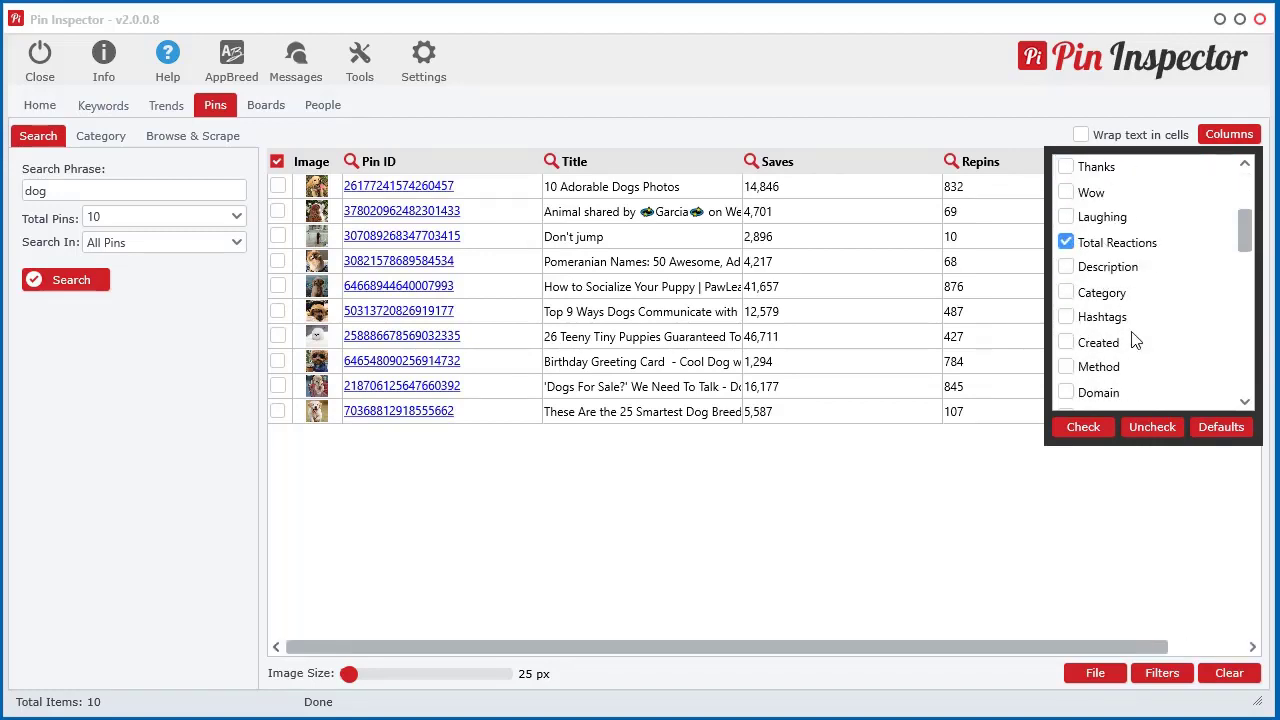
click(1066, 317)
scroll(1138, 352, down, 1)
click(1066, 296)
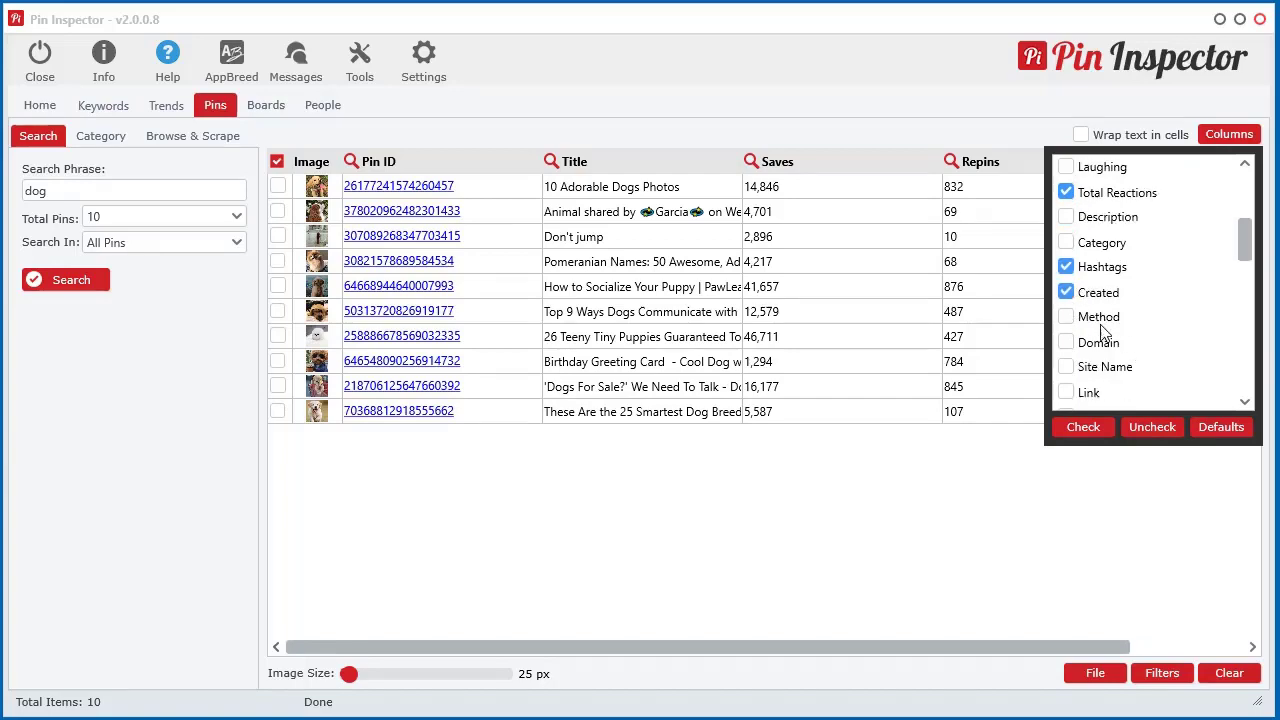
click(1080, 318)
click(984, 472)
drag(980, 648, 1166, 645)
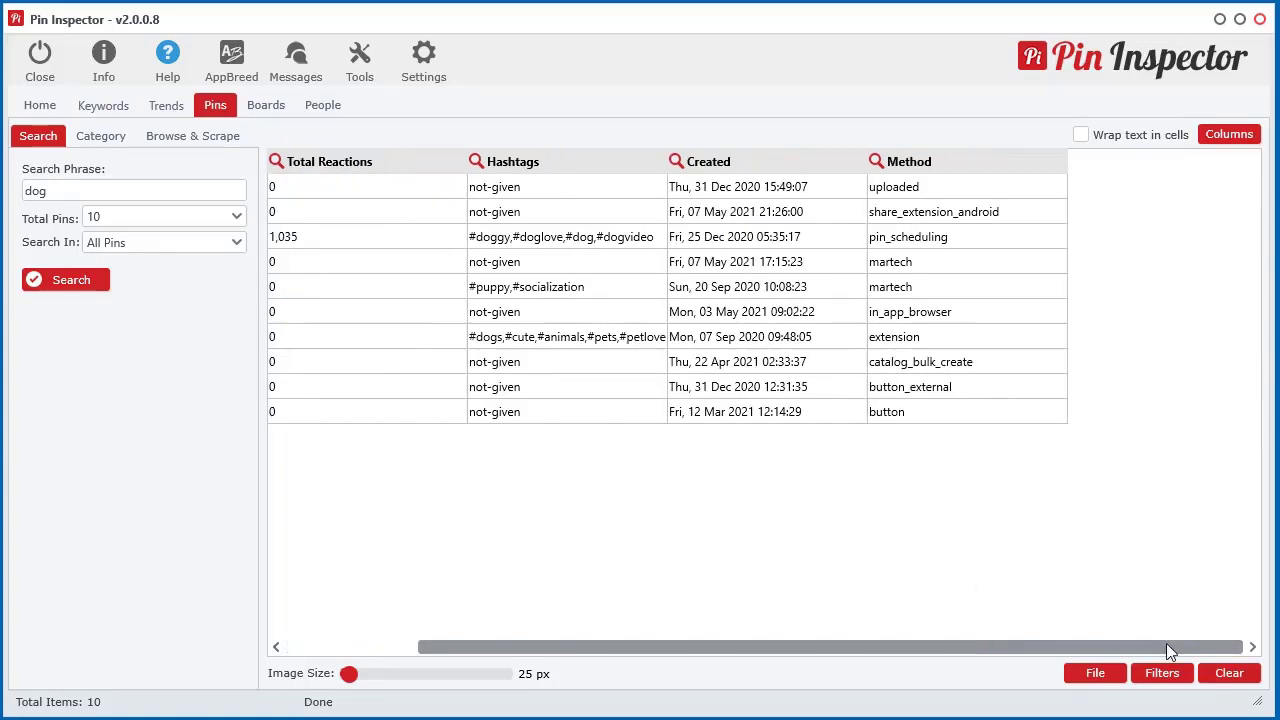
drag(1004, 650, 591, 645)
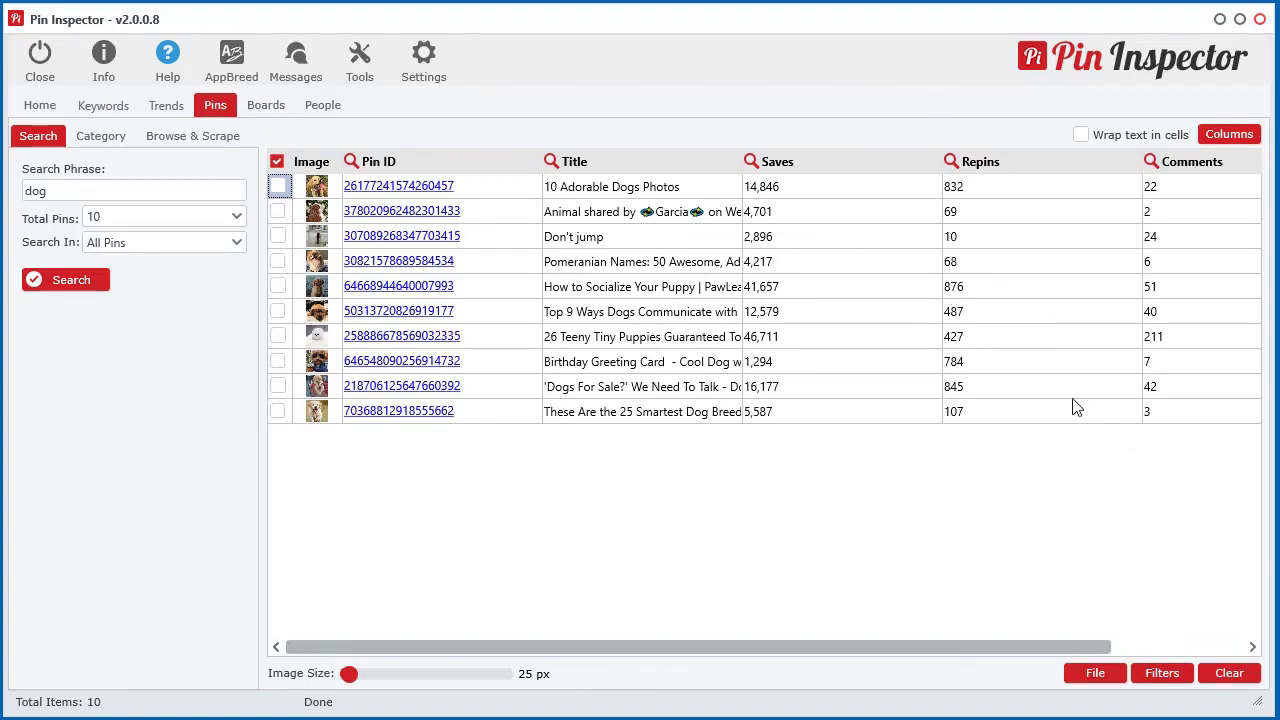
drag(914, 649, 1060, 648)
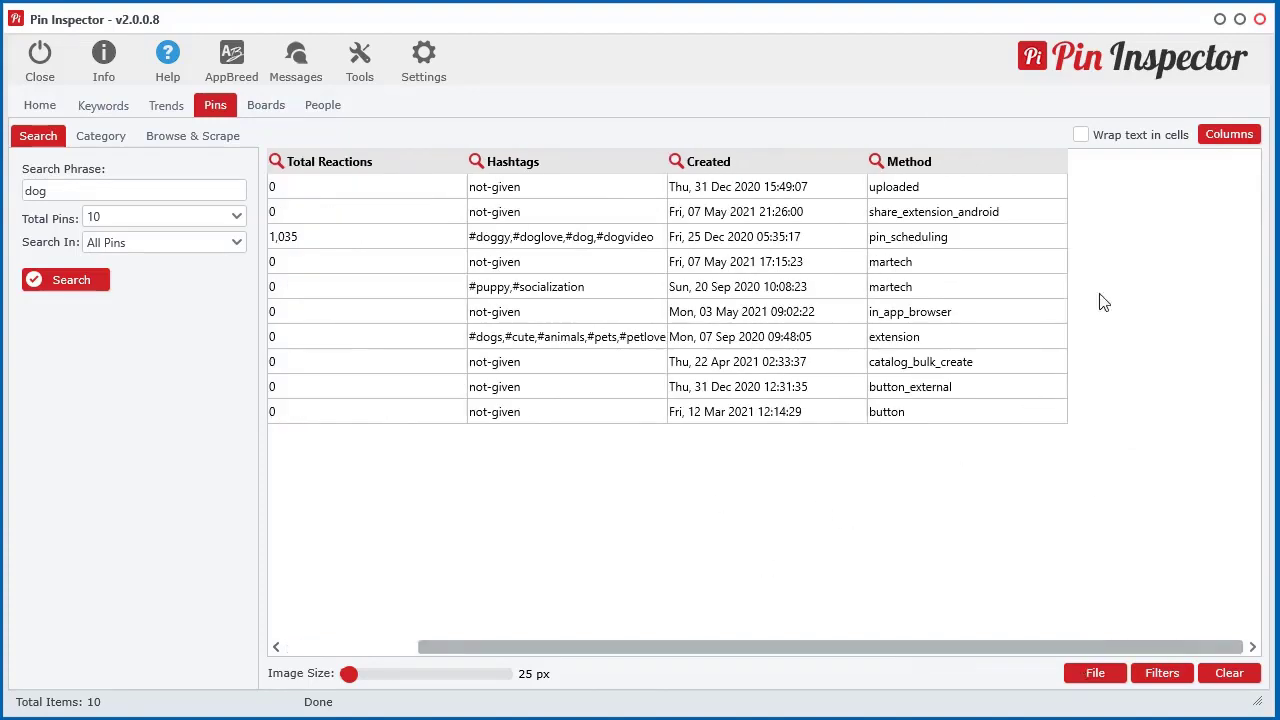
click(1229, 134)
click(1193, 424)
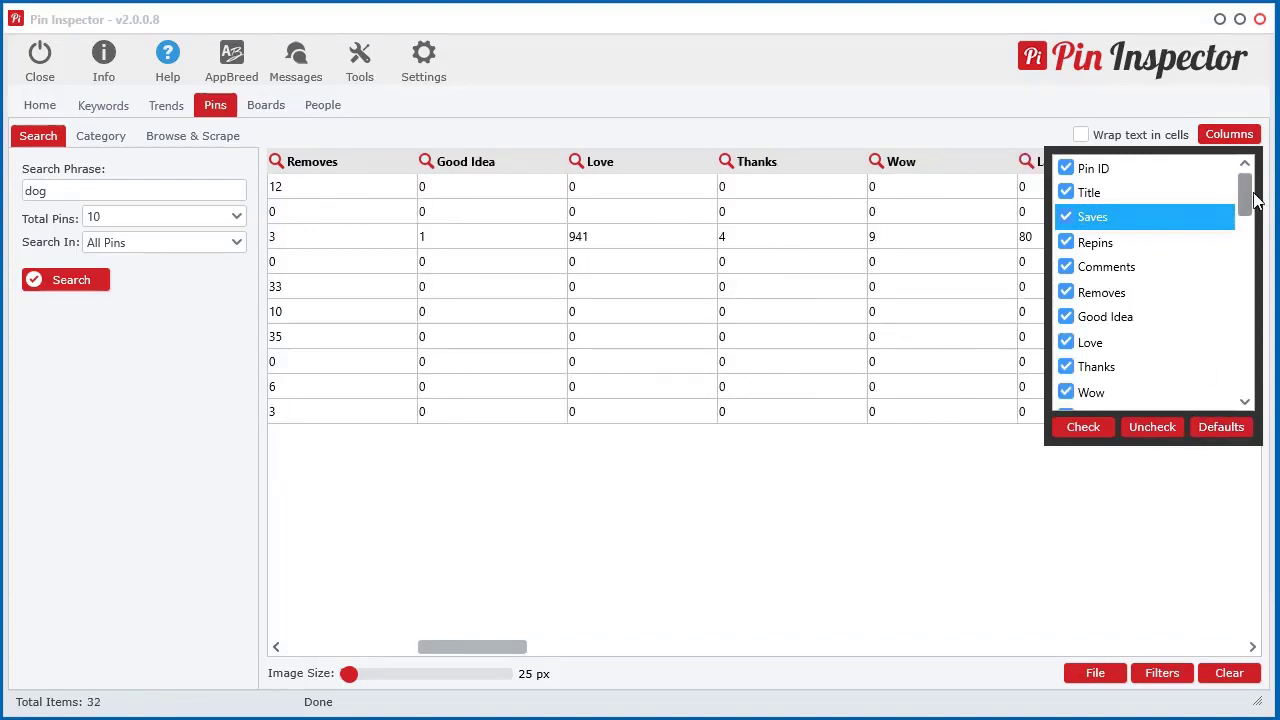
mouse_move(1244, 195)
mouse_down()
mouse_move(1241, 372)
mouse_move(1243, 192)
mouse_up()
mouse_move(488, 649)
mouse_down()
mouse_move(757, 662)
mouse_move(1192, 654)
mouse_move(400, 652)
mouse_up()
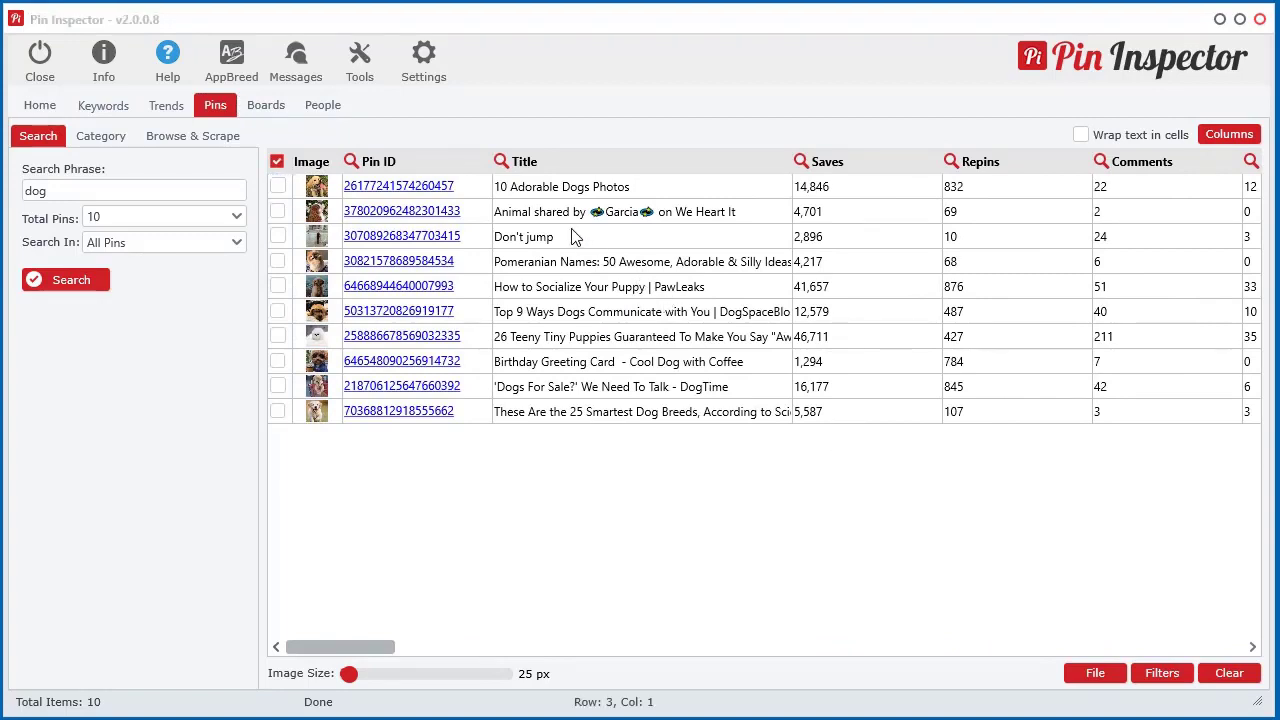
right_click(593, 258)
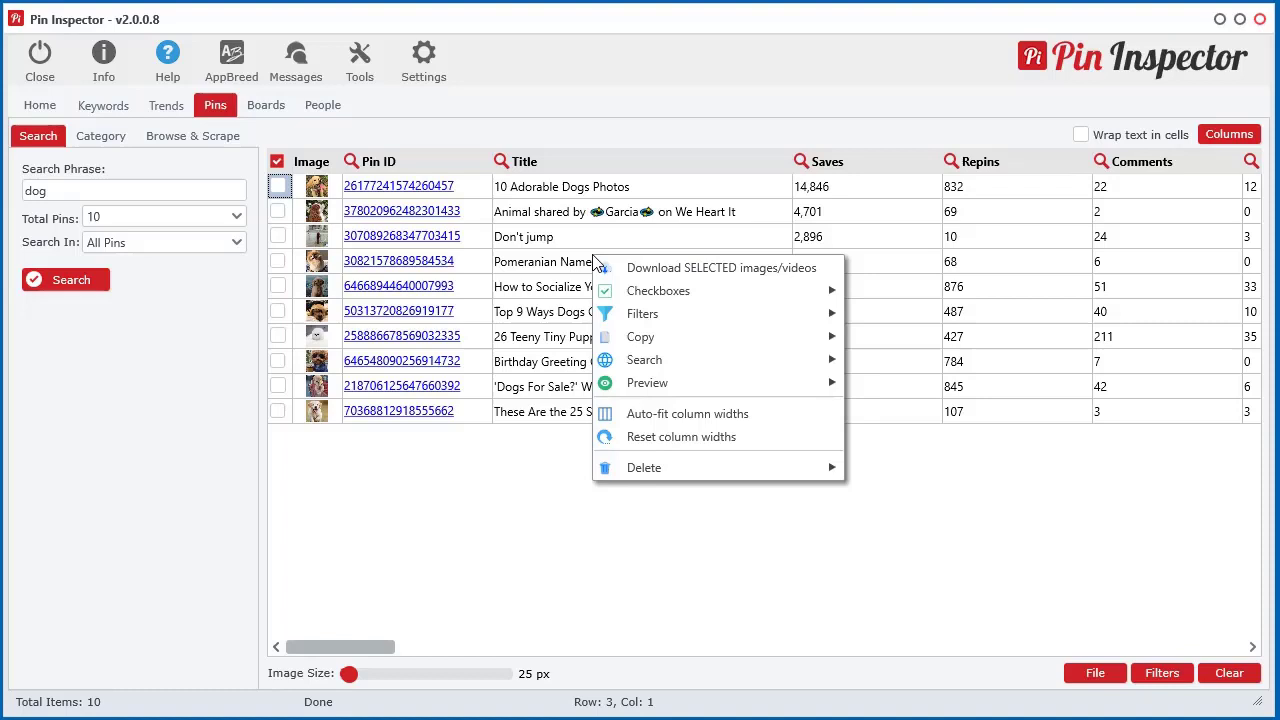
mouse_move(703, 340)
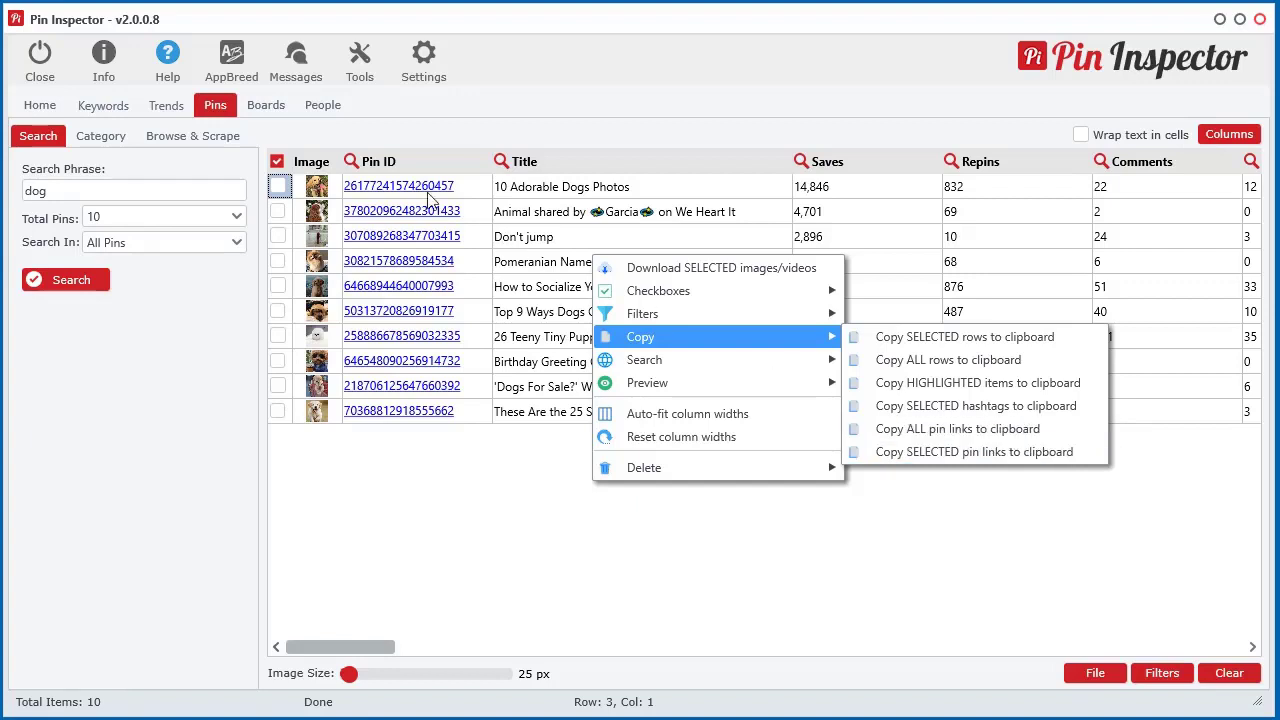
click(940, 478)
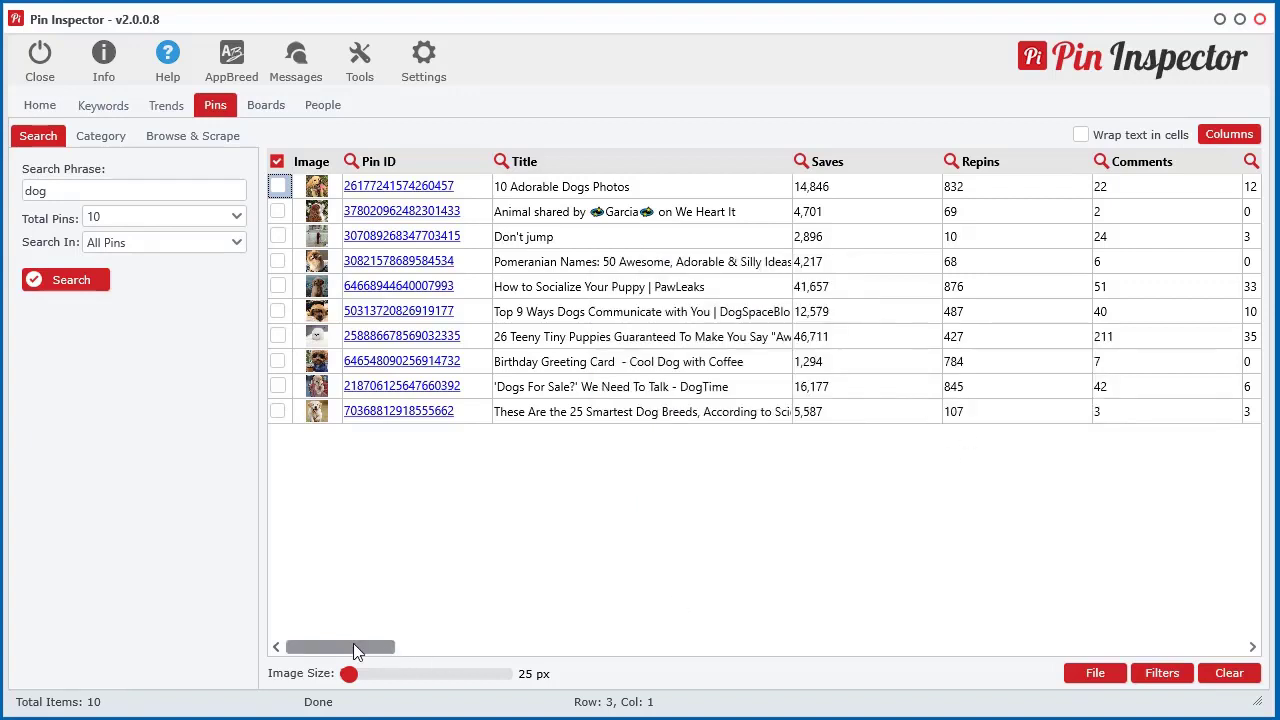
mouse_move(353, 643)
mouse_down()
mouse_move(395, 646)
mouse_move(354, 649)
mouse_up()
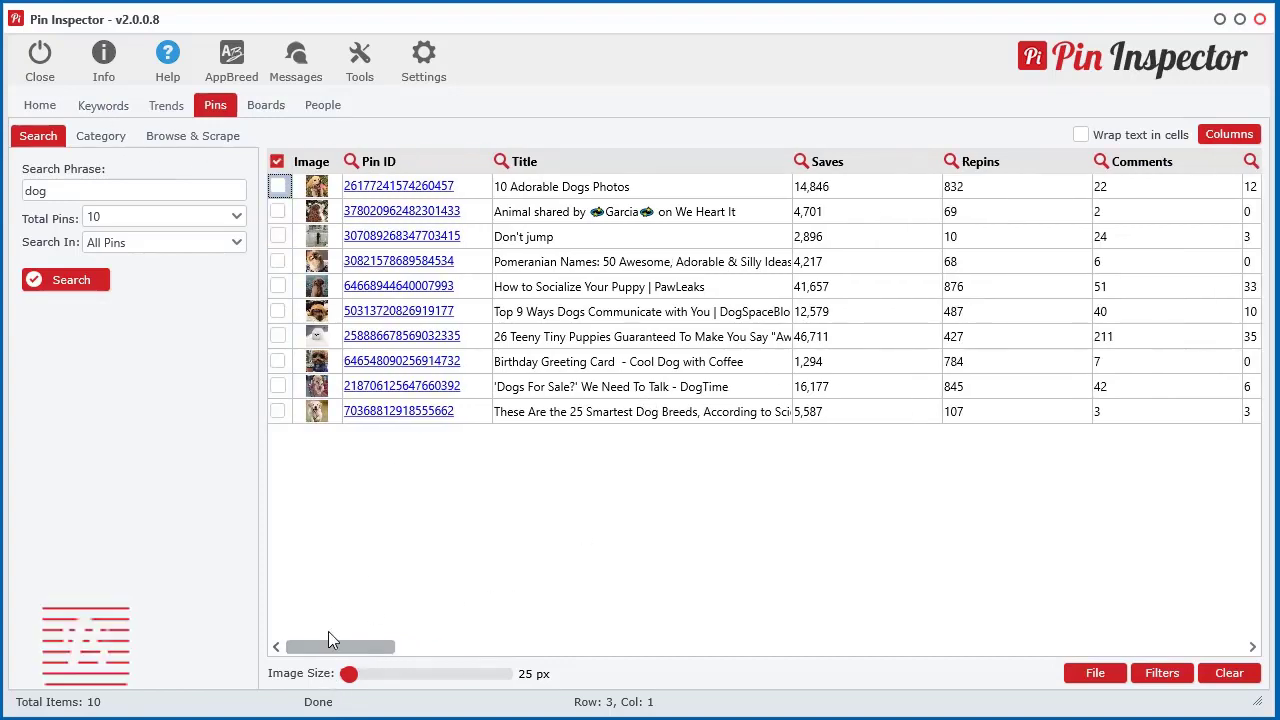
scroll(764, 300, right, 3)
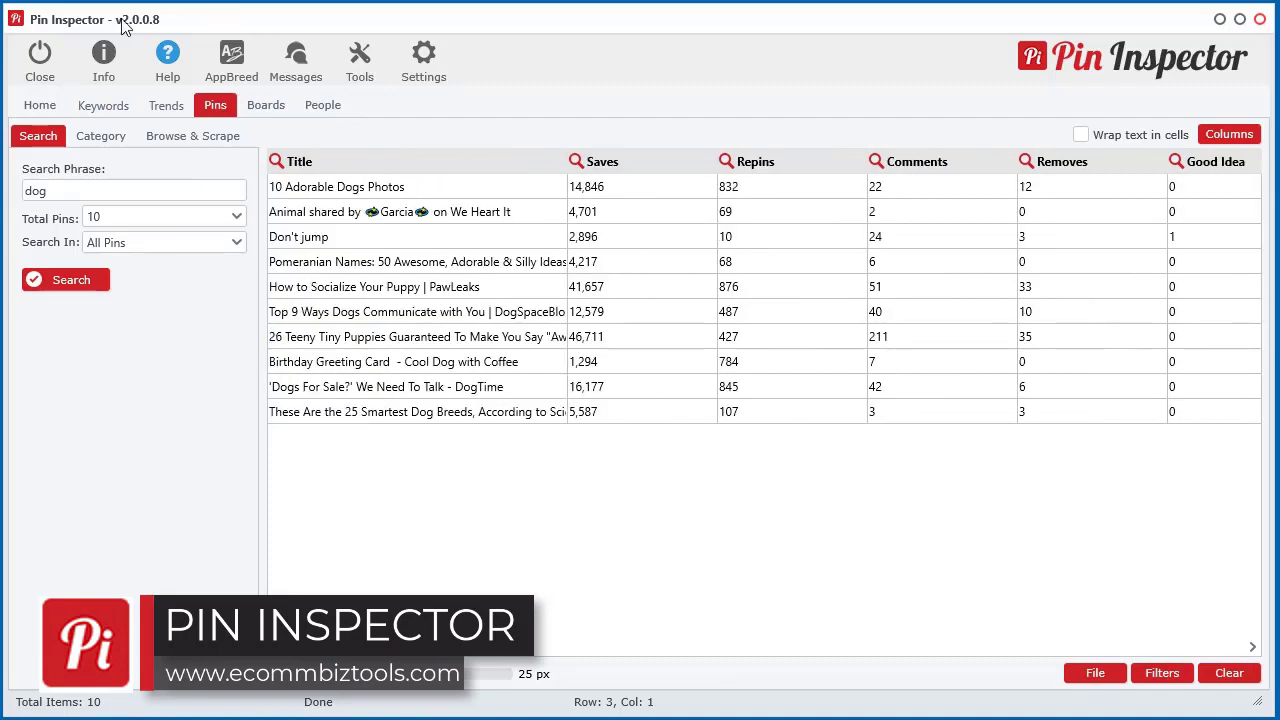
mouse_move(400, 647)
mouse_down()
mouse_move(375, 641)
mouse_move(787, 660)
mouse_move(292, 638)
mouse_up()
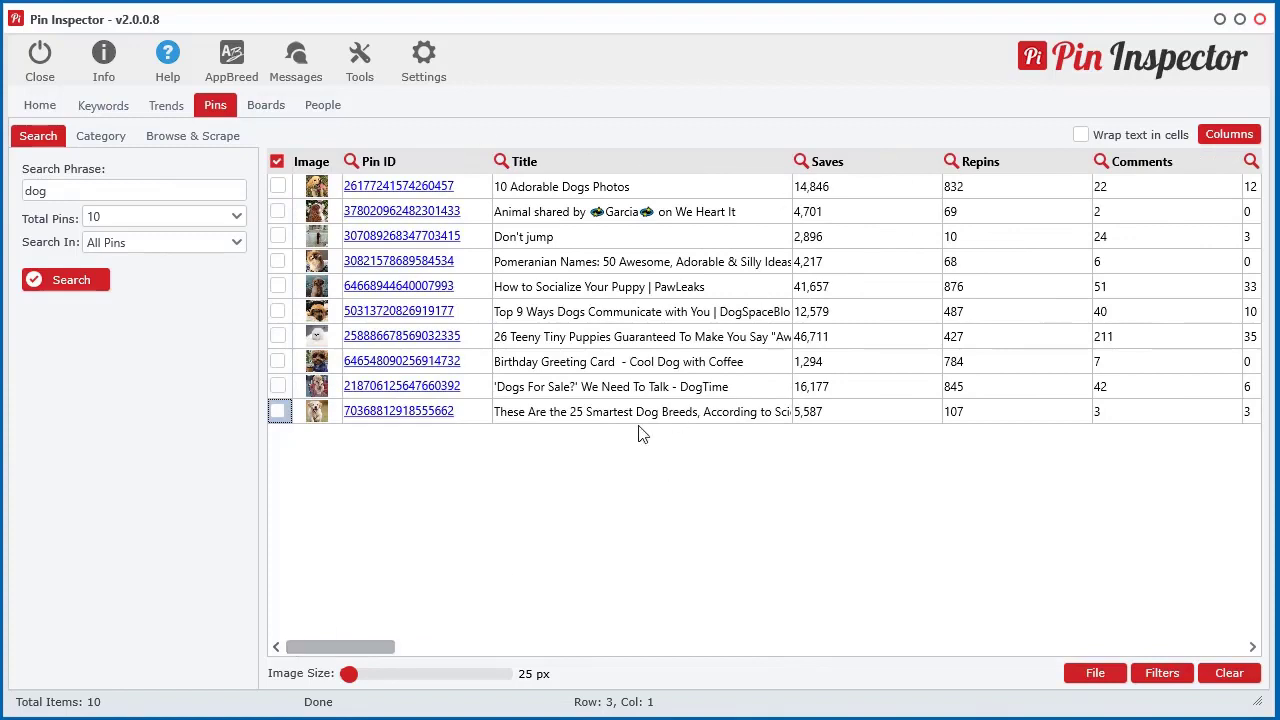
Copy all pin links from the results, then clear all result data.
right_click(612, 248)
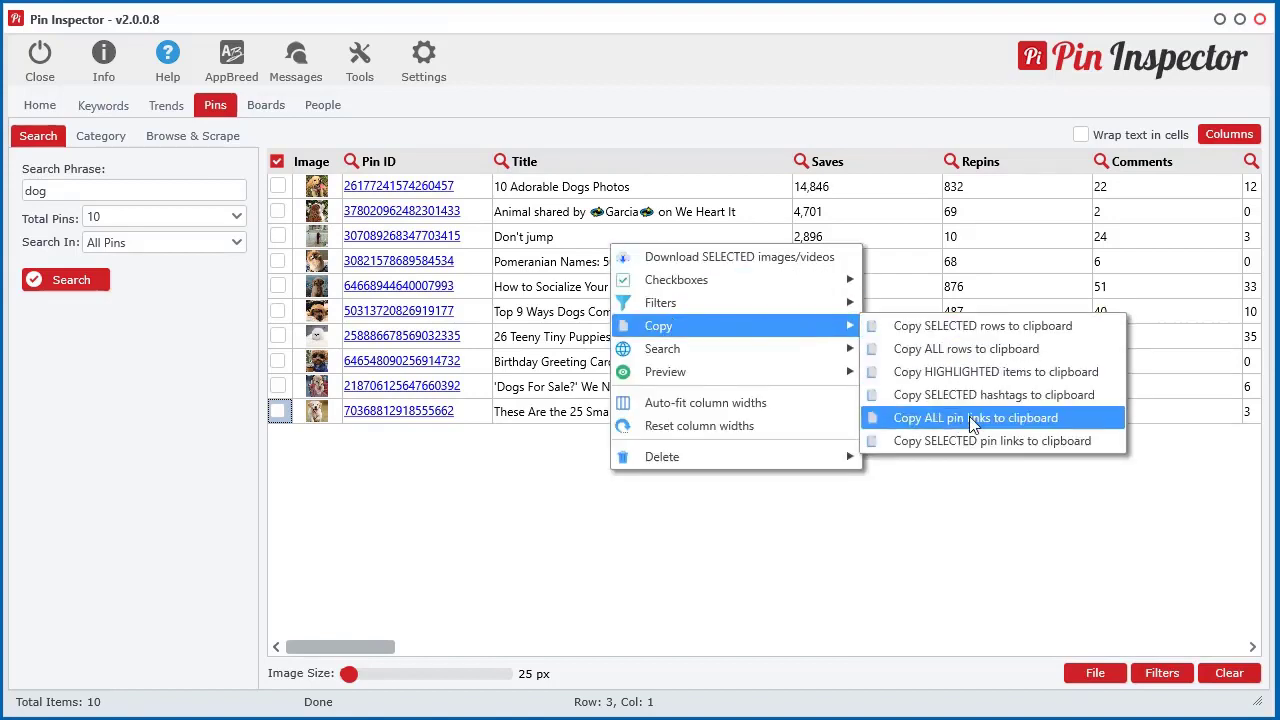
click(972, 424)
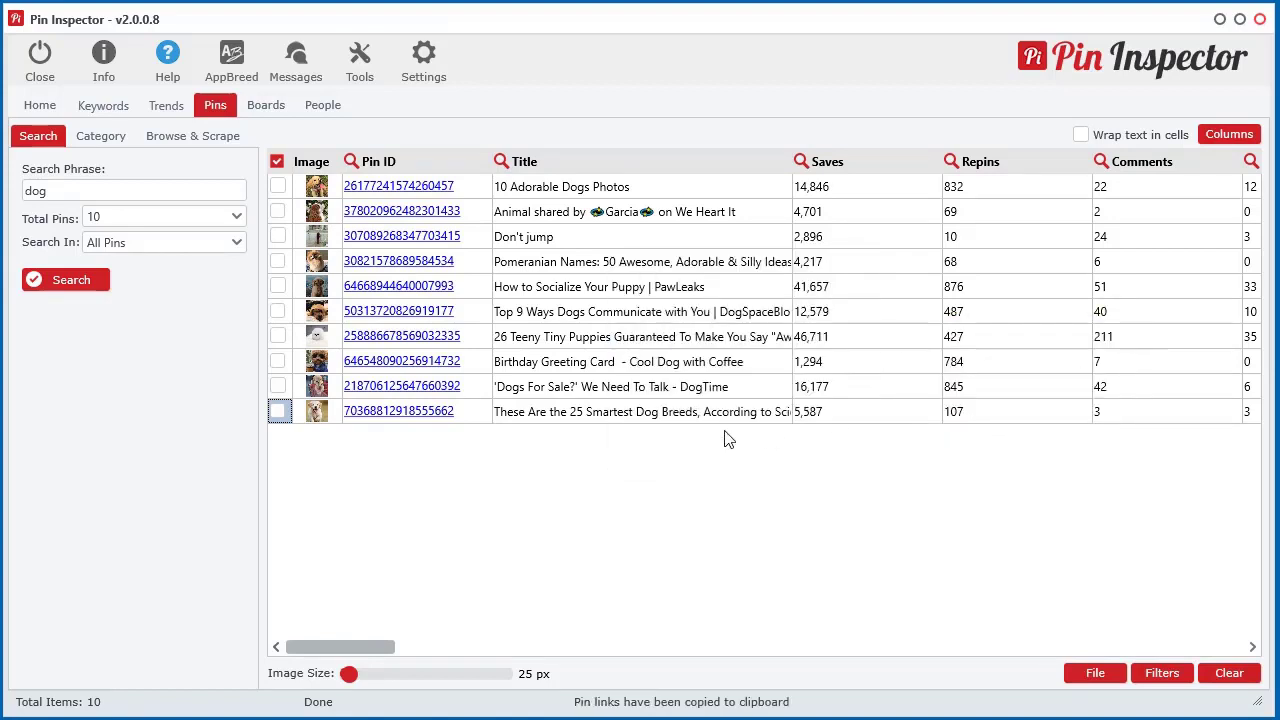
click(1229, 673)
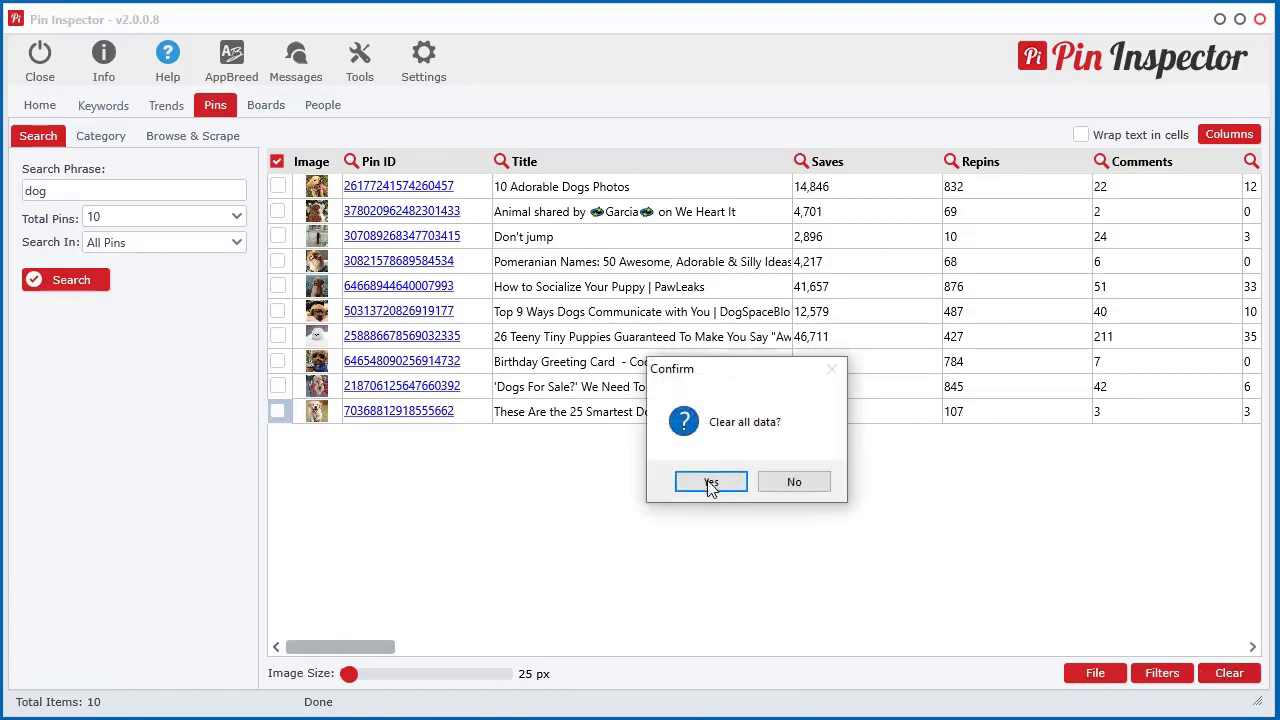
click(710, 482)
Paste the ten Pinterest pin links into the scraping panel and analyze them.
click(192, 137)
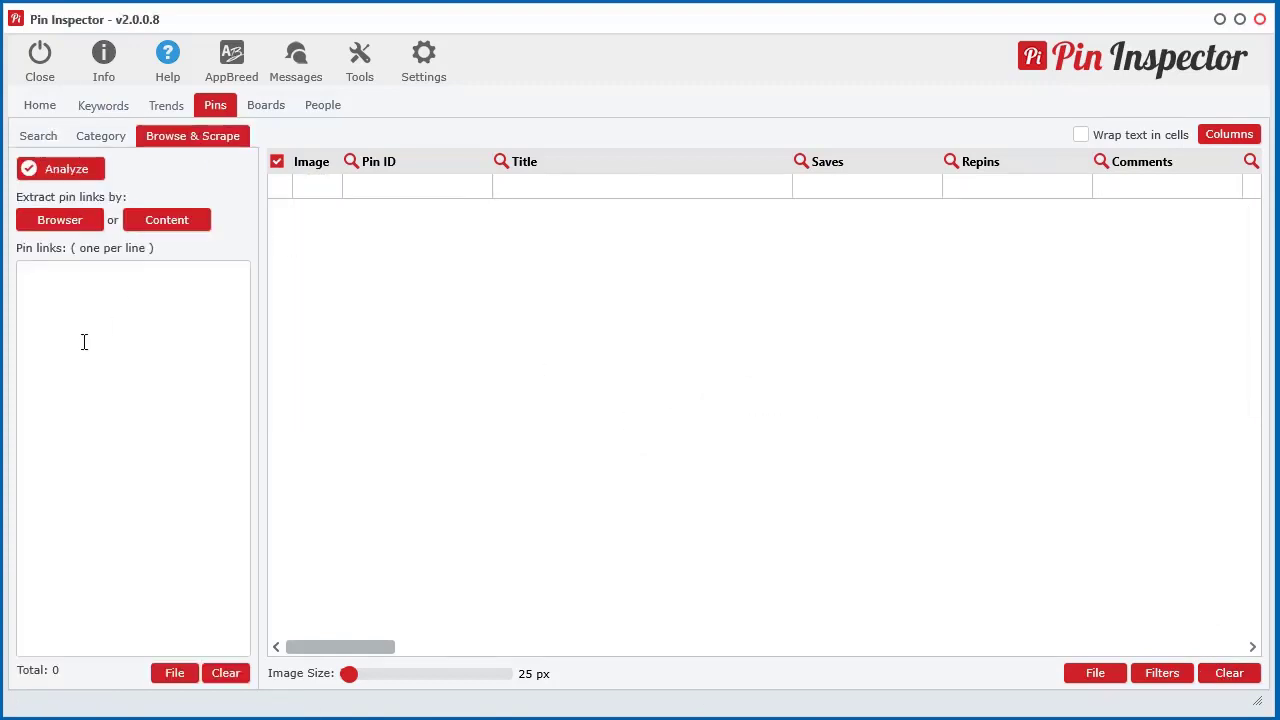
right_click(84, 339)
click(64, 325)
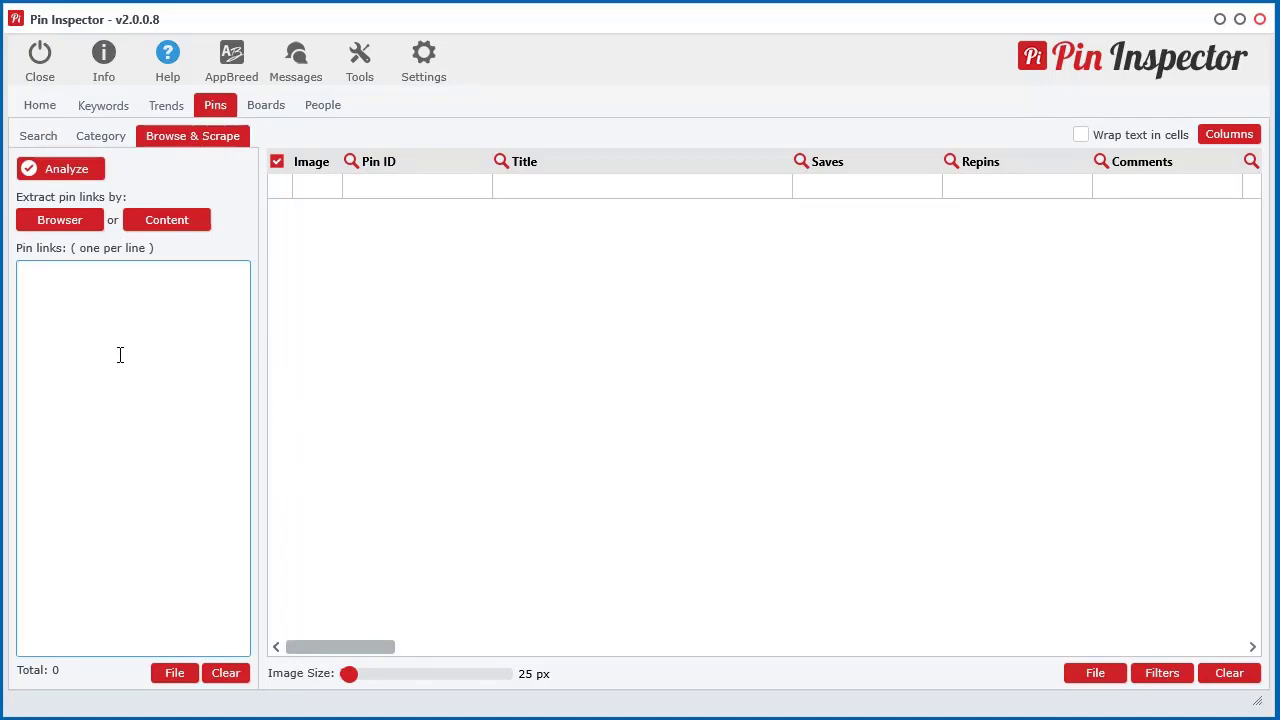
key(ctrl+v)
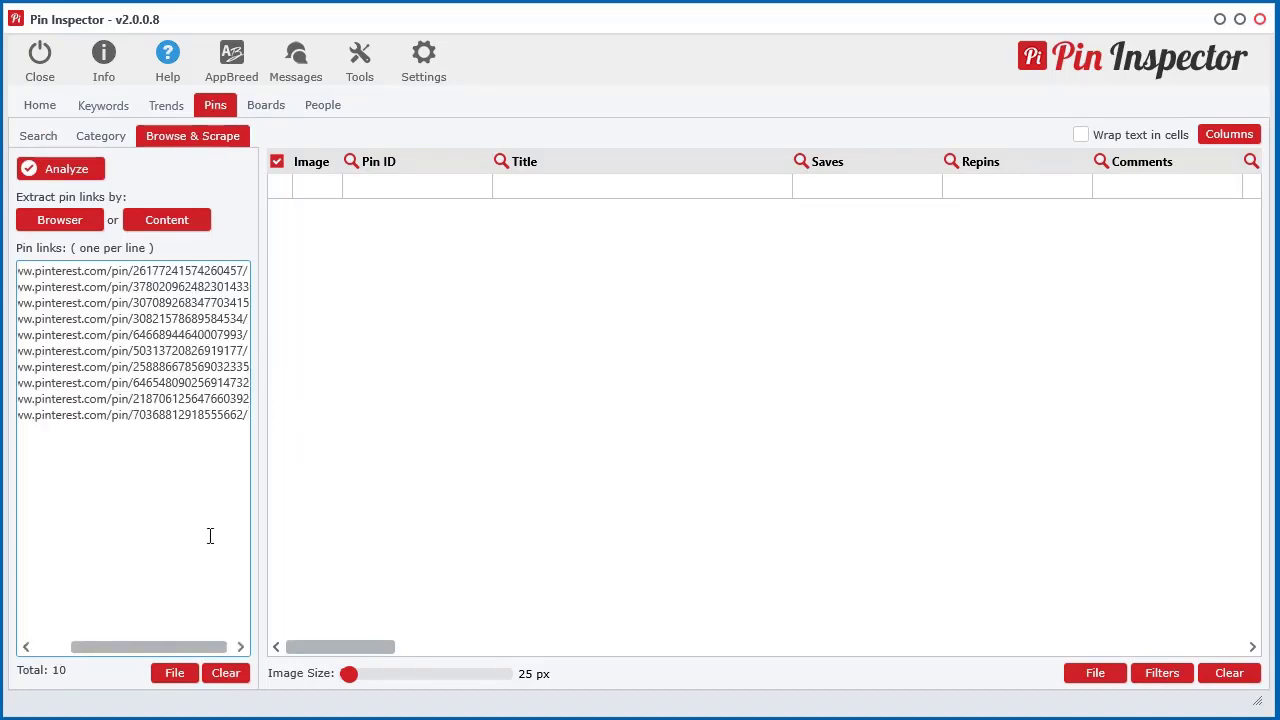
drag(184, 642, 191, 643)
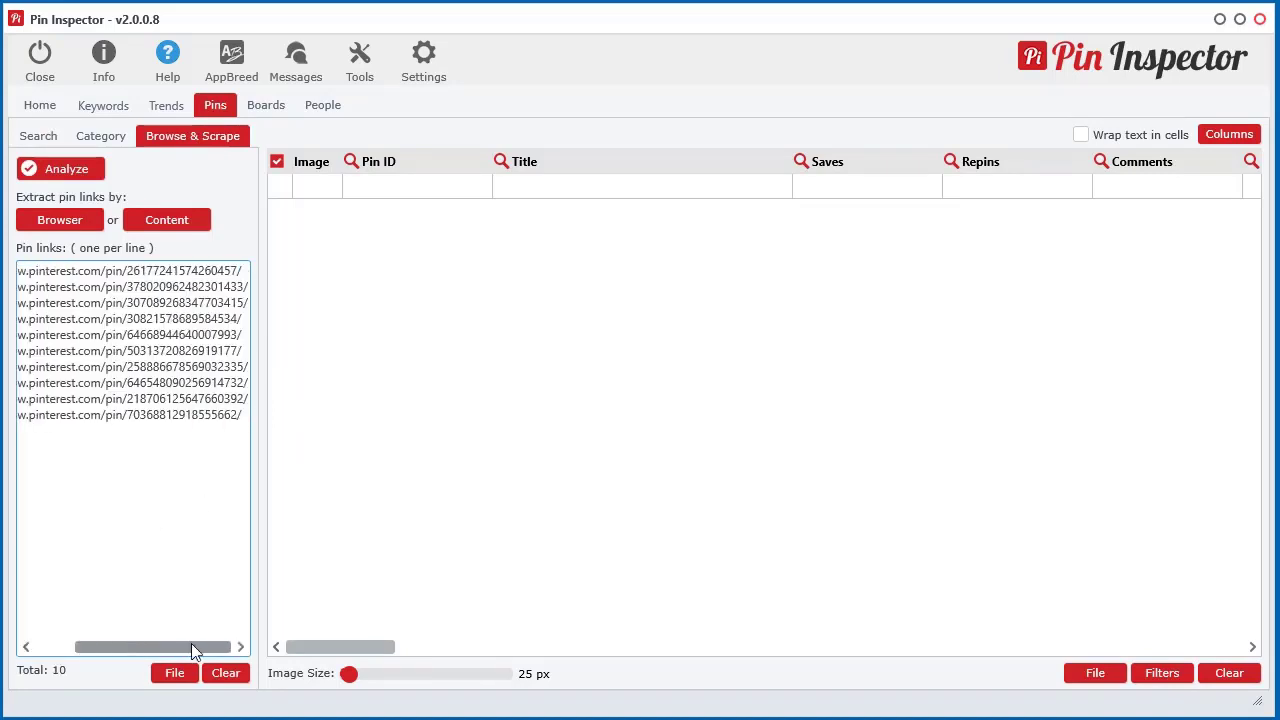
click(74, 168)
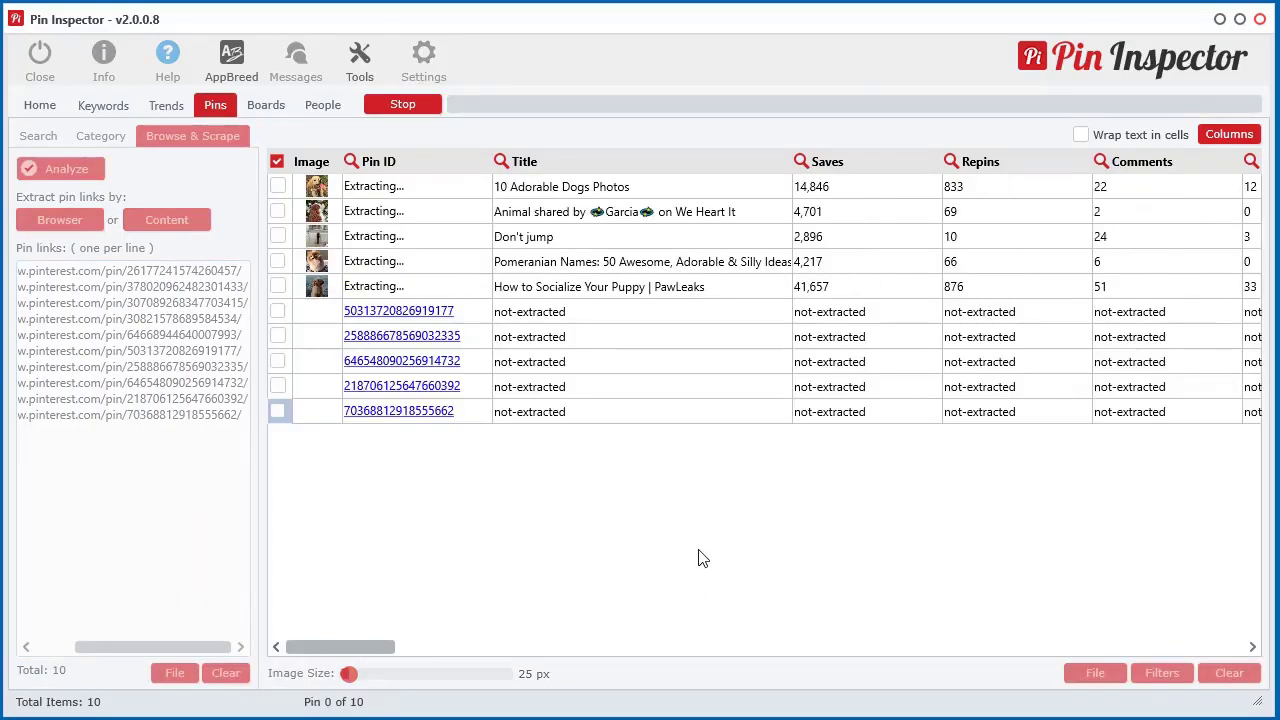
mouse_move(344, 648)
mouse_down()
mouse_move(916, 648)
mouse_move(722, 645)
mouse_move(414, 434)
mouse_up()
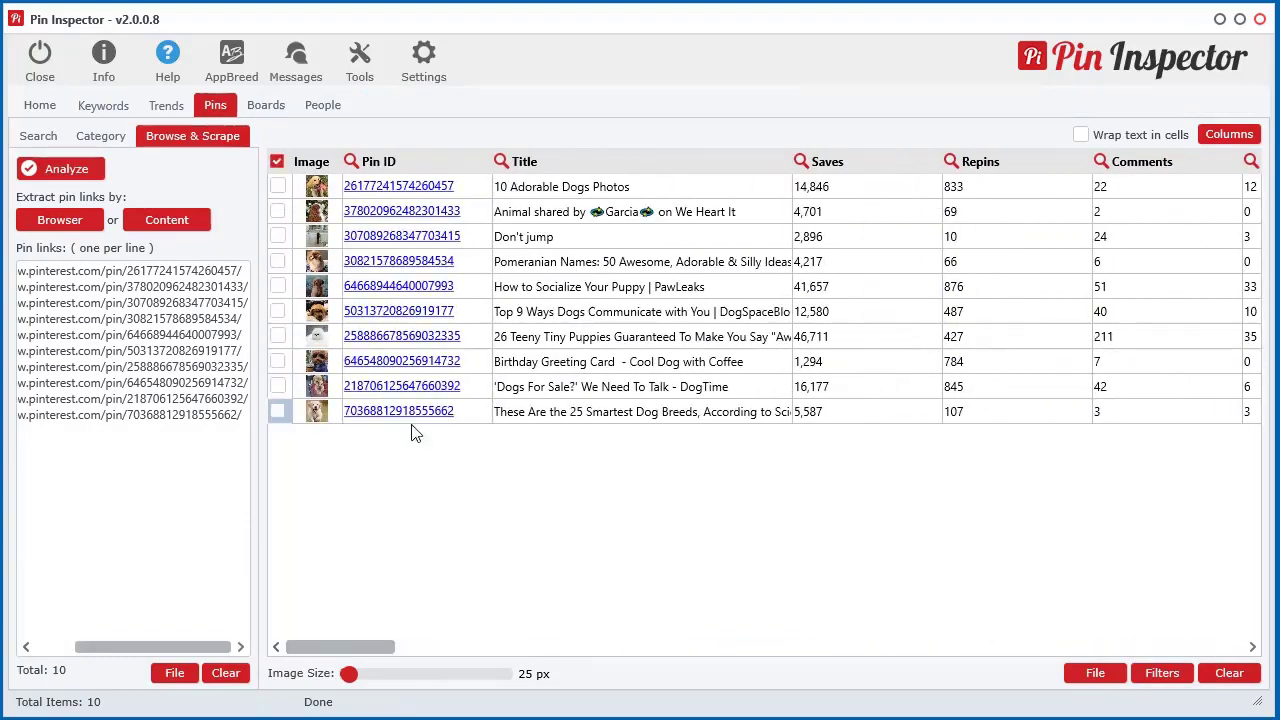
Copy the selected pin links from the scraped pins table to the clipboard.
right_click(638, 276)
mouse_move(740, 355)
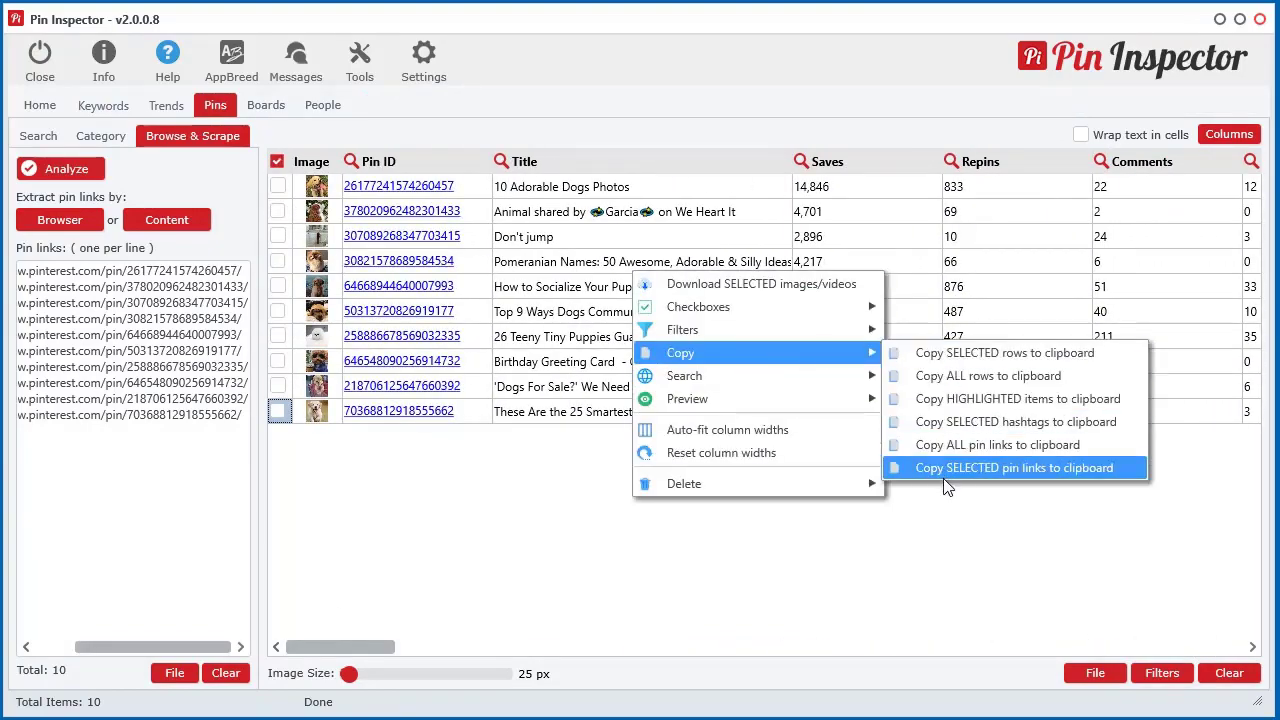
click(1000, 467)
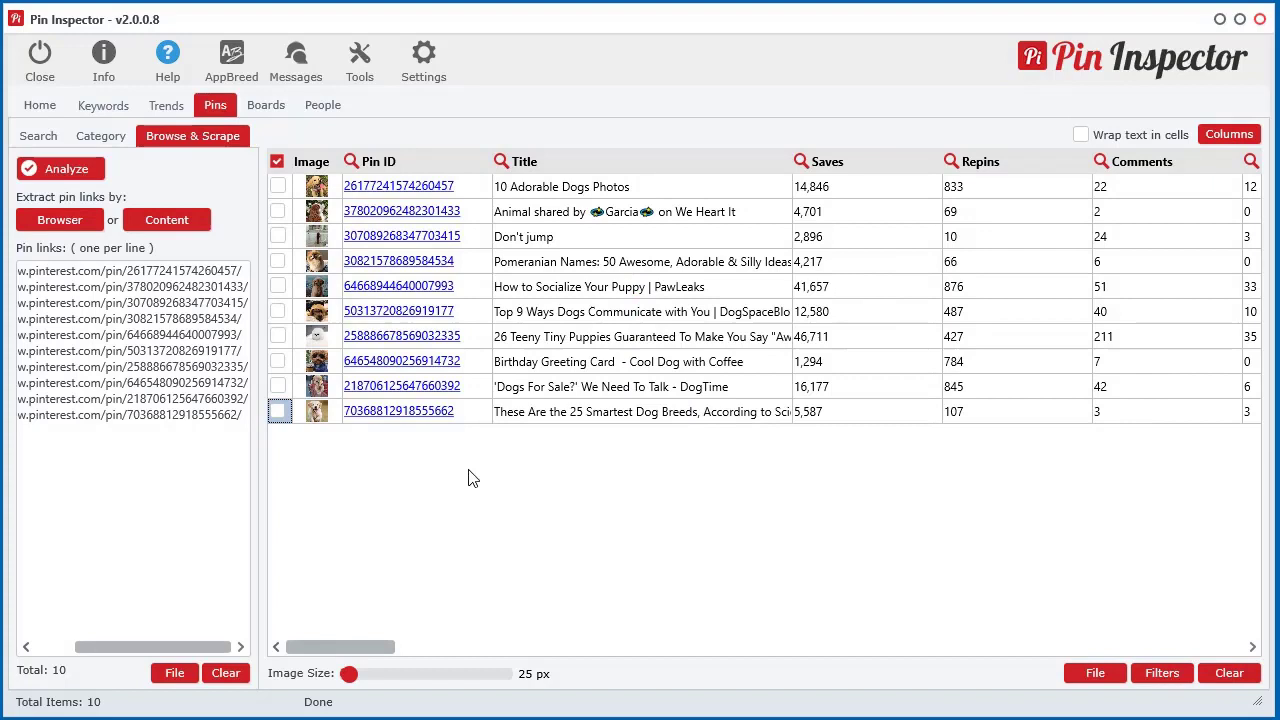
Inspect the trend charts of the first few Latest Trends keywords, then return to the dog keyword list.
click(170, 110)
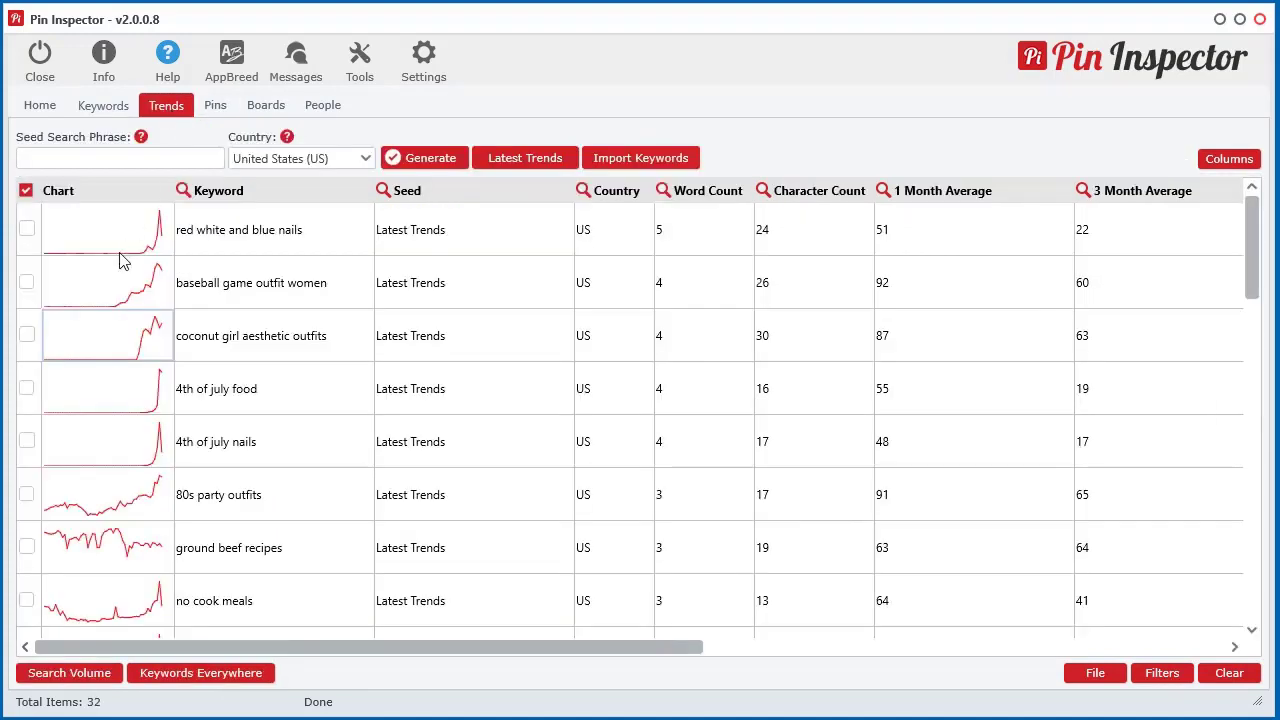
click(148, 234)
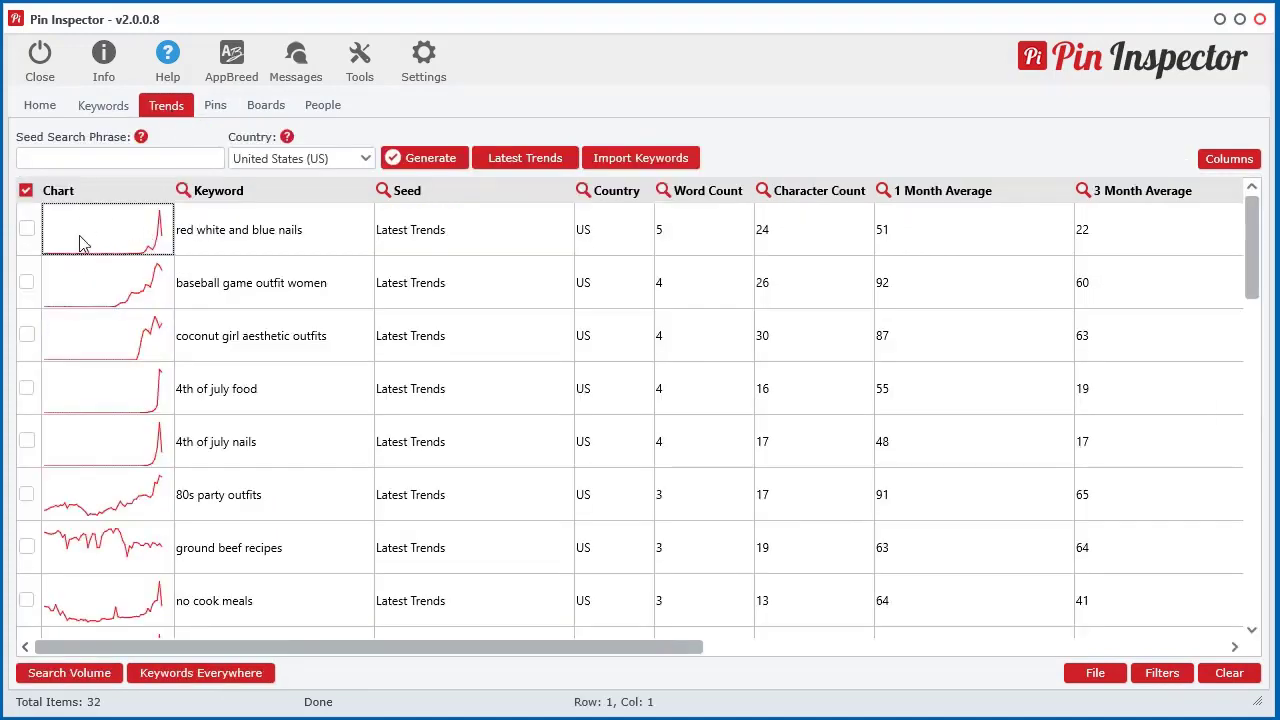
click(158, 284)
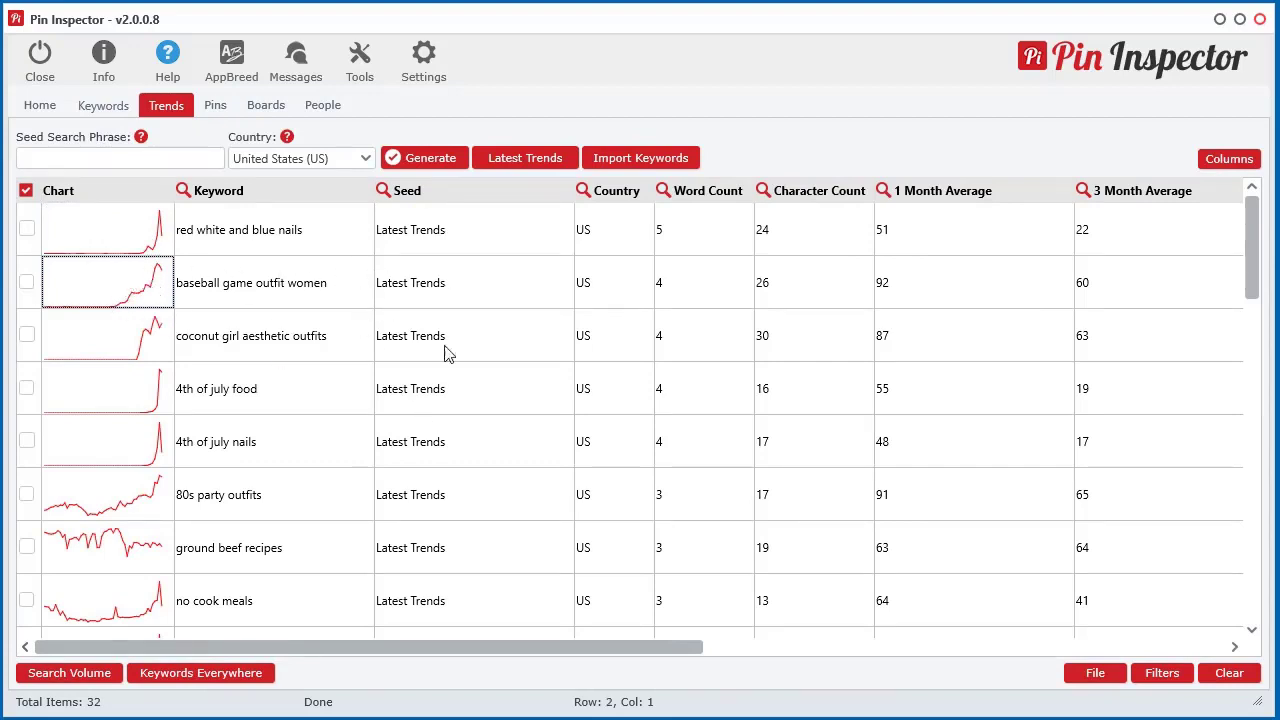
key(Down)
click(140, 295)
scroll(140, 520, down, 1)
scroll(137, 517, up, 1)
click(147, 240)
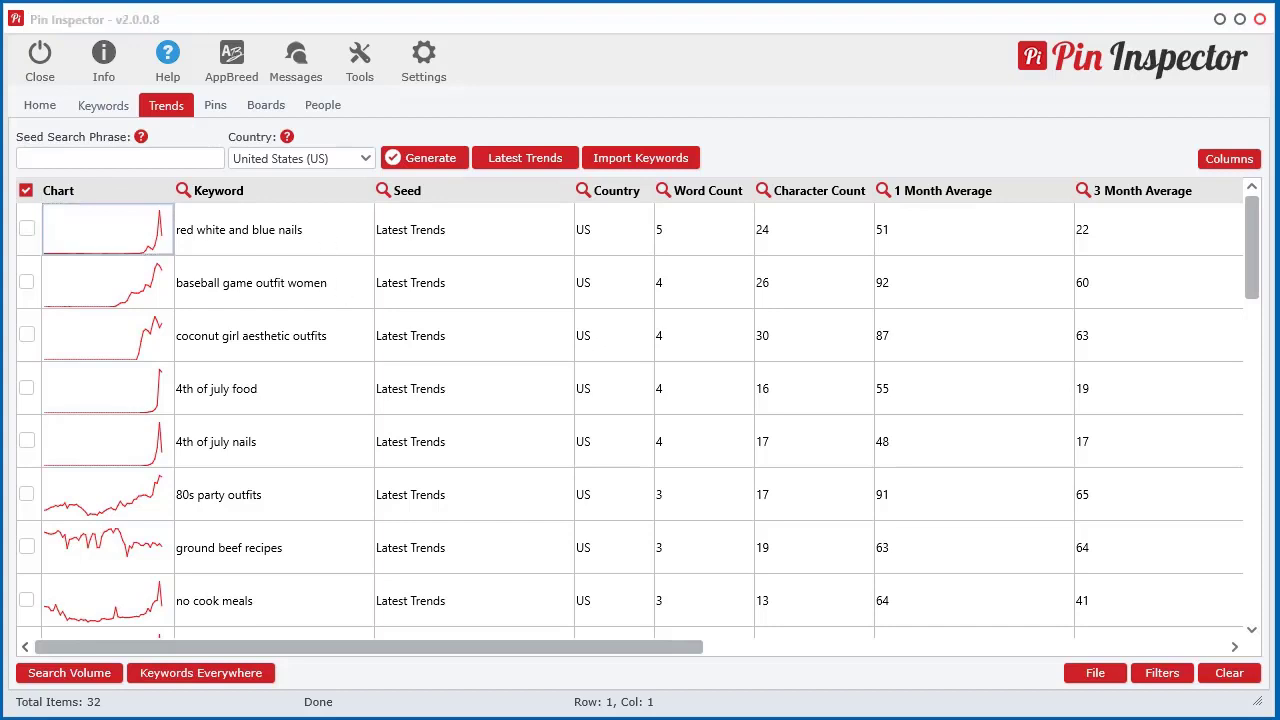
click(120, 108)
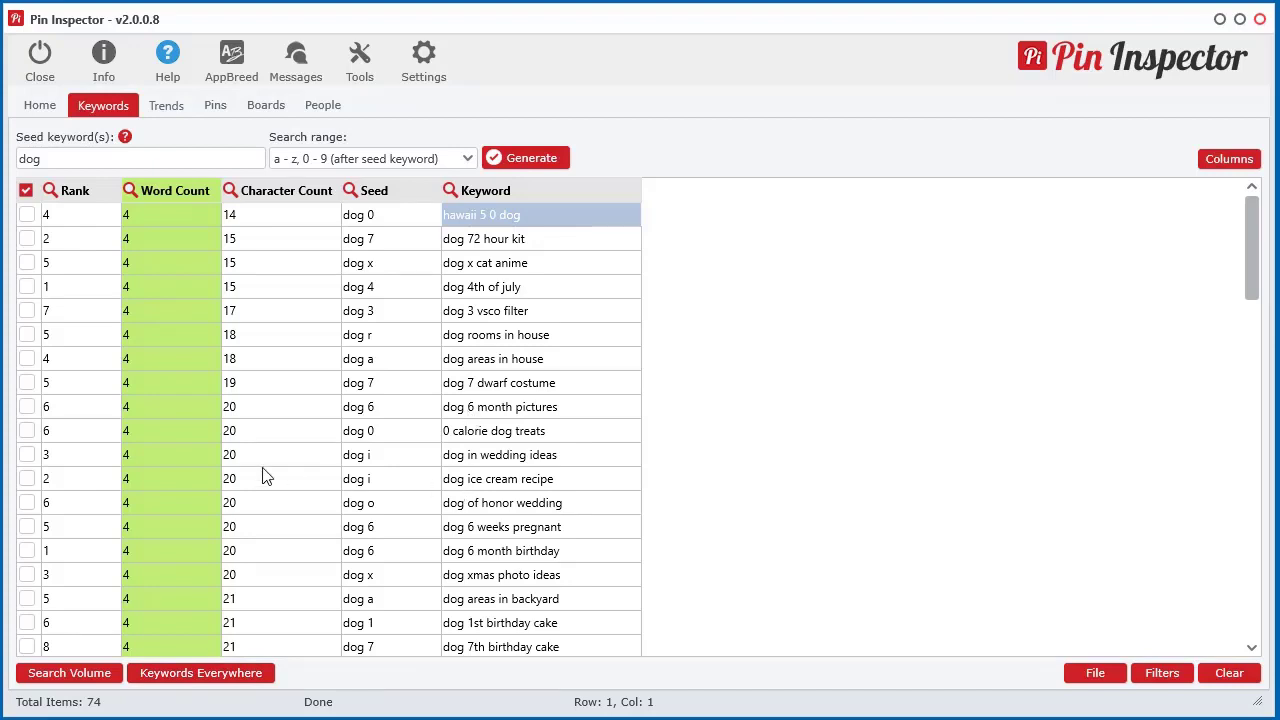
Return to the dog keyword list and show the Keywords Everywhere send options.
click(181, 112)
click(95, 110)
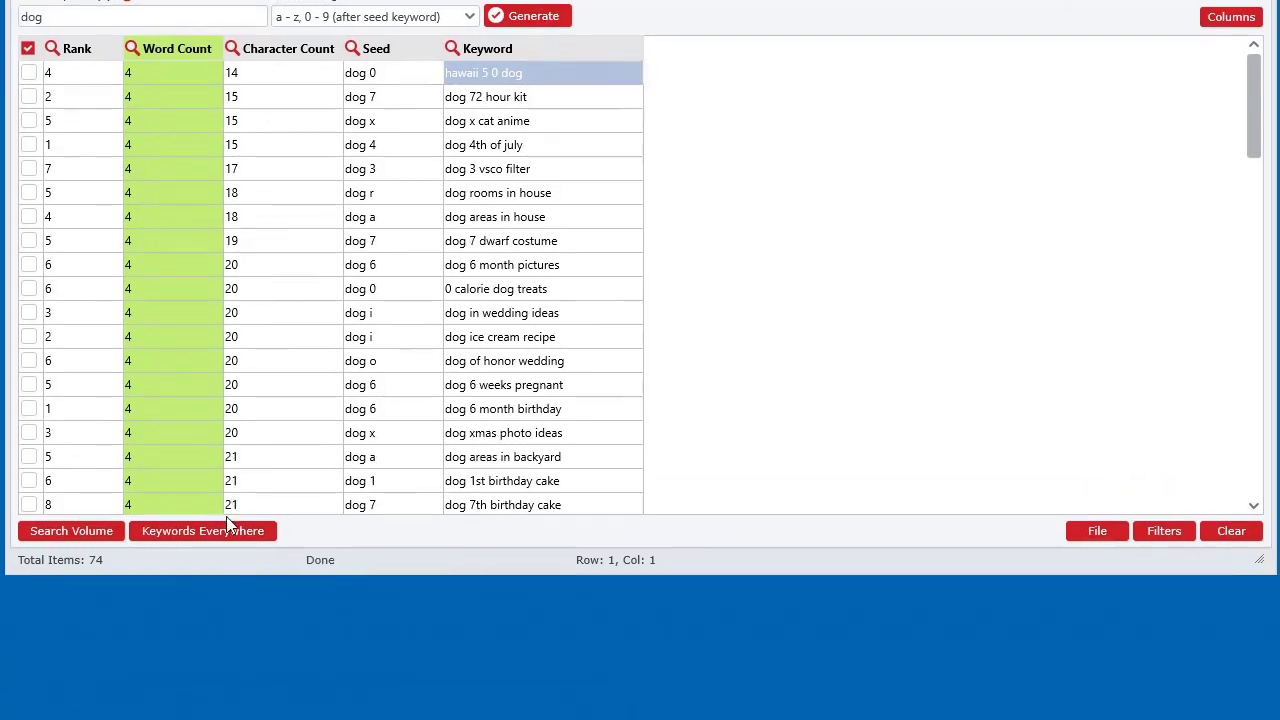
click(228, 530)
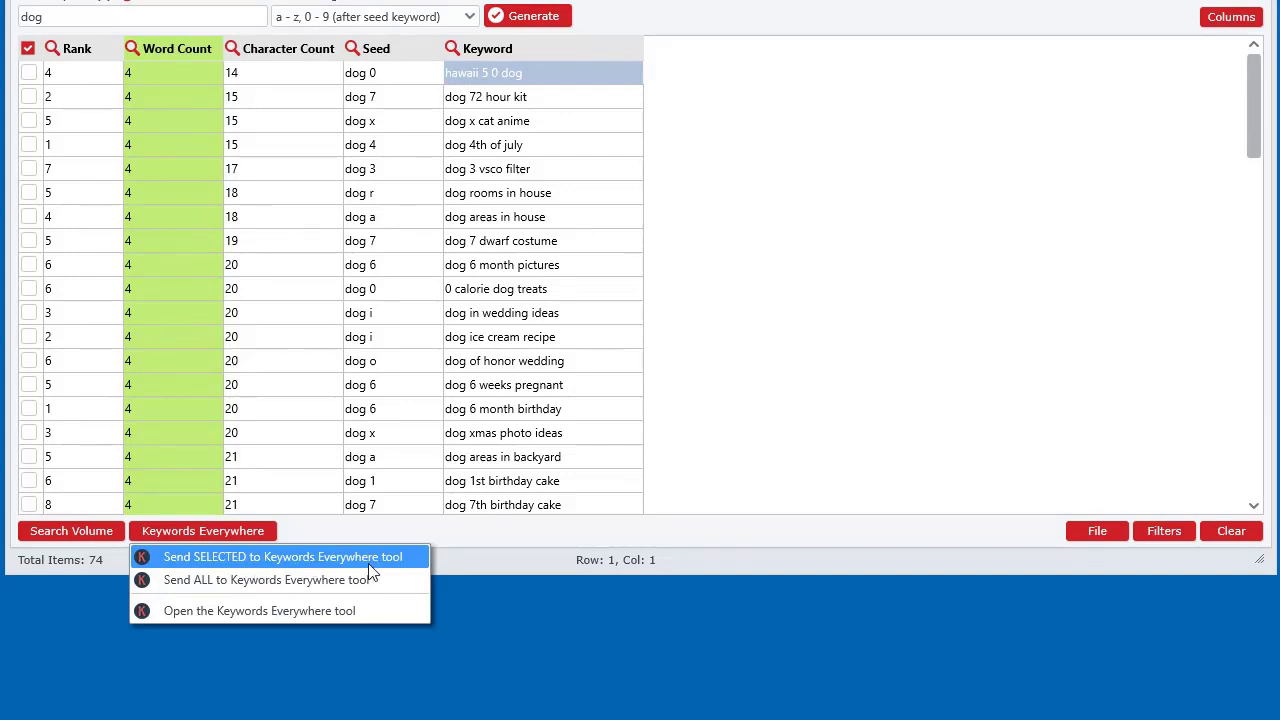
Tick, then untick, the dog 6 weeks pregnant, dog of honor wedding and dog ice cream recipe keywords.
click(34, 390)
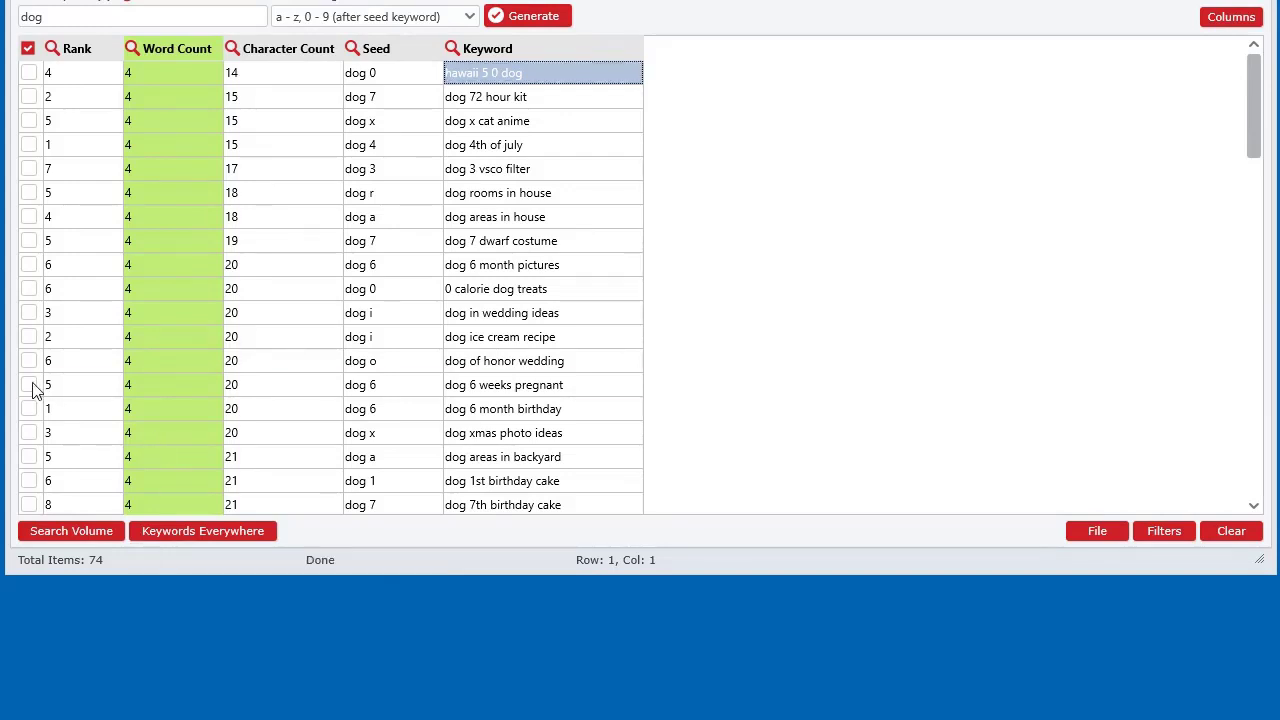
click(33, 385)
click(30, 362)
click(33, 340)
click(29, 337)
click(29, 361)
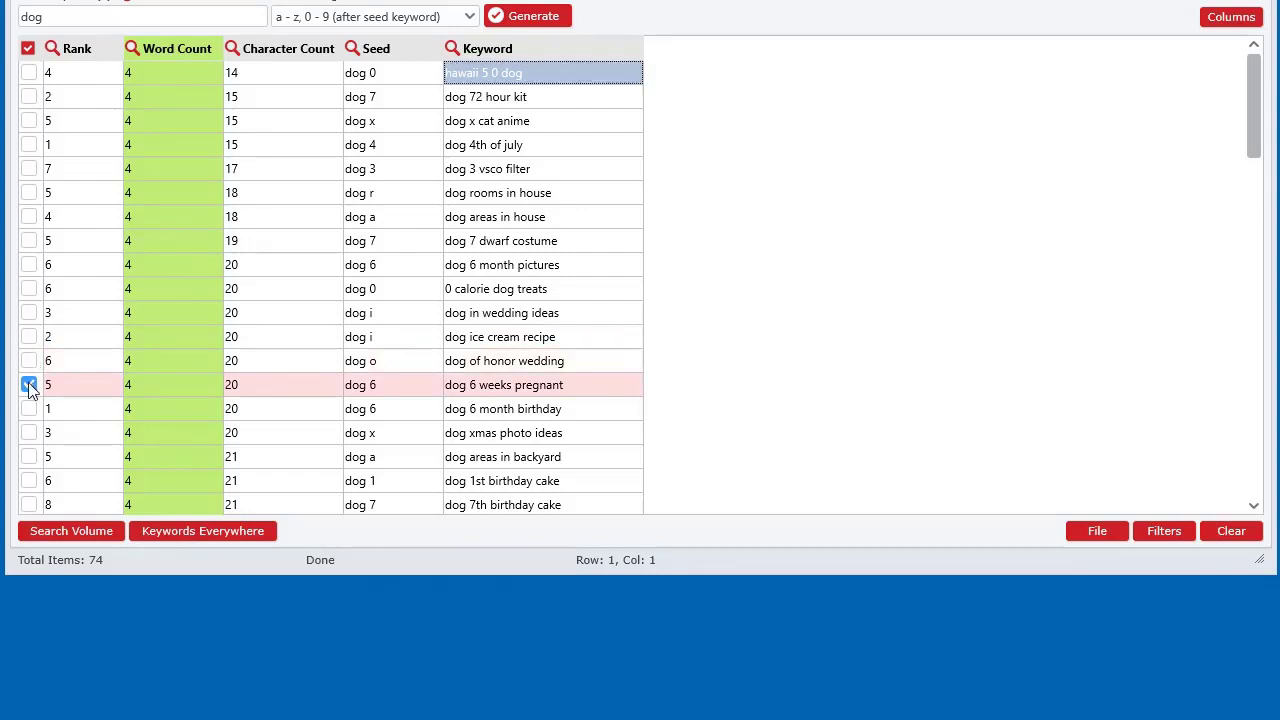
click(29, 385)
Check the Keywords Everywhere launch option and table actions, ending at the Tools menu.
click(230, 540)
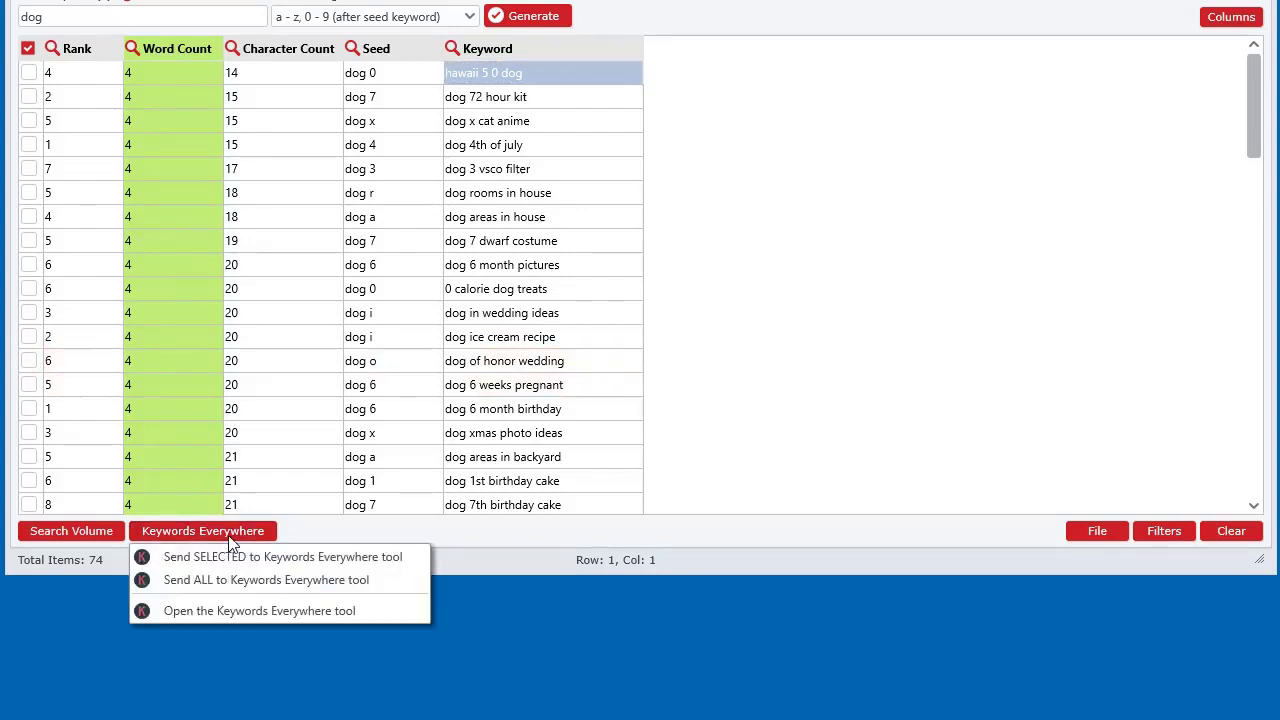
click(268, 615)
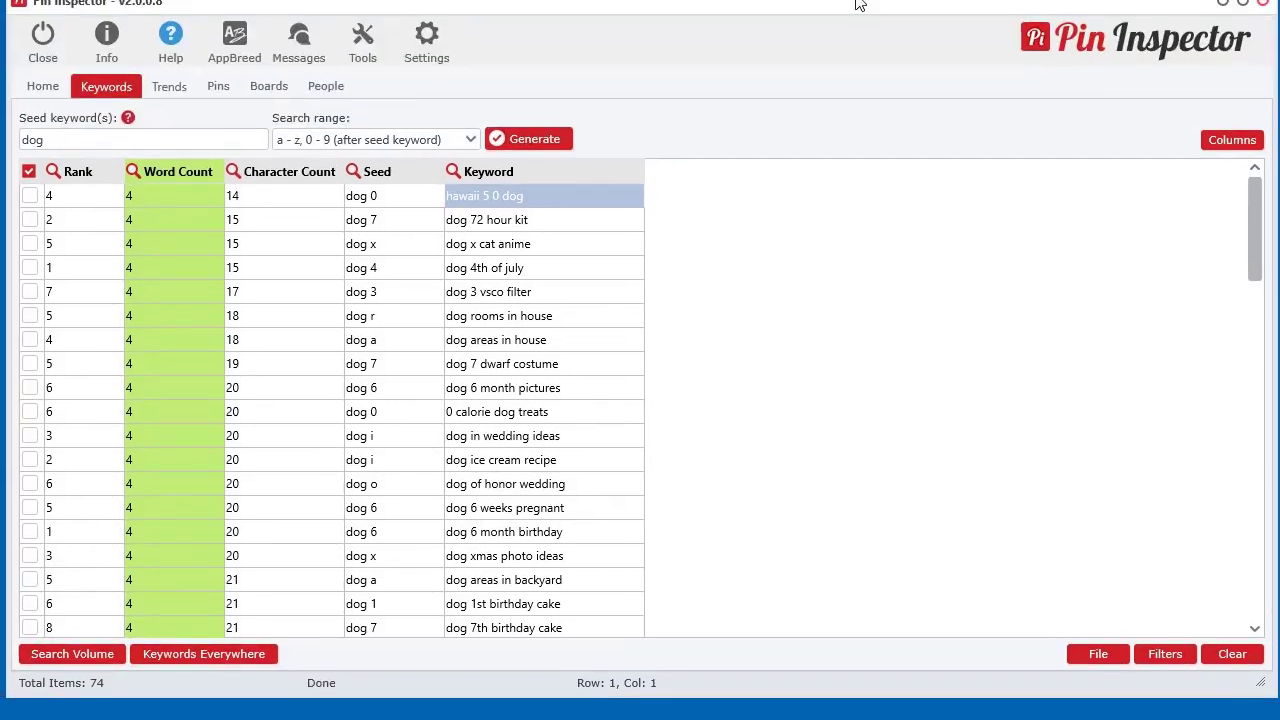
right_click(381, 285)
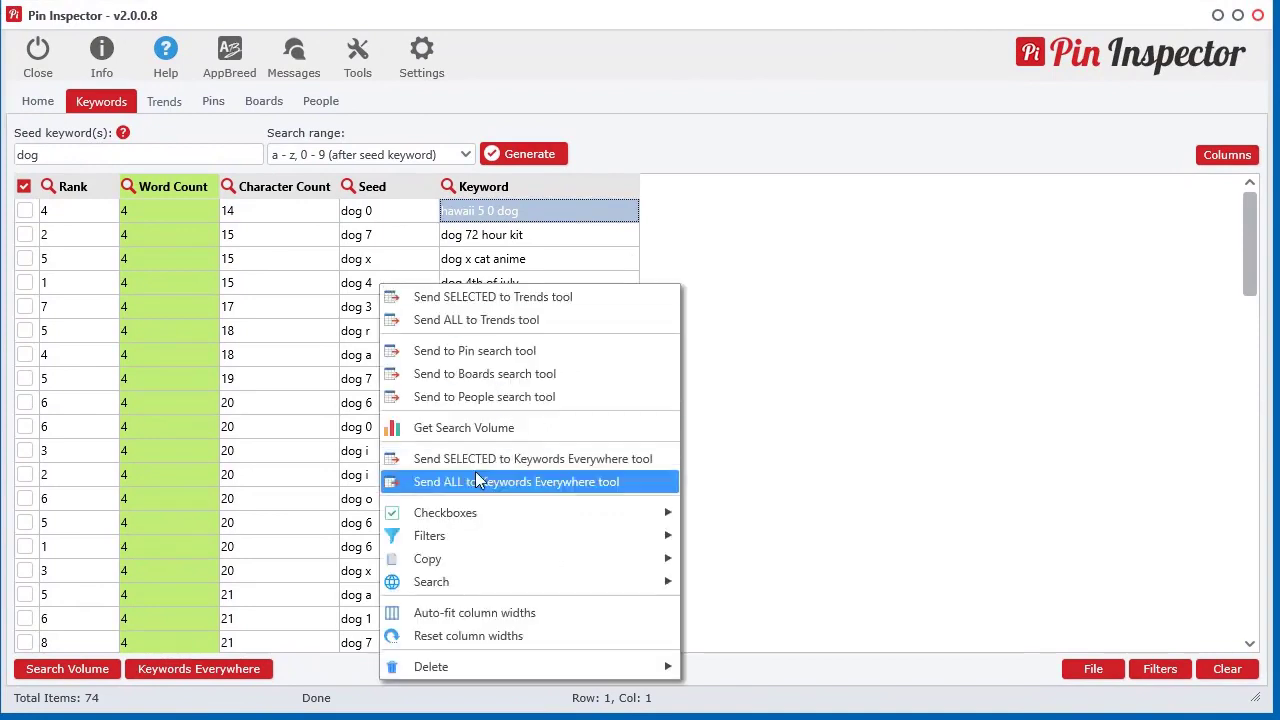
click(522, 87)
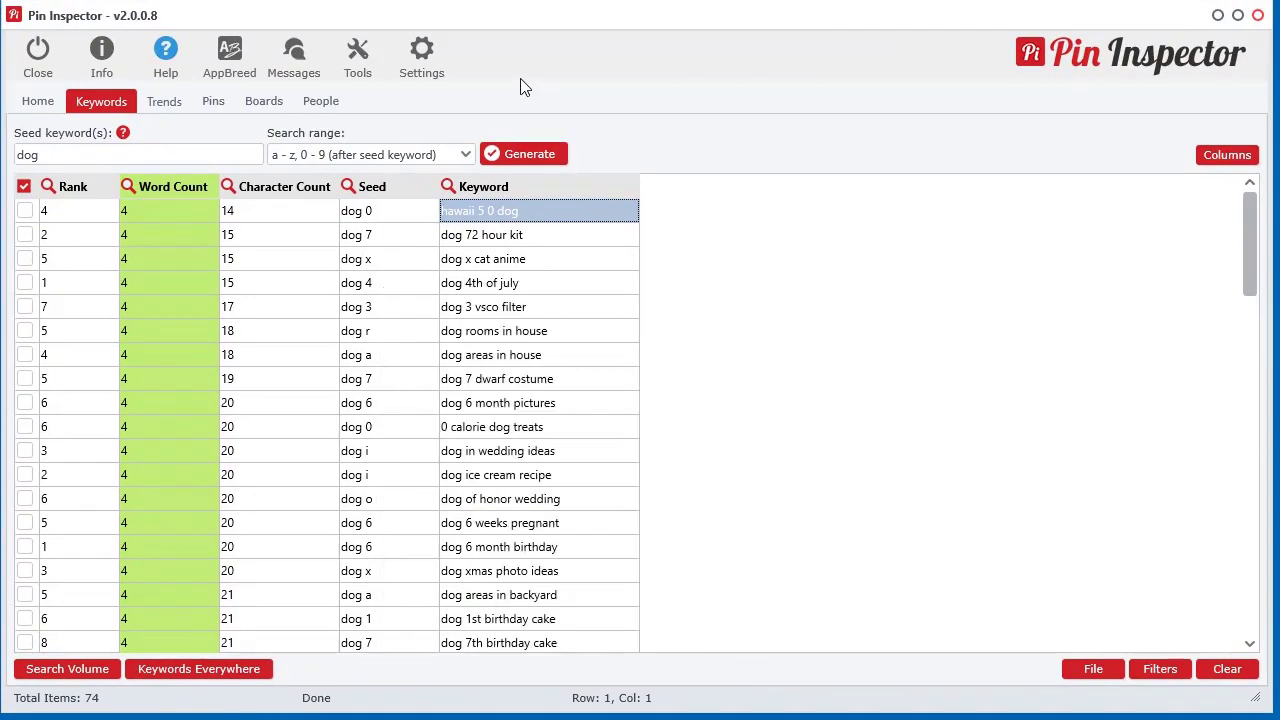
click(363, 64)
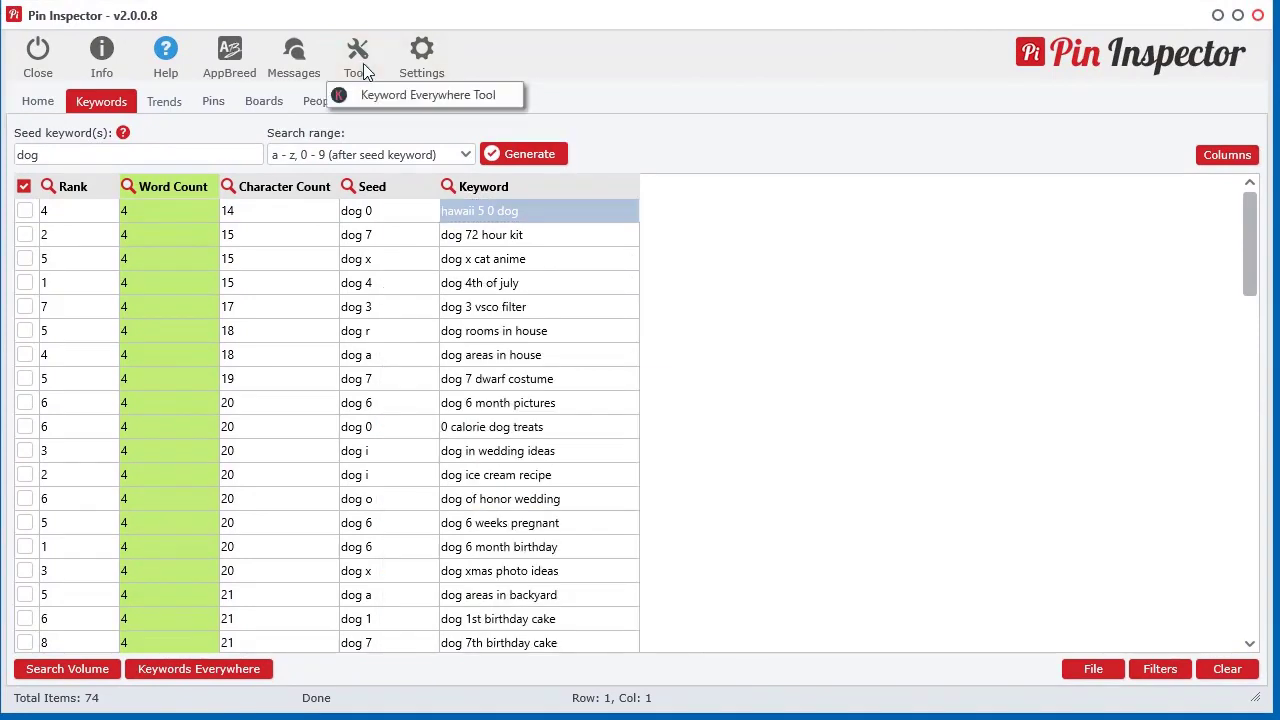
Launch the Keyword Everywhere Tool full-screen and follow 'learn more' to keywordseverywhere.com.
click(412, 97)
drag(765, 45, 592, 17)
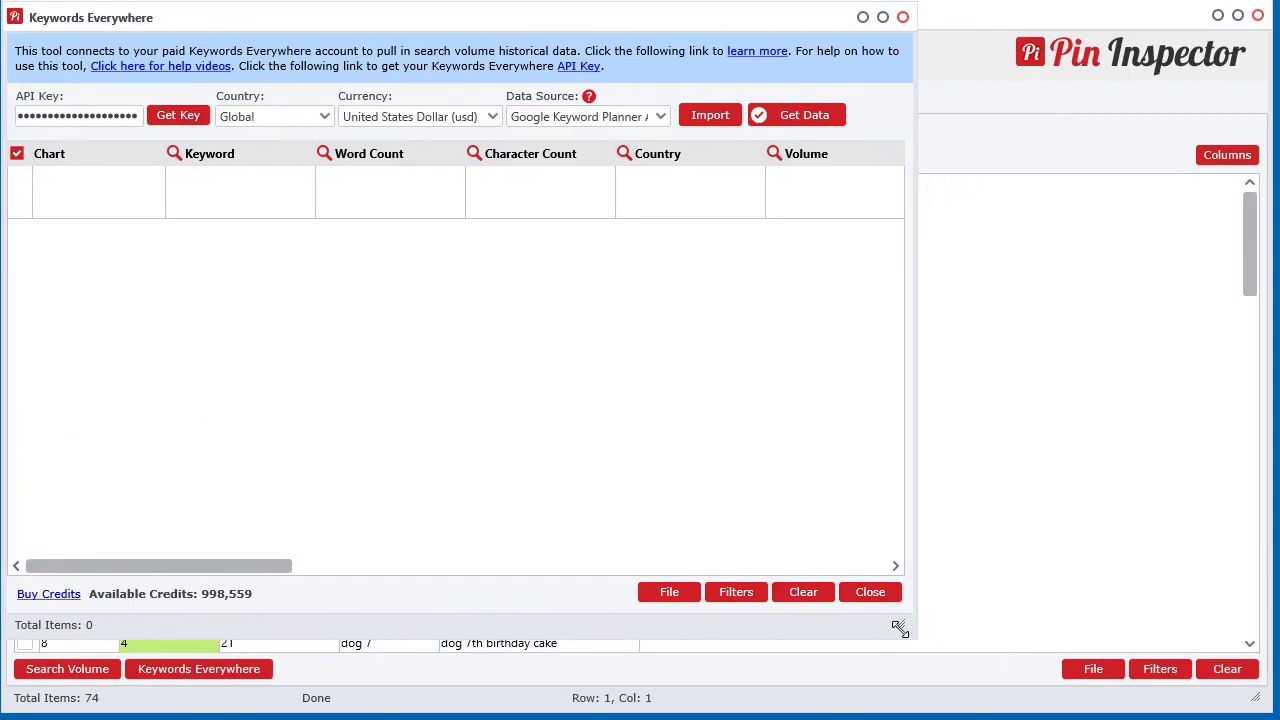
drag(900, 628, 1261, 704)
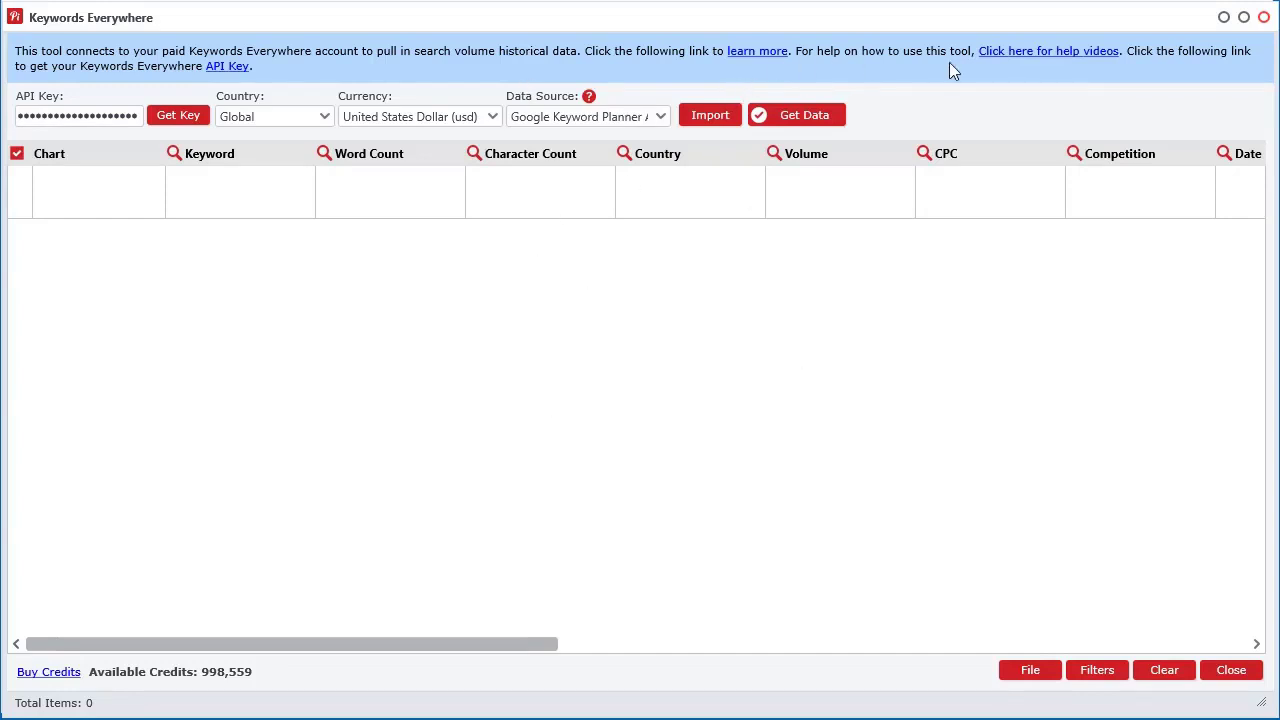
click(781, 55)
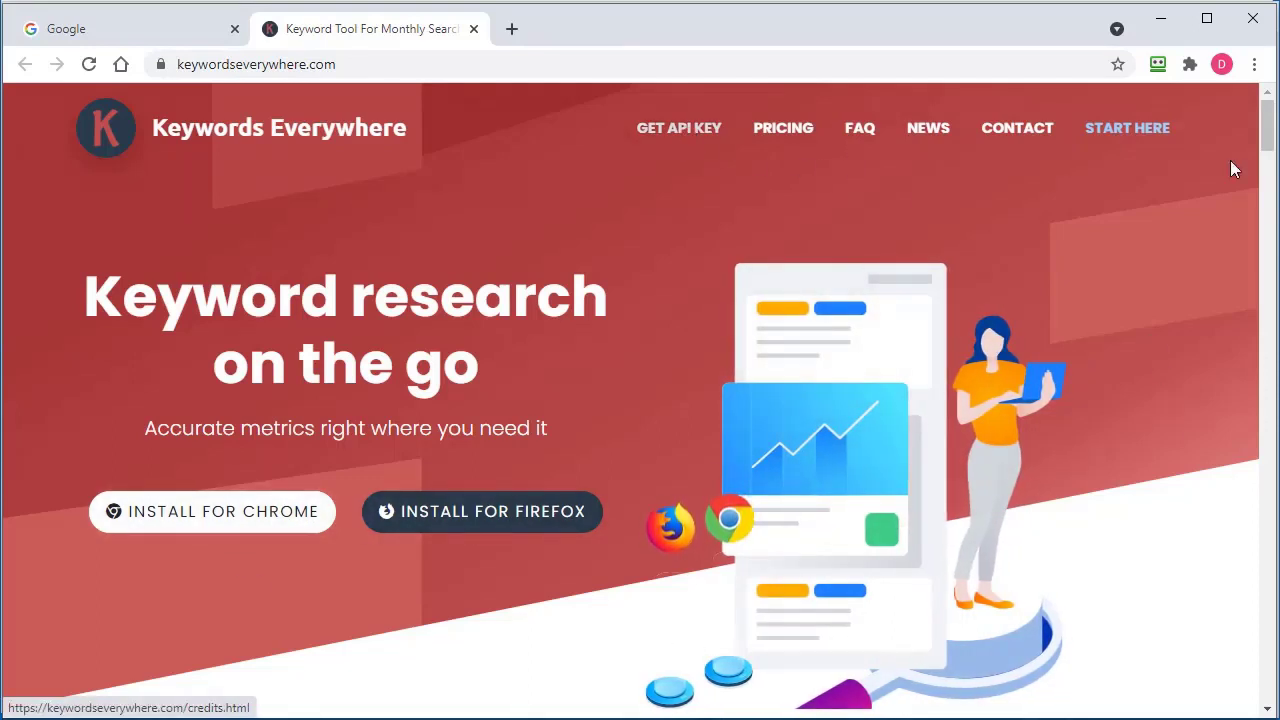
Go to the Keywords Everywhere API key page and scroll through it.
click(662, 135)
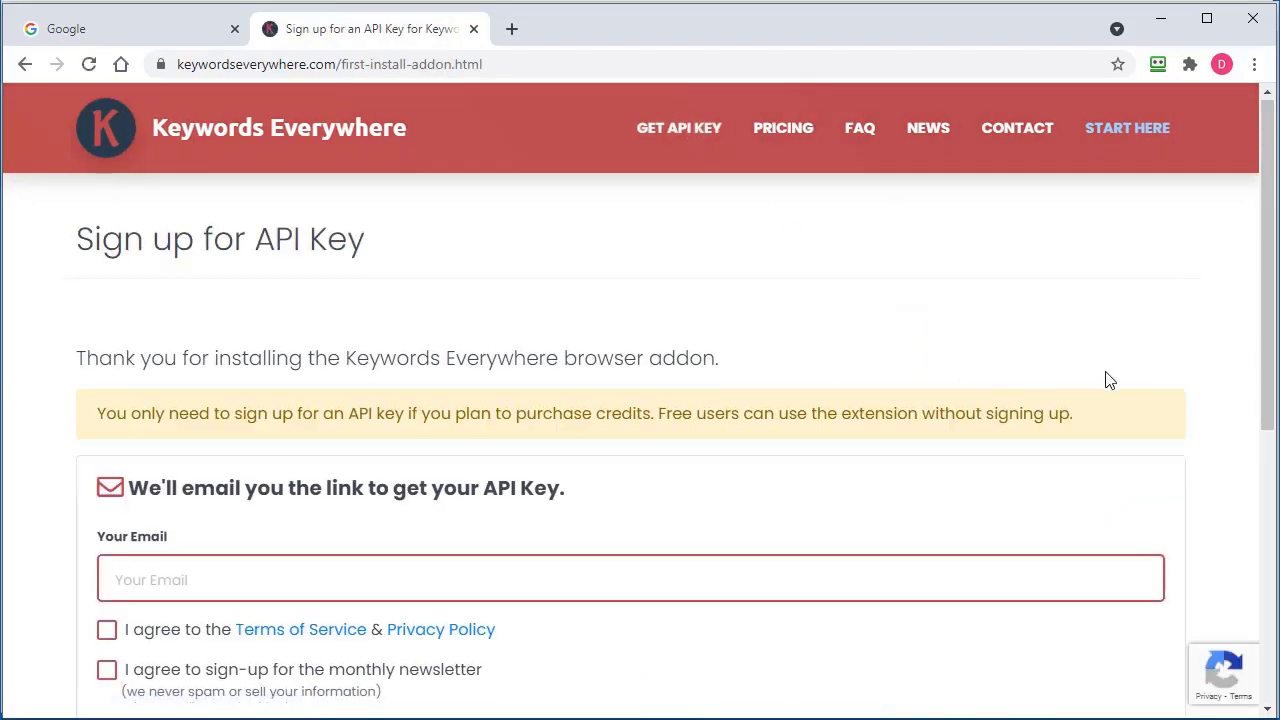
scroll(309, 294, down, 2)
scroll(1016, 356, down, 3)
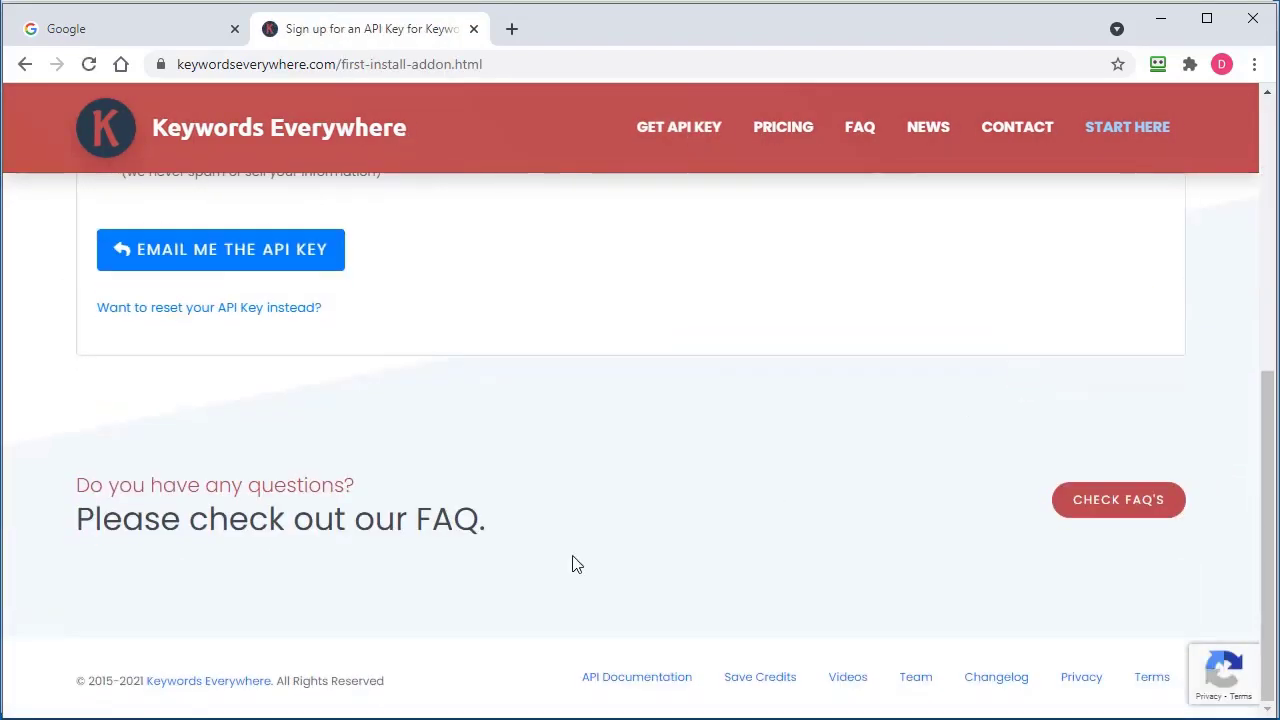
Browse the API documentation to the credit balance and Get Keyword Data sections.
click(615, 684)
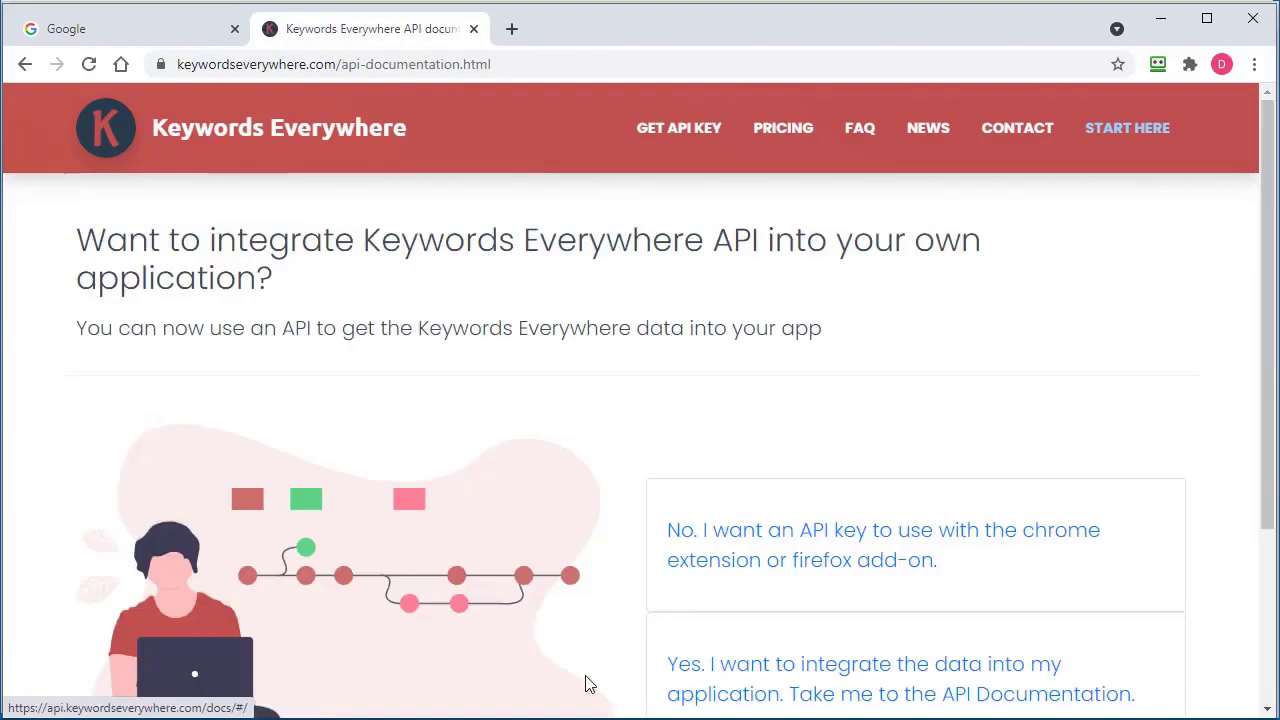
scroll(960, 450, down, 2)
click(791, 490)
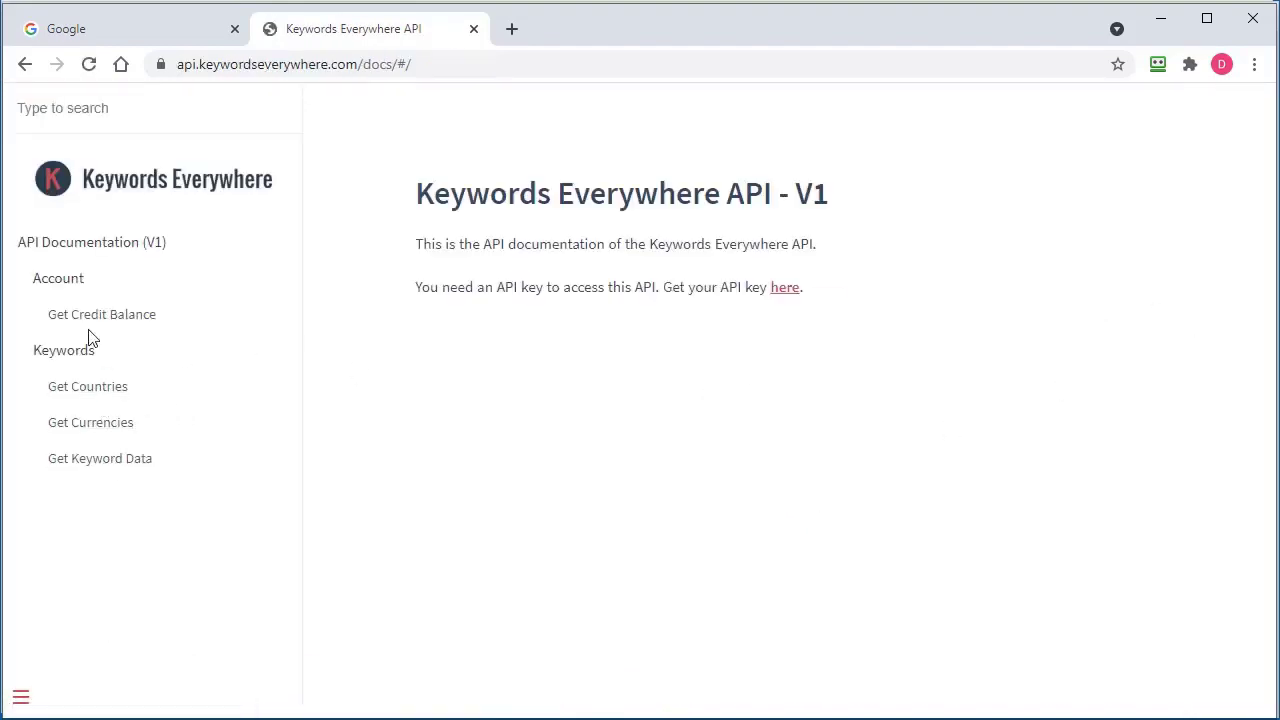
click(88, 318)
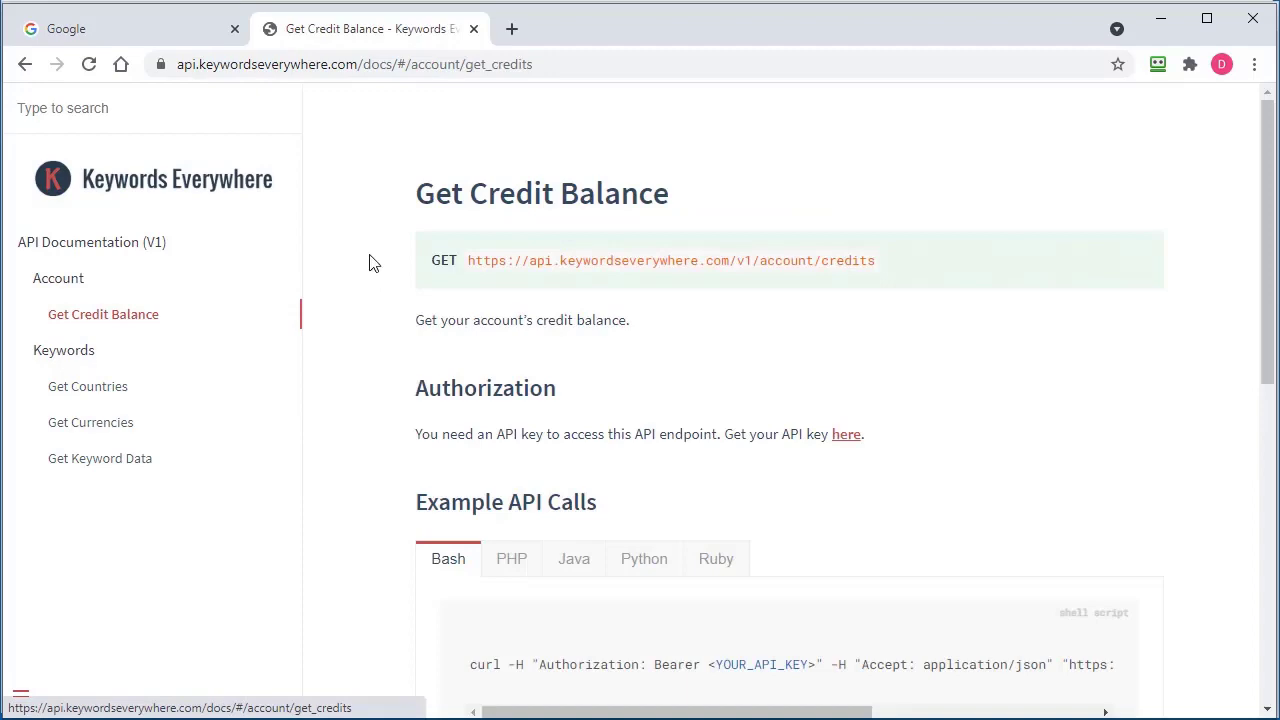
click(101, 460)
scroll(591, 502, down, 15)
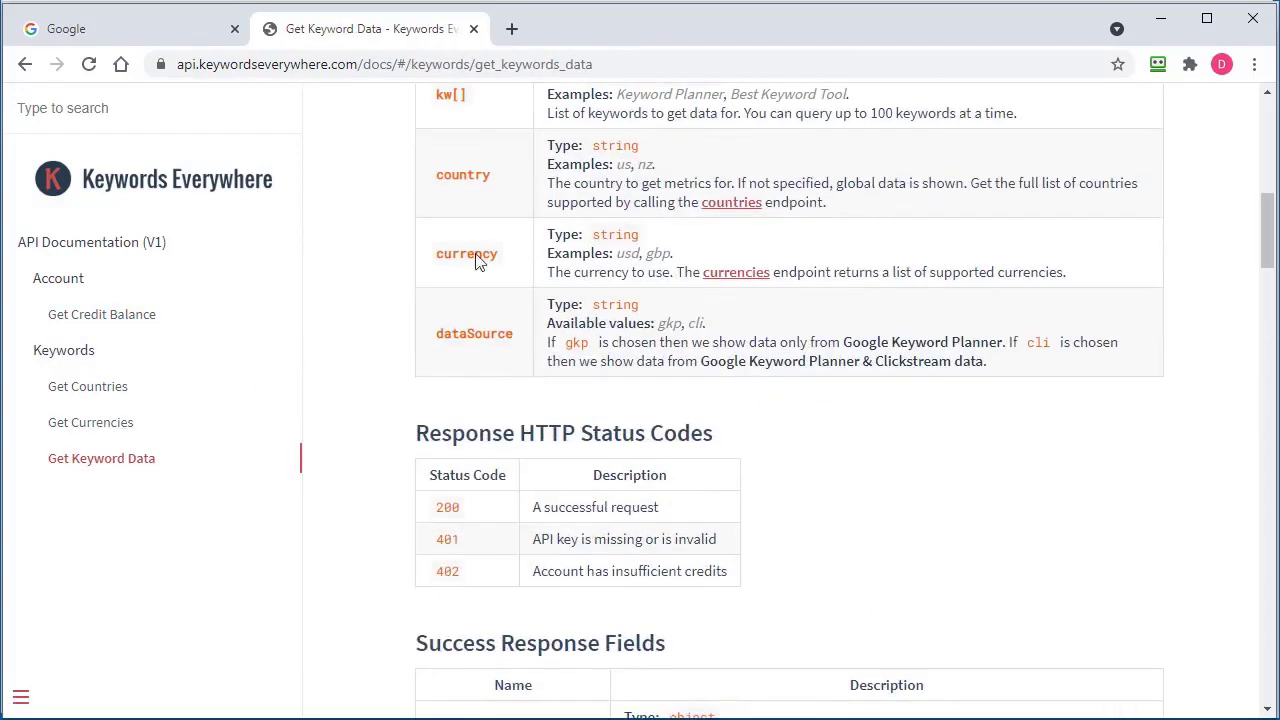
scroll(490, 478, down, 15)
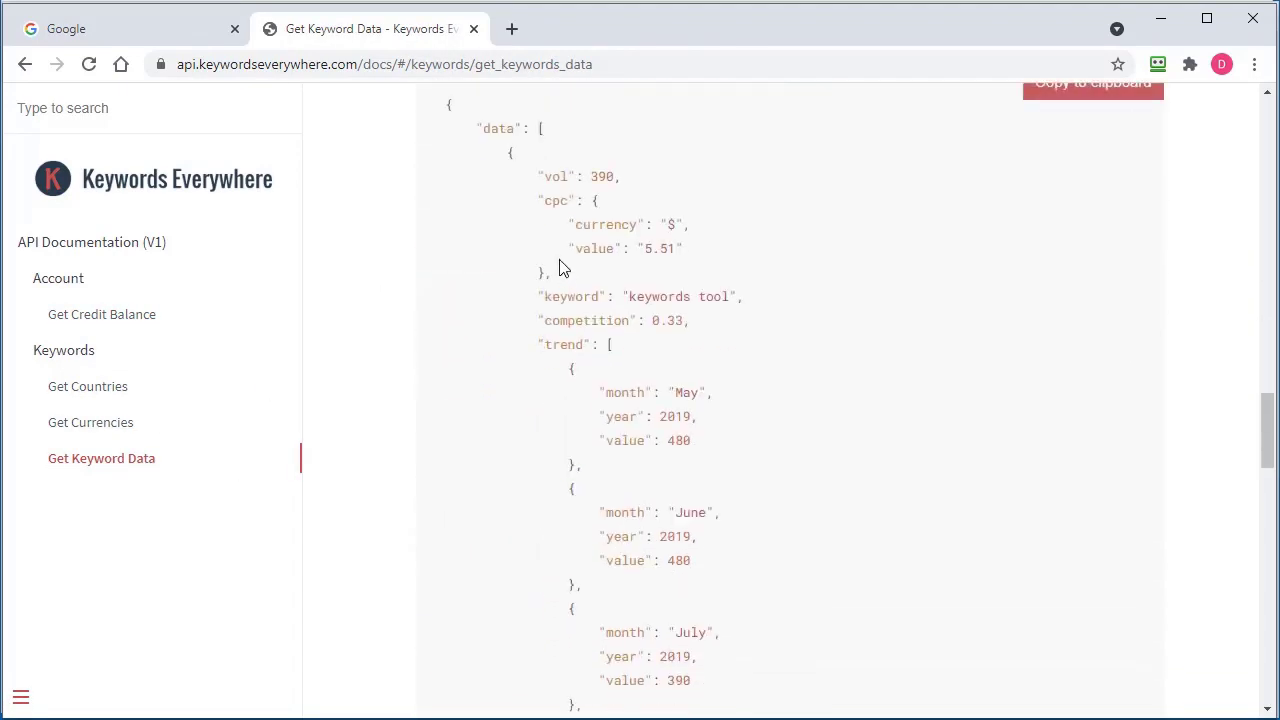
scroll(630, 453, up, 3)
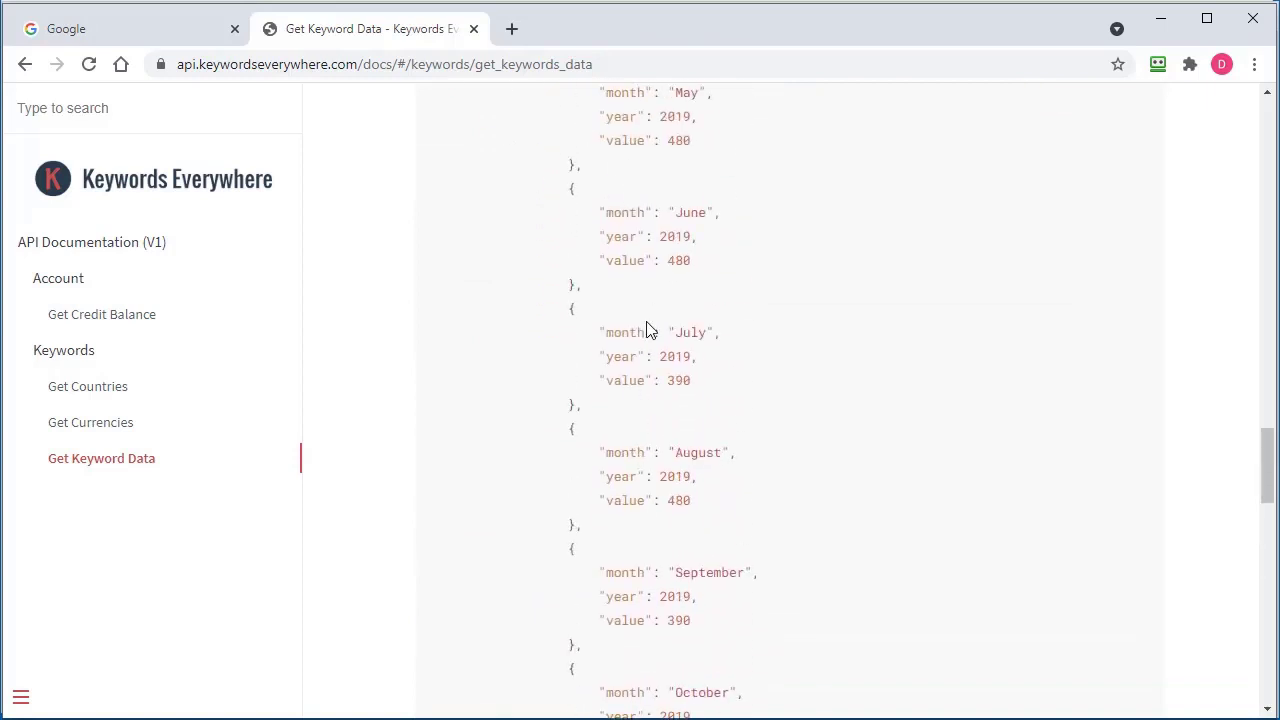
Open the API key sign-up page from the keyword tool's Get Key link.
click(1163, 27)
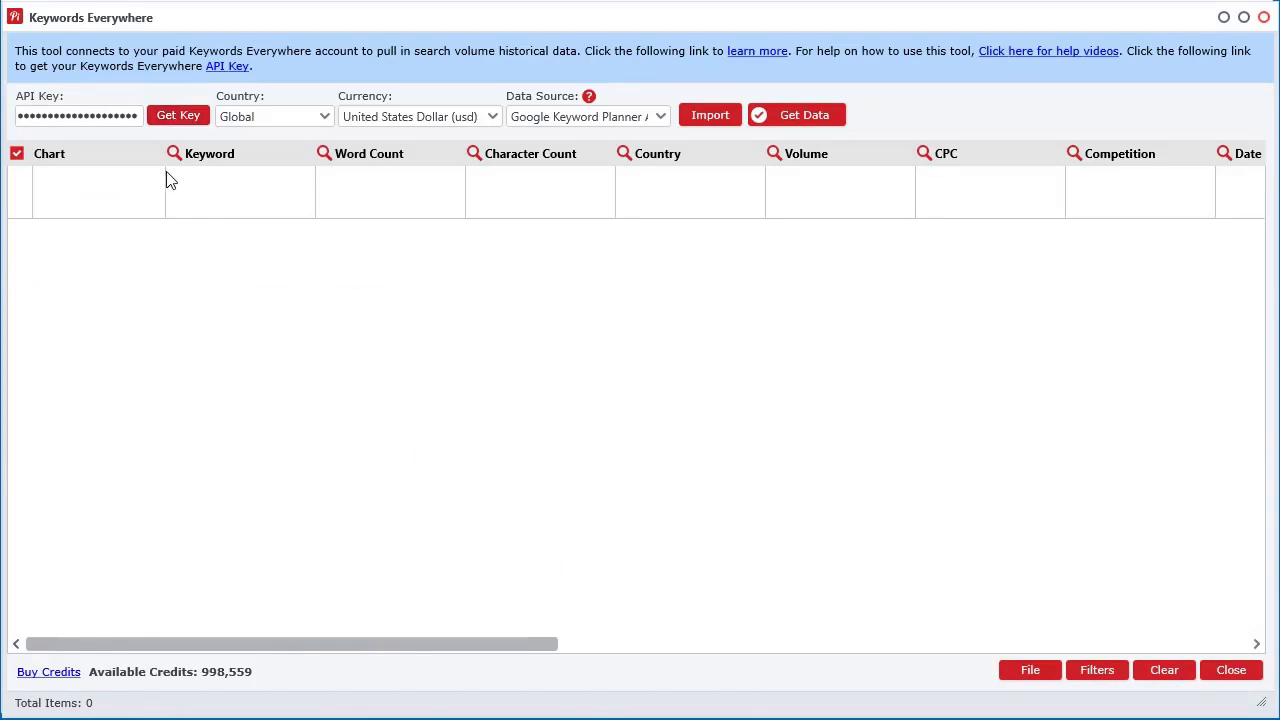
click(177, 126)
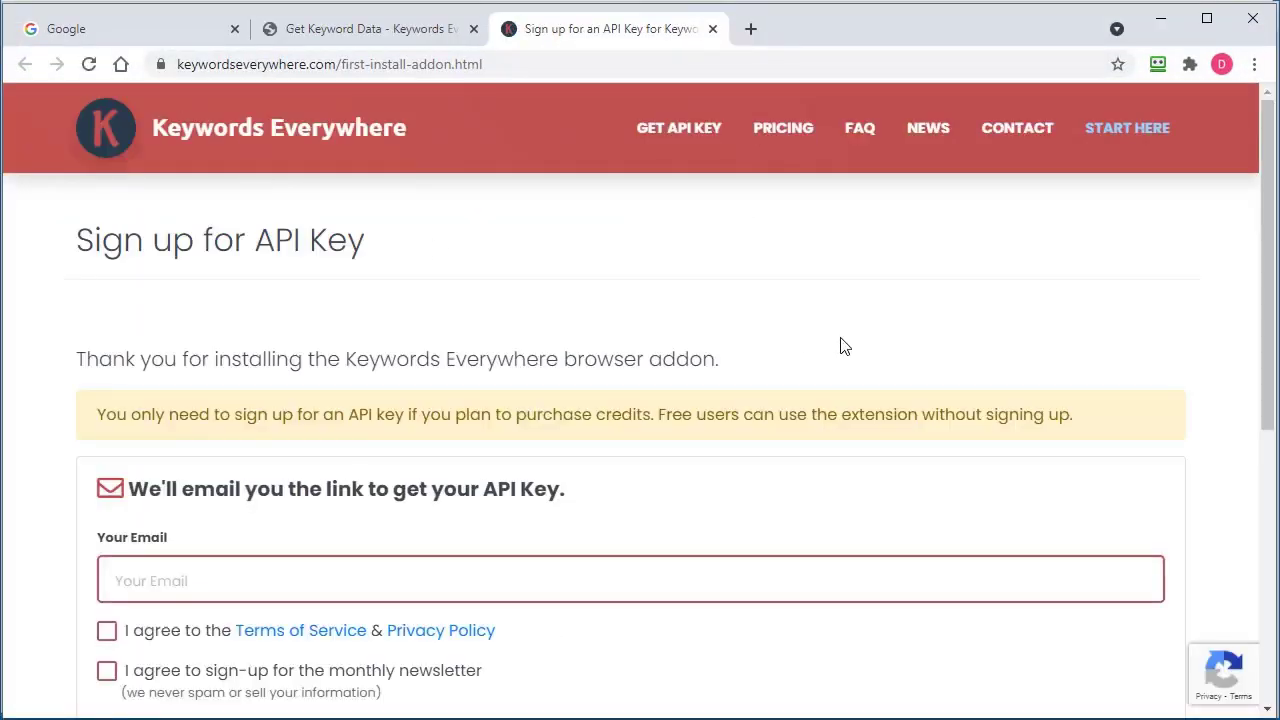
scroll(240, 418, down, 4)
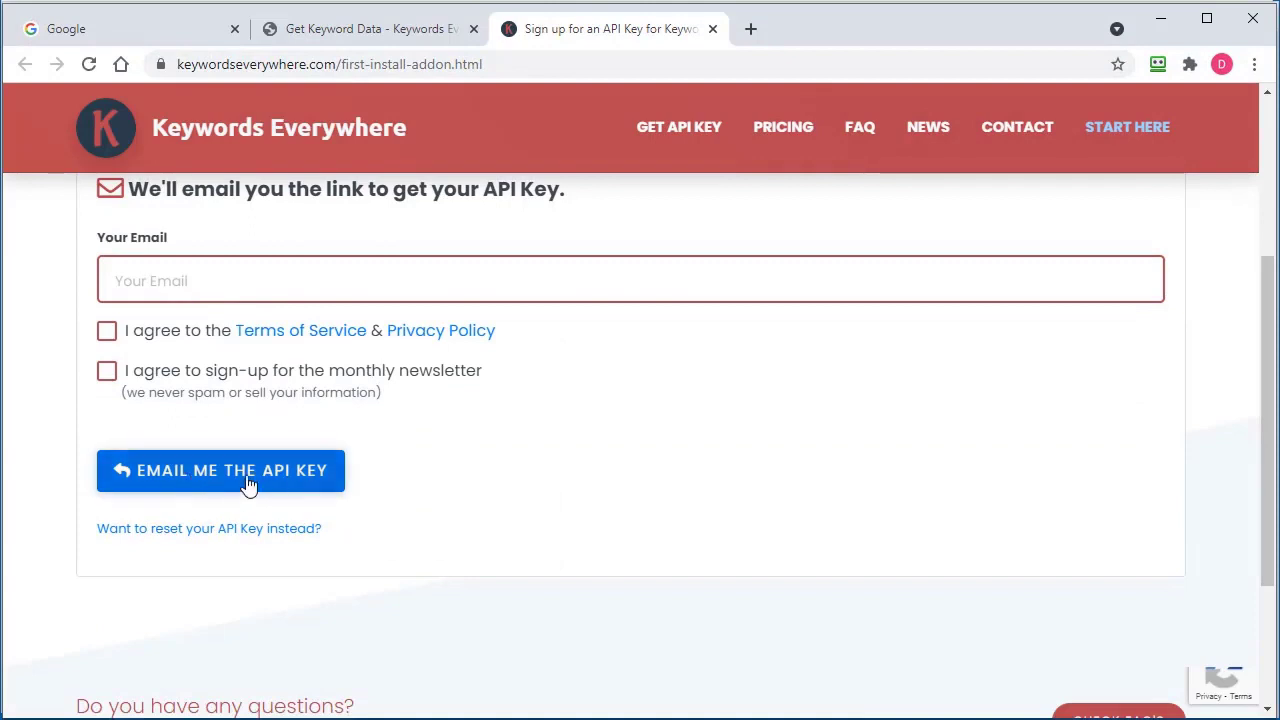
Hide the browser and move the Keywords Everywhere window, now holding the API key, aside to reveal Pin Inspector.
click(1161, 18)
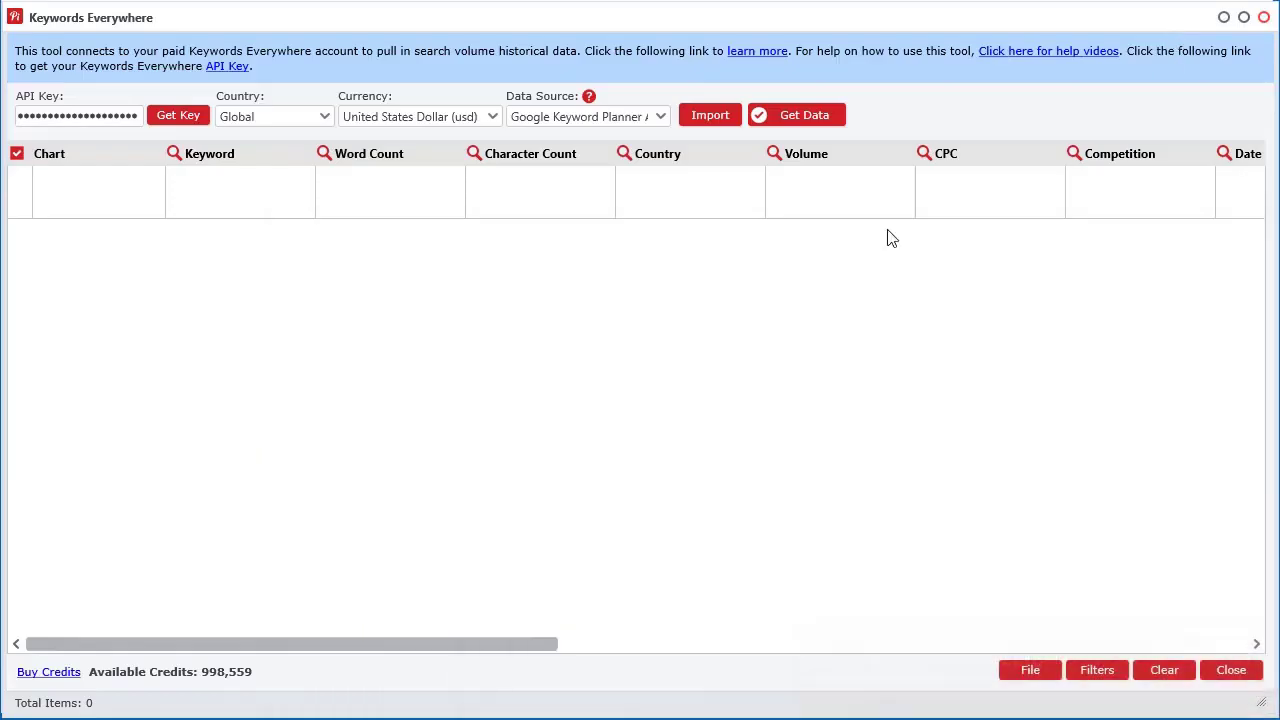
click(88, 118)
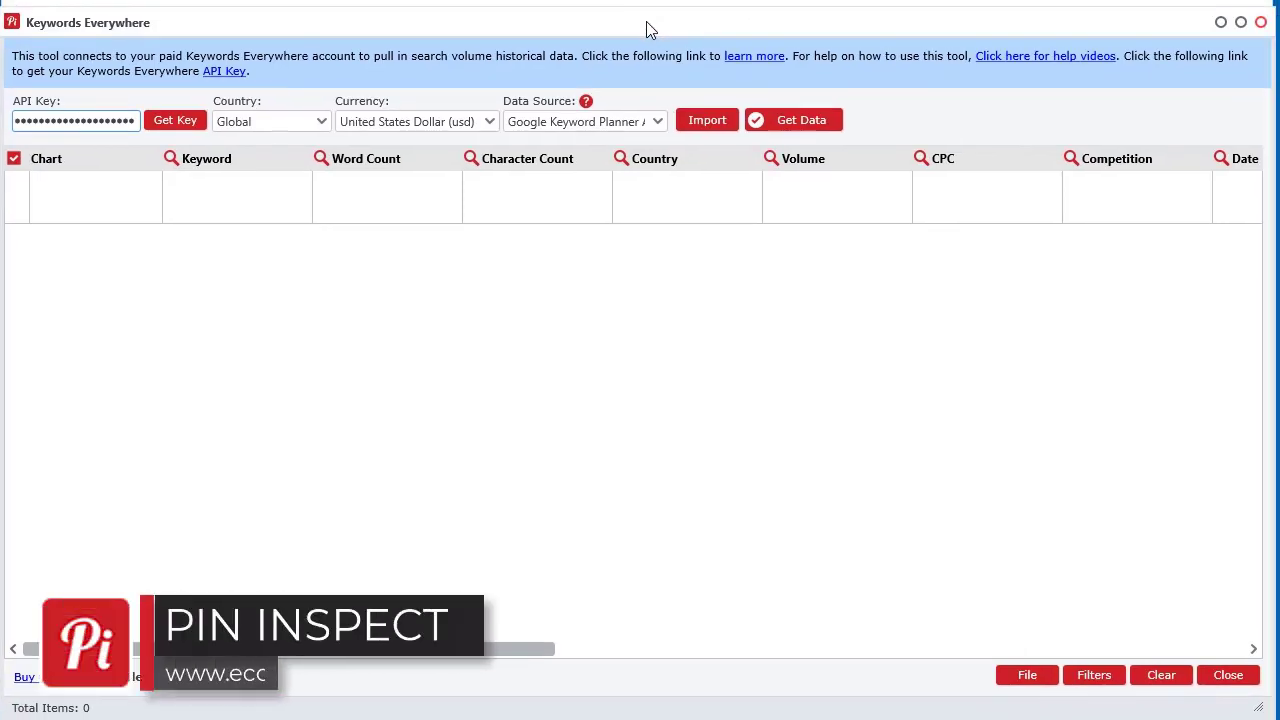
drag(485, 28, 1125, 57)
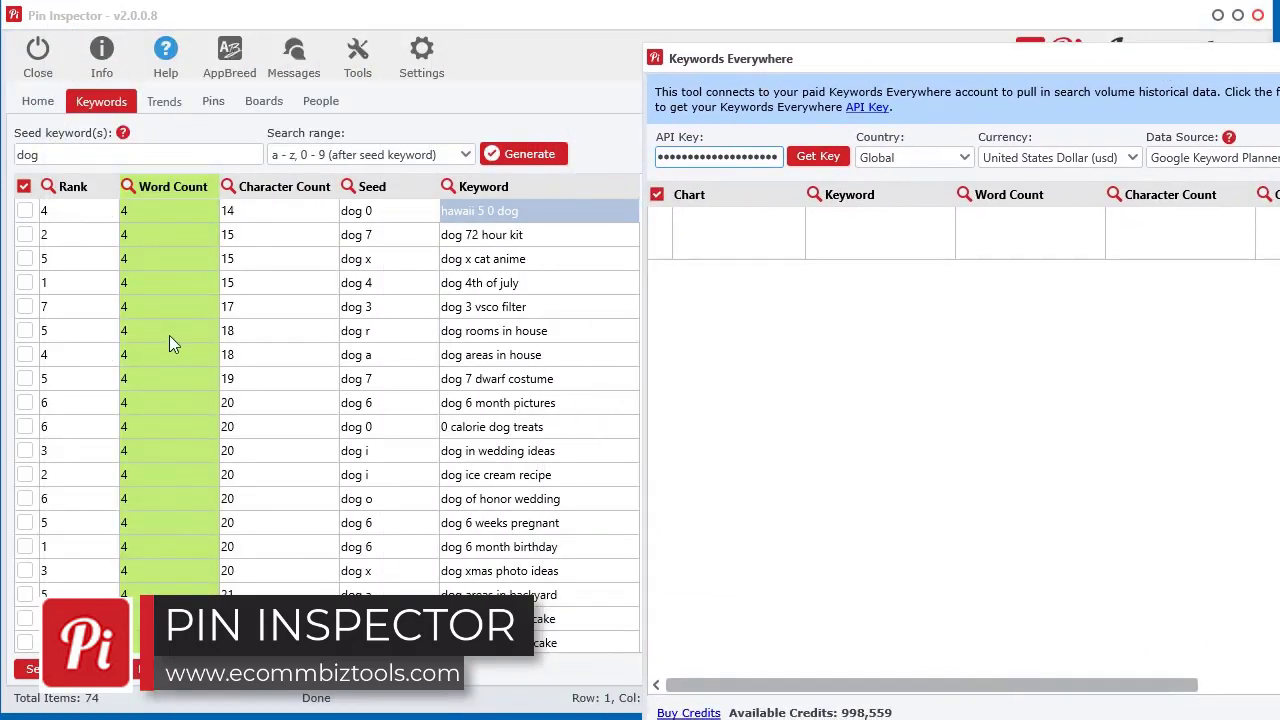
Clear the Word Count filter so all 283 'dog' keywords show in Pin Inspector.
click(405, 287)
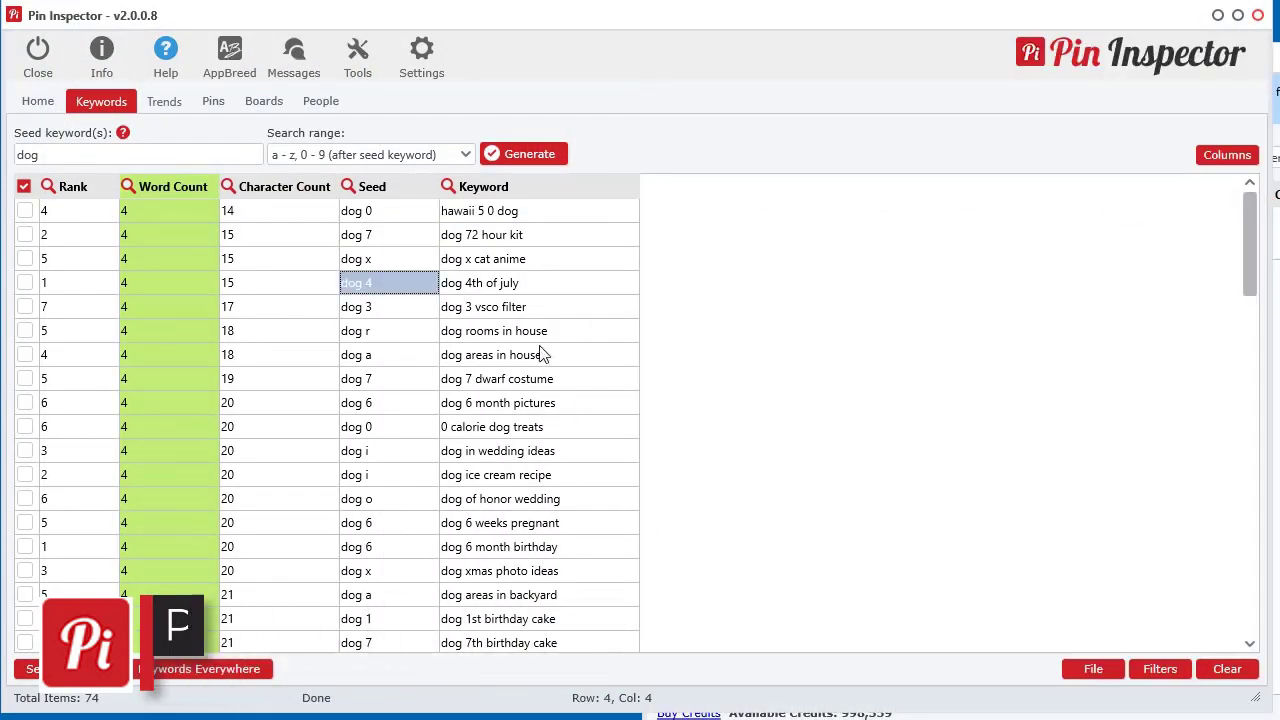
click(129, 186)
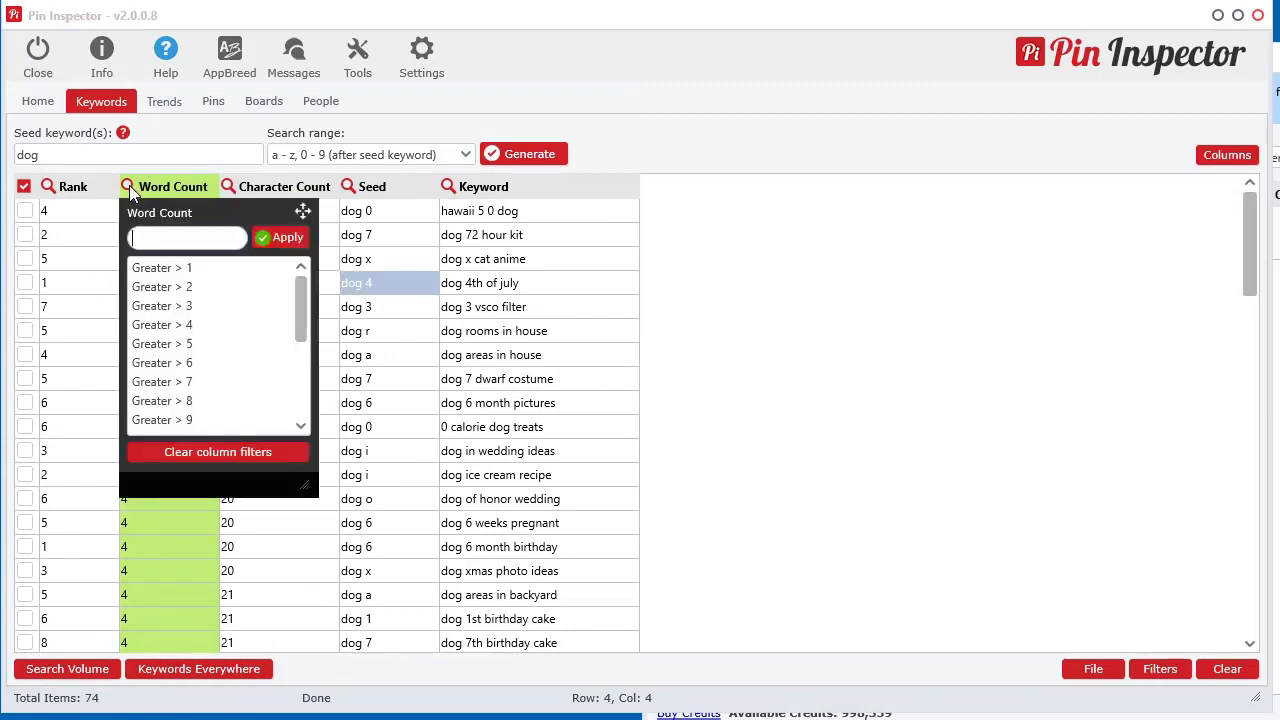
click(198, 451)
click(470, 404)
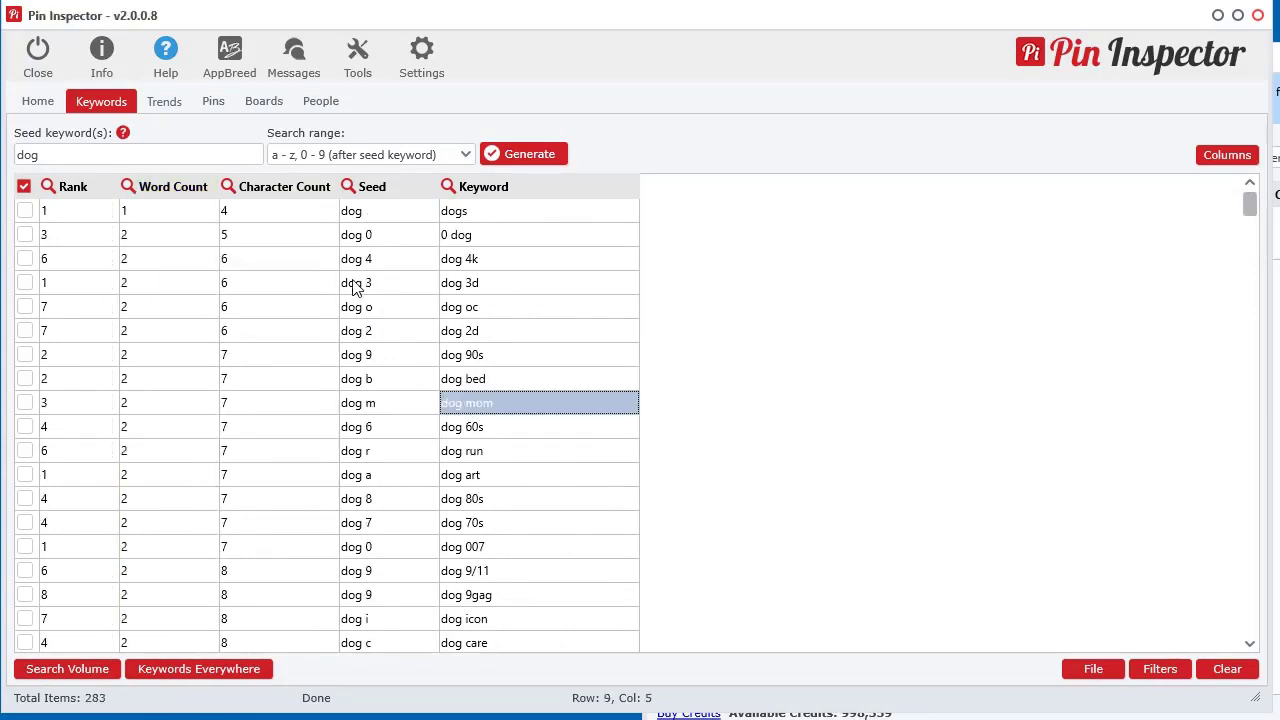
right_click(349, 285)
click(280, 403)
Send all 283 keywords to the Keywords Everywhere tool's import dialog.
click(215, 669)
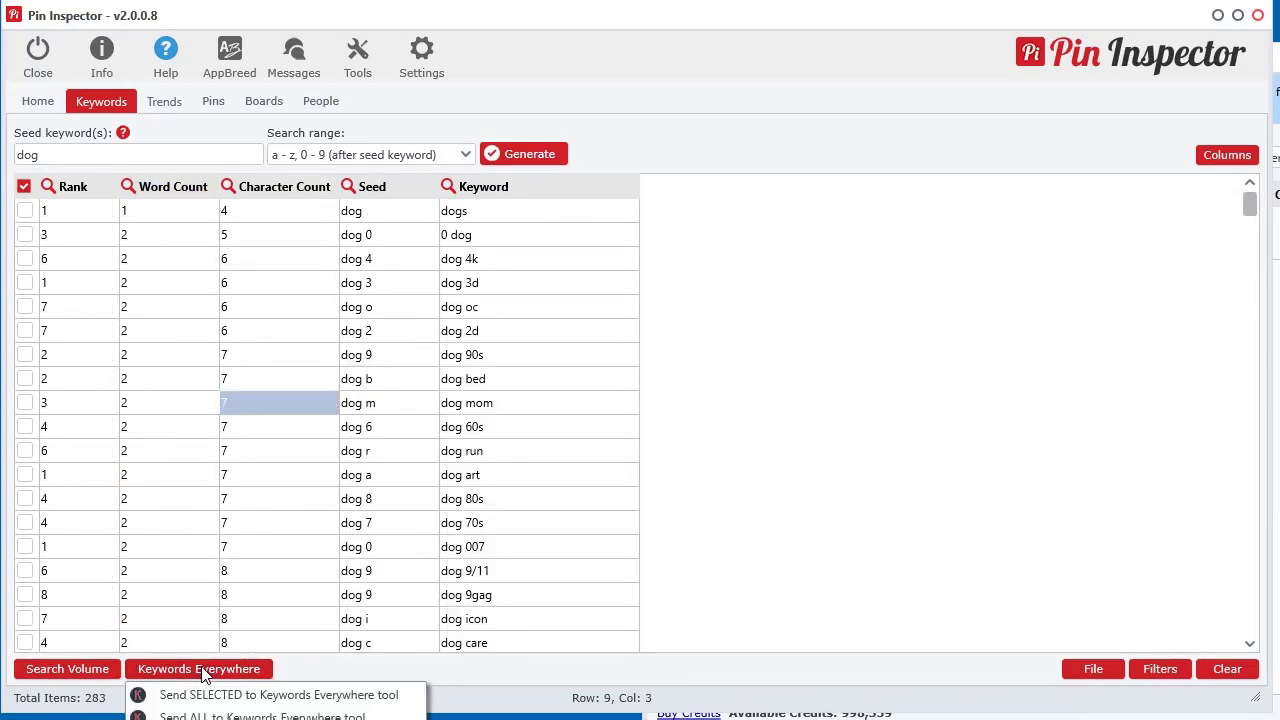
click(230, 715)
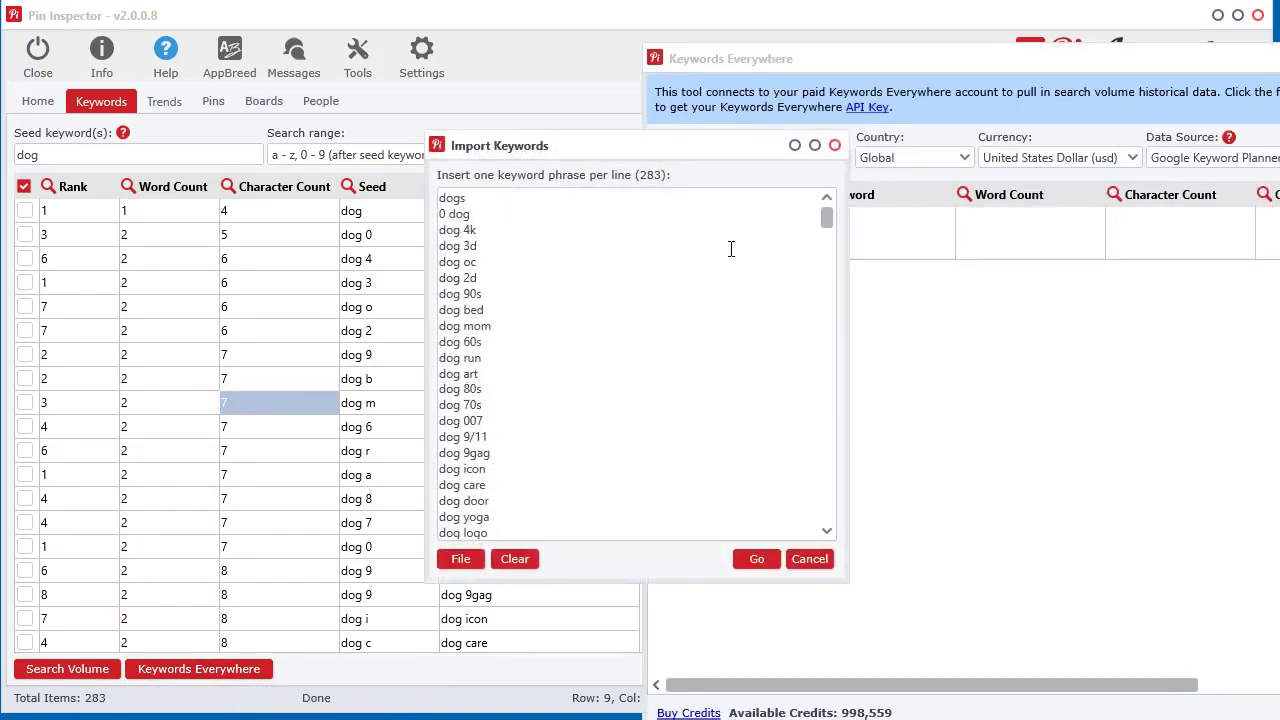
drag(602, 160, 641, 183)
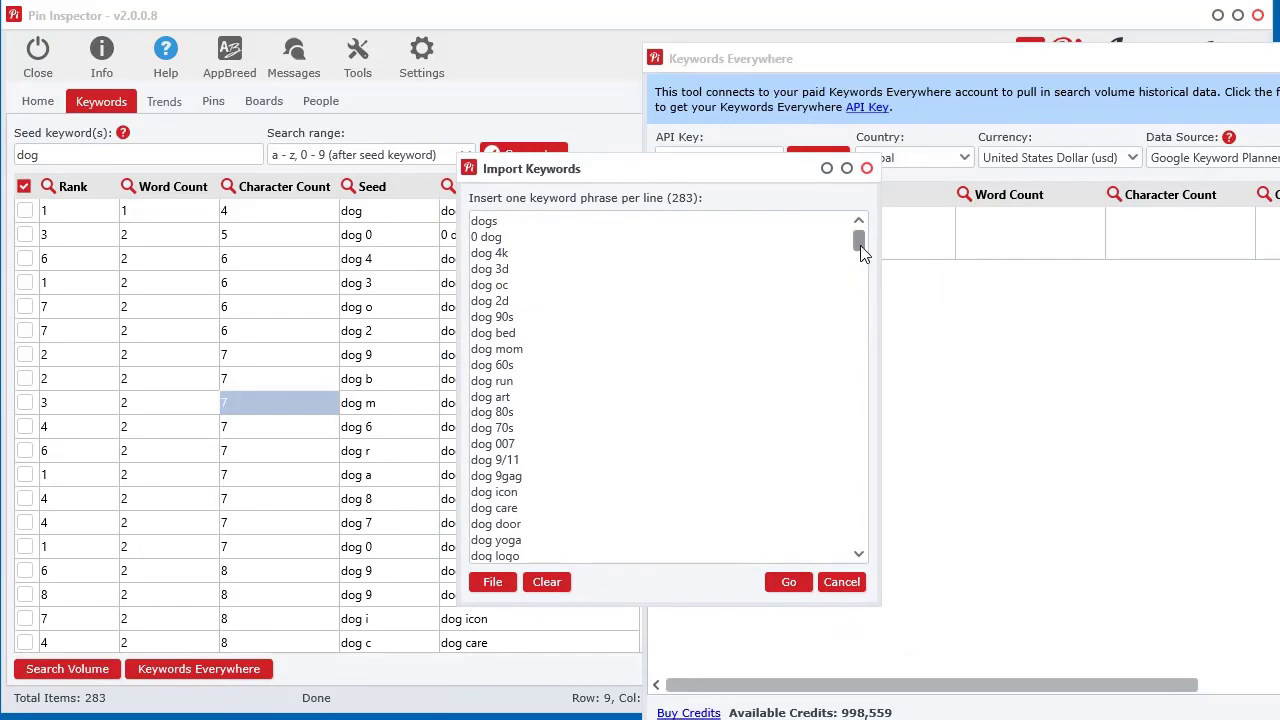
mouse_move(862, 250)
mouse_down()
mouse_move(862, 262)
mouse_move(862, 242)
mouse_up()
Import the 283 keywords and fetch their volume, CPC, competition and trend chart data.
click(790, 582)
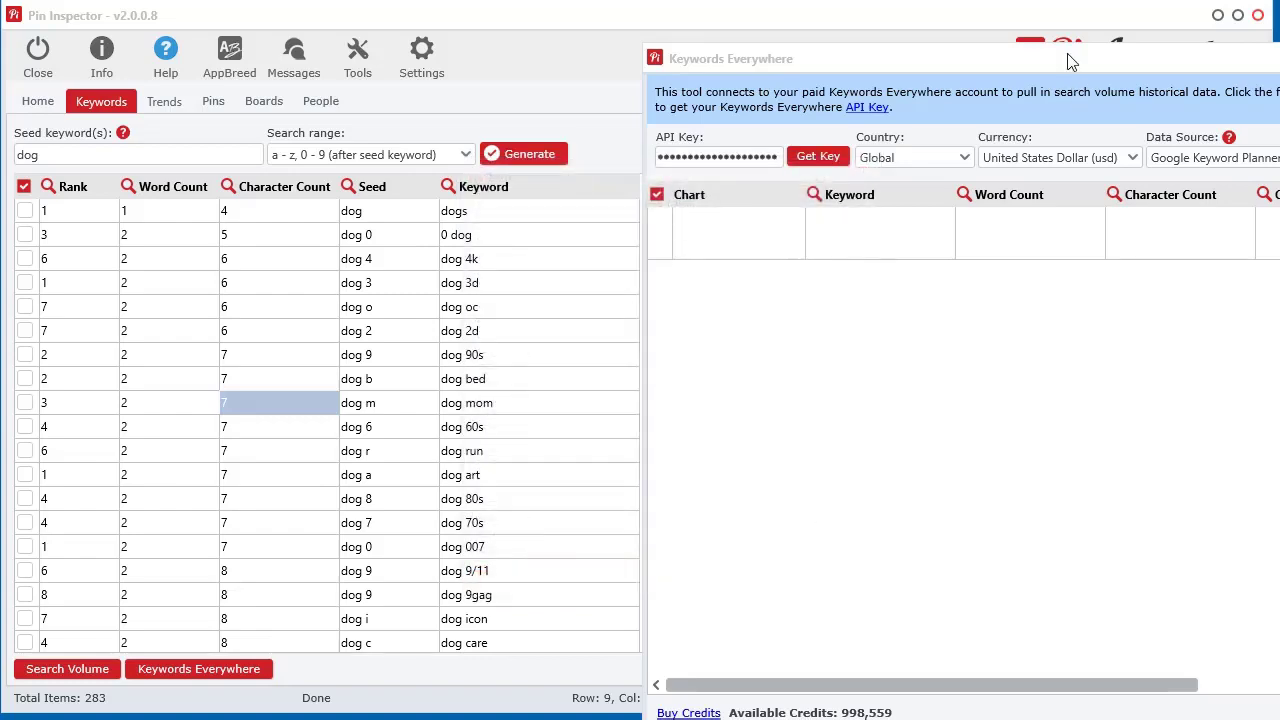
drag(1062, 60, 420, 23)
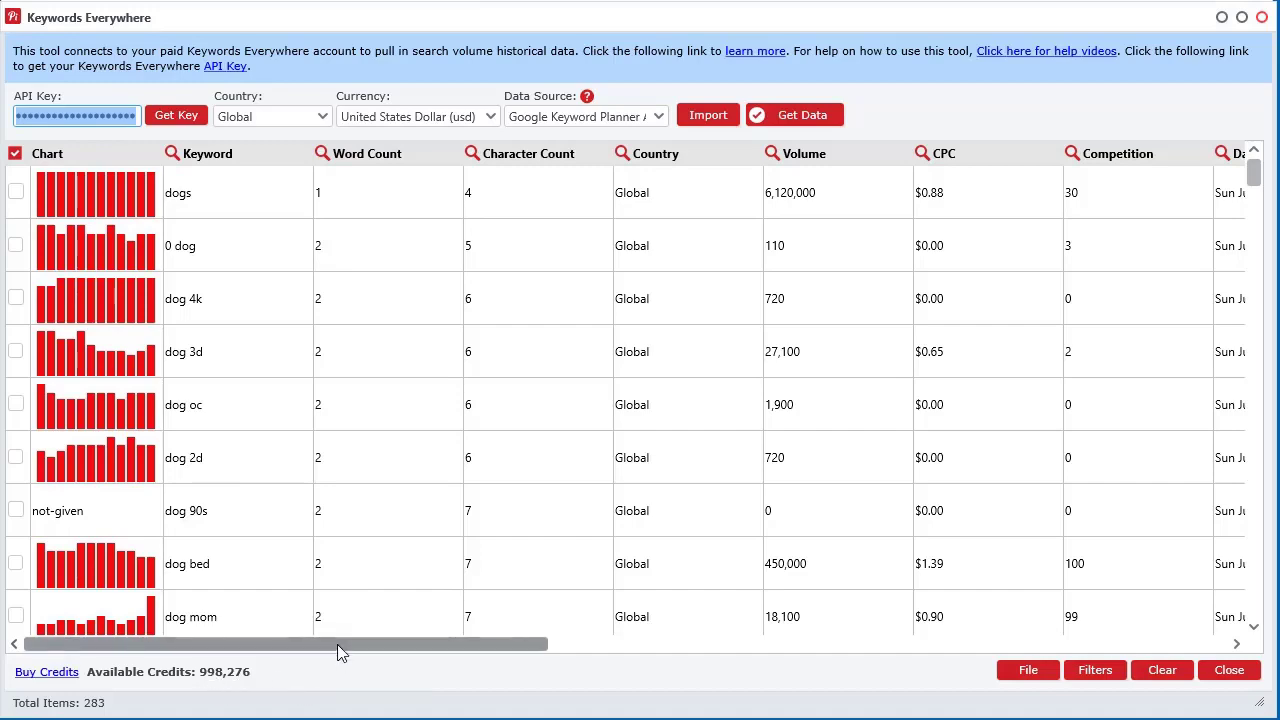
mouse_move(337, 644)
mouse_down()
mouse_move(598, 644)
mouse_move(243, 672)
mouse_up()
mouse_move(369, 646)
mouse_down()
mouse_move(871, 662)
mouse_move(1045, 640)
mouse_move(435, 650)
mouse_up()
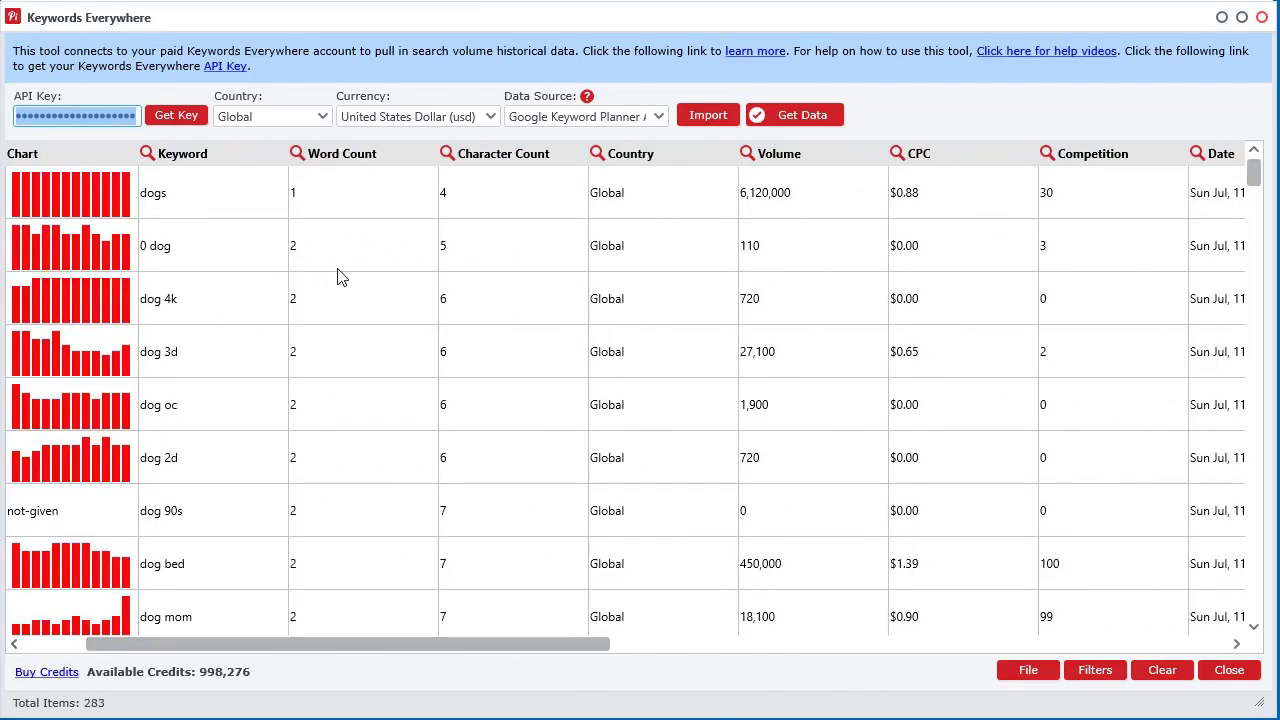
Sort by word count descending, review 'dog washing station in laundry room' volume history, then close Keywords Everywhere.
click(366, 160)
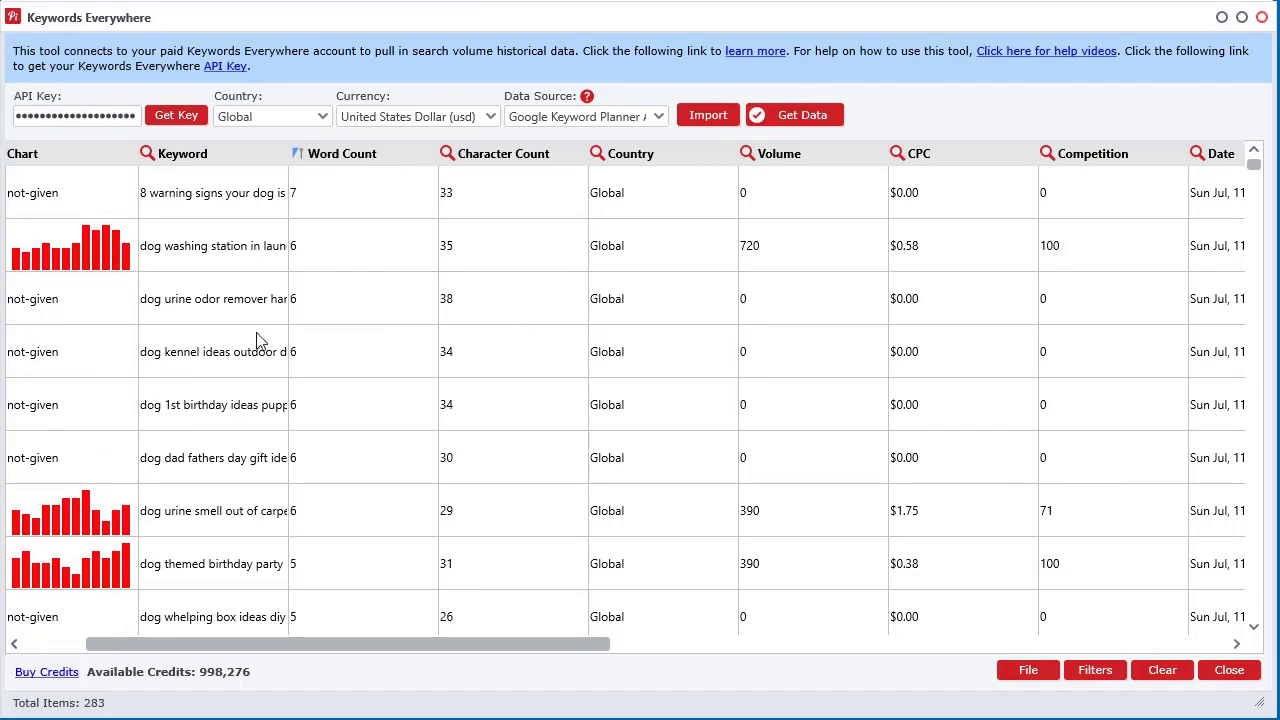
click(90, 250)
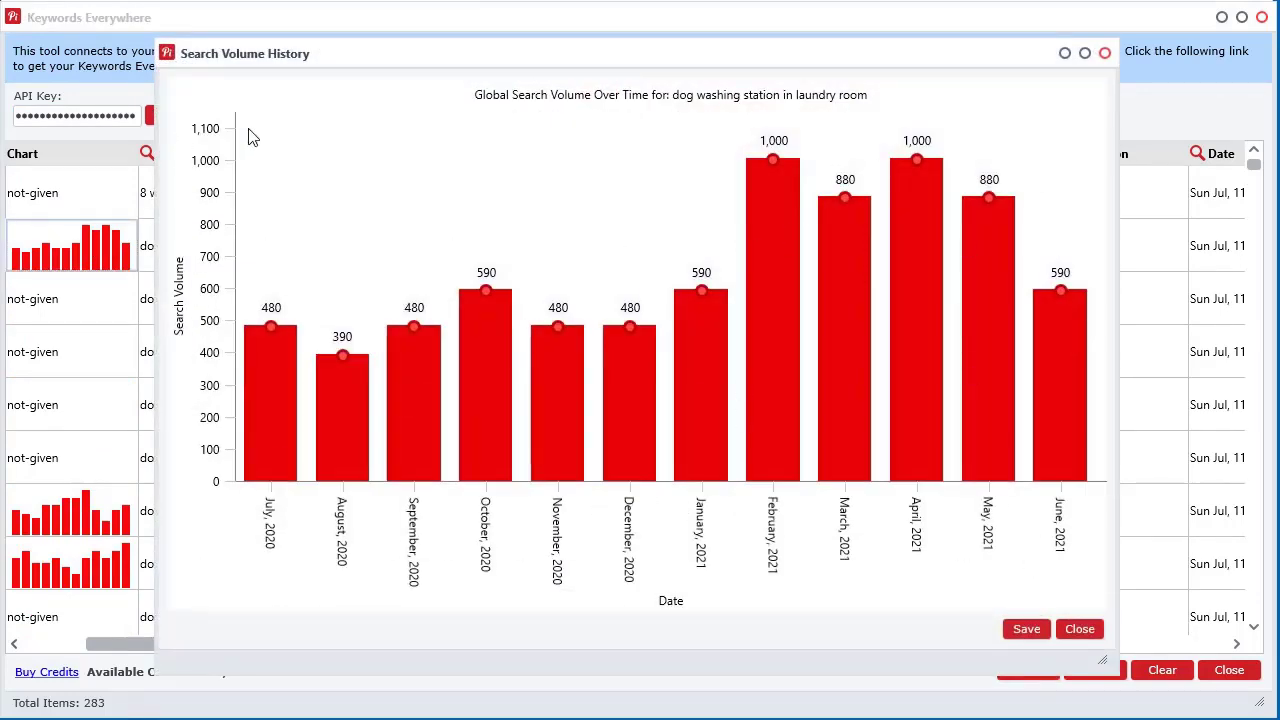
click(1079, 628)
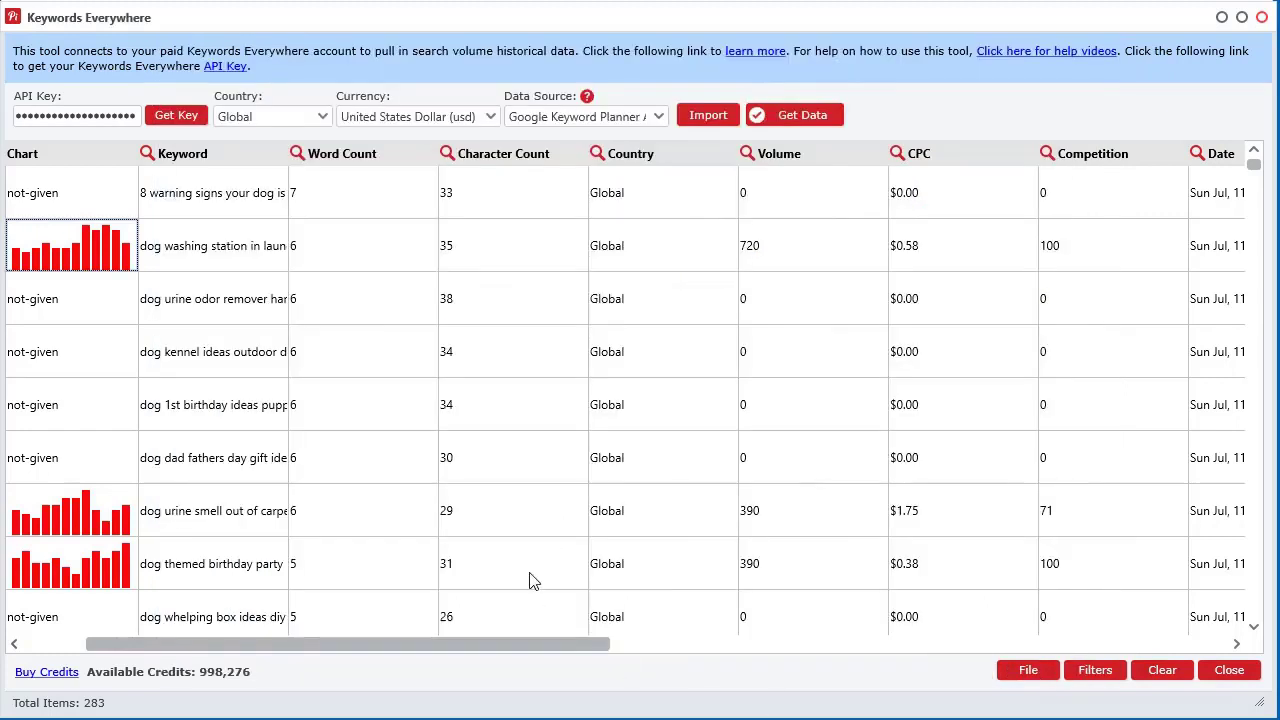
drag(396, 646, 385, 648)
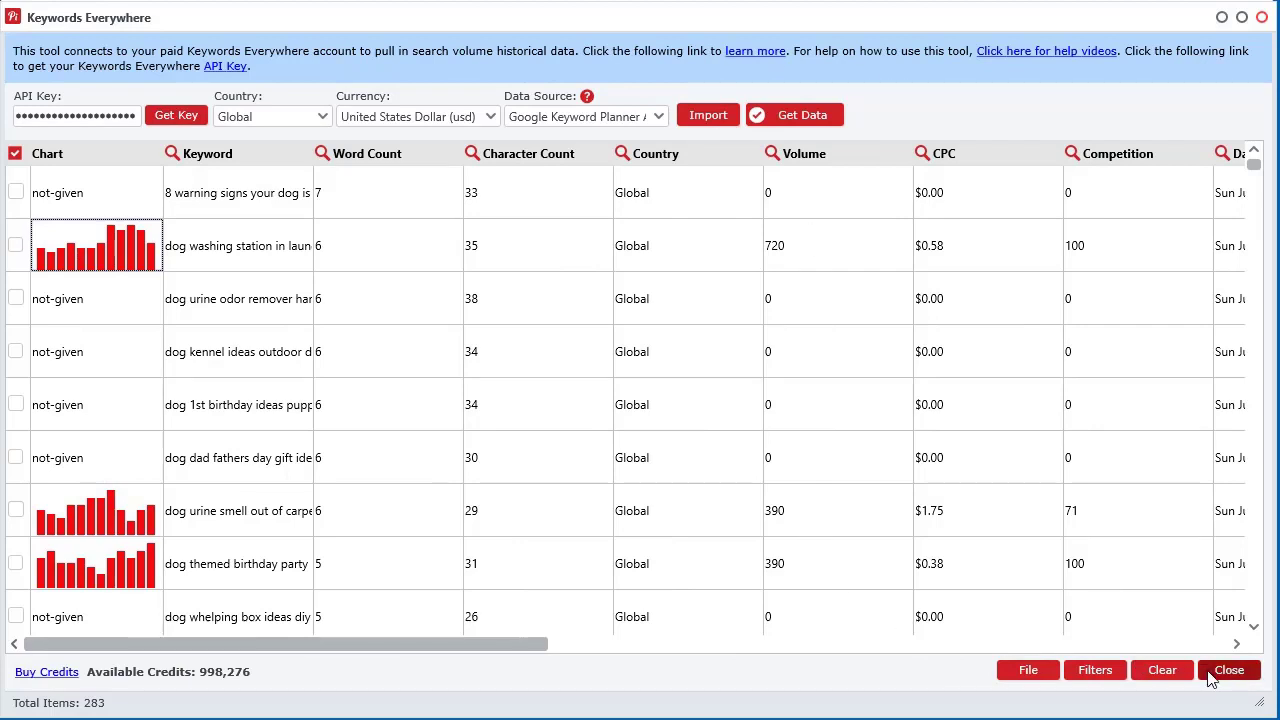
click(1229, 670)
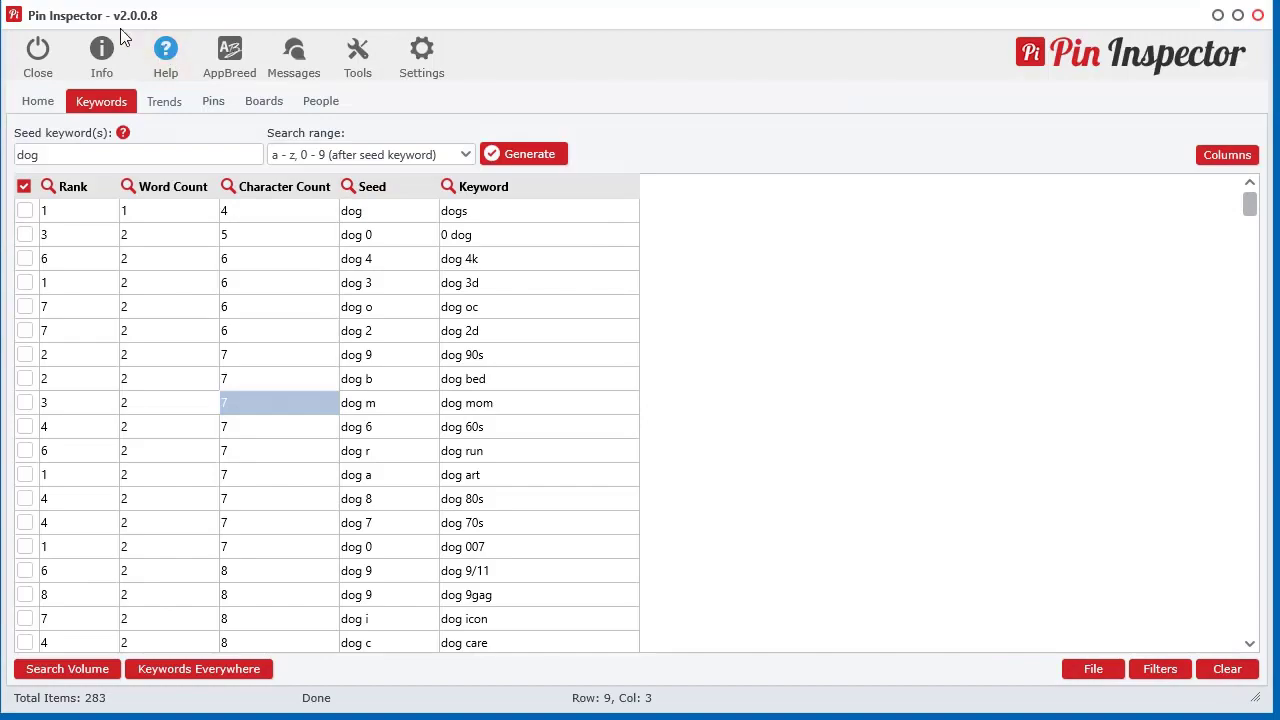